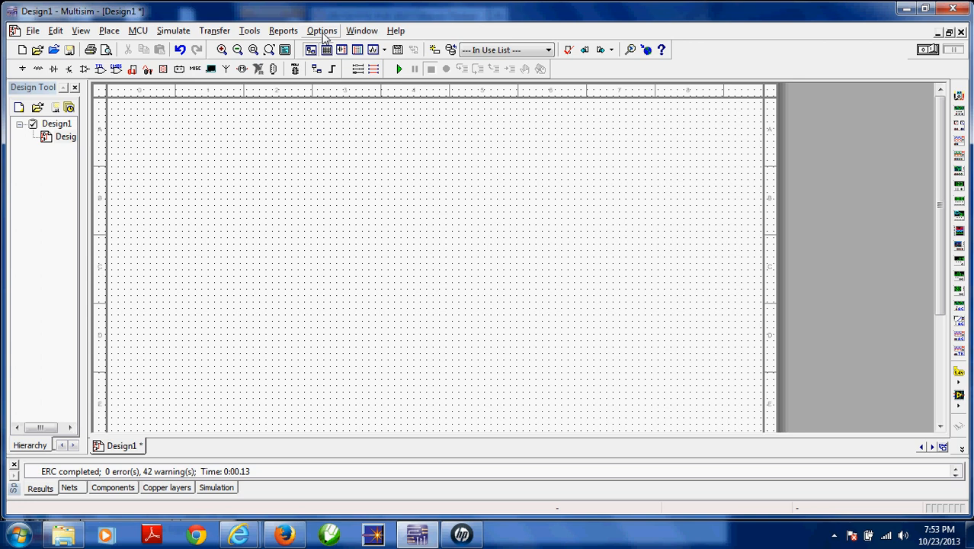
# - Review the sheet's workspace properties, including the grid, page bounds and border display and the available sheet sizes
pyautogui.click(322, 32)
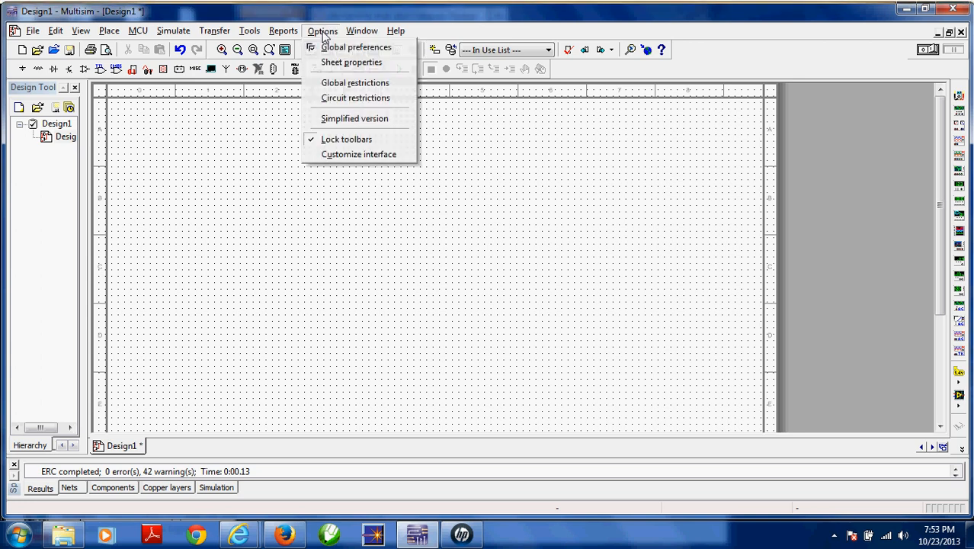
pyautogui.click(332, 65)
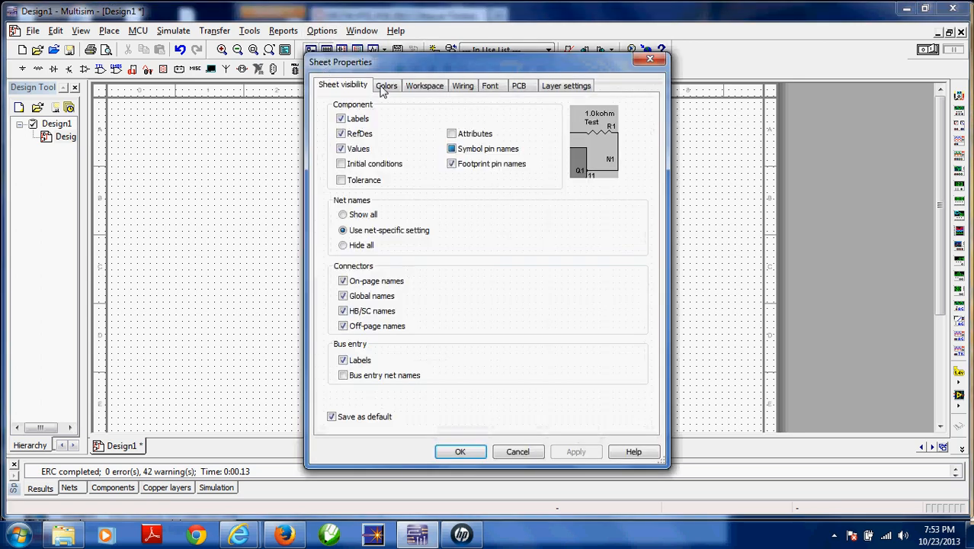
pyautogui.click(427, 89)
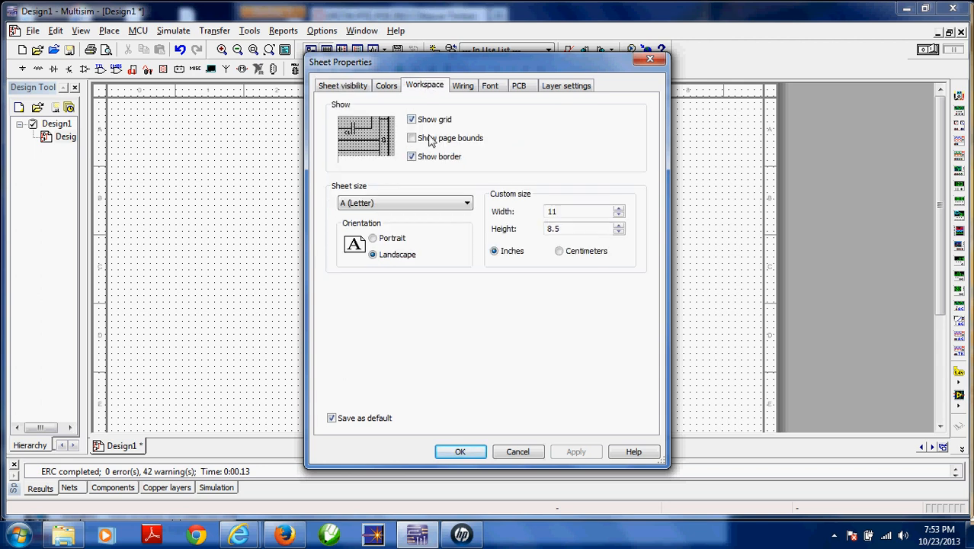
pyautogui.click(466, 204)
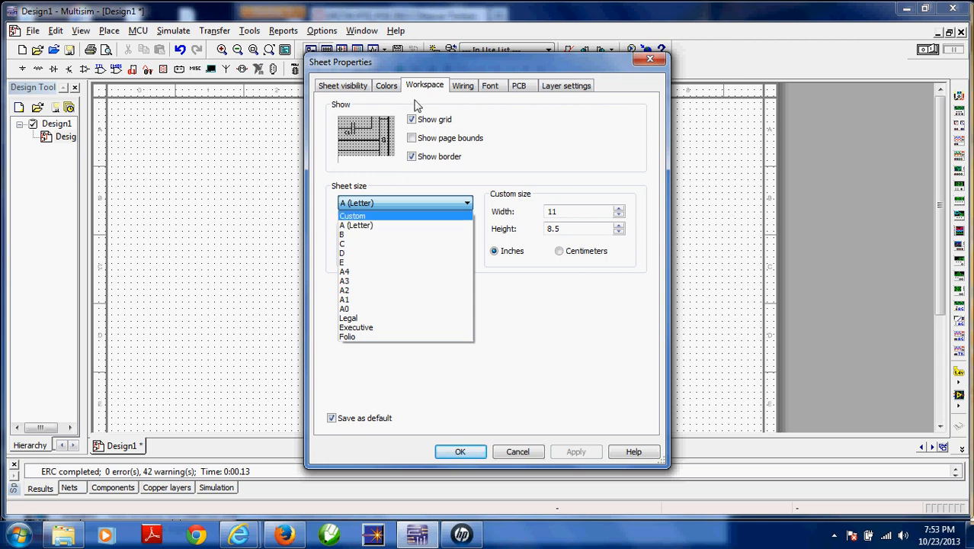
pyautogui.click(342, 90)
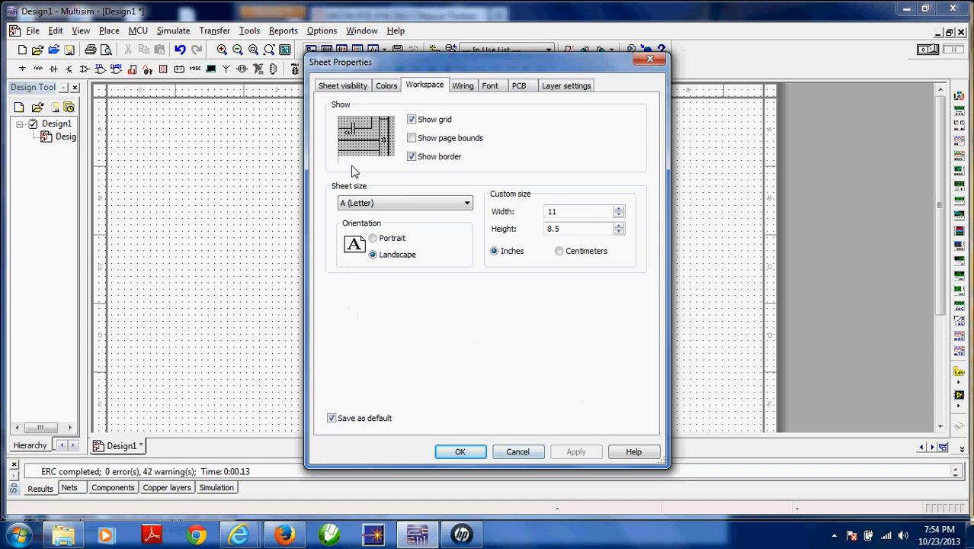
pyautogui.click(650, 60)
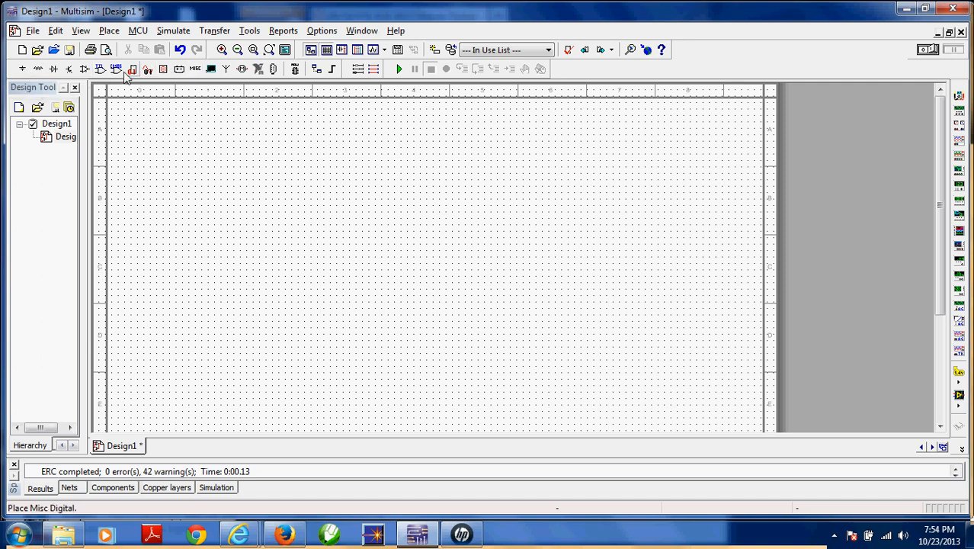
# - Open the component browser, look through all component groups, and list the POWER_SOURCES family of the Sources group
pyautogui.click(110, 32)
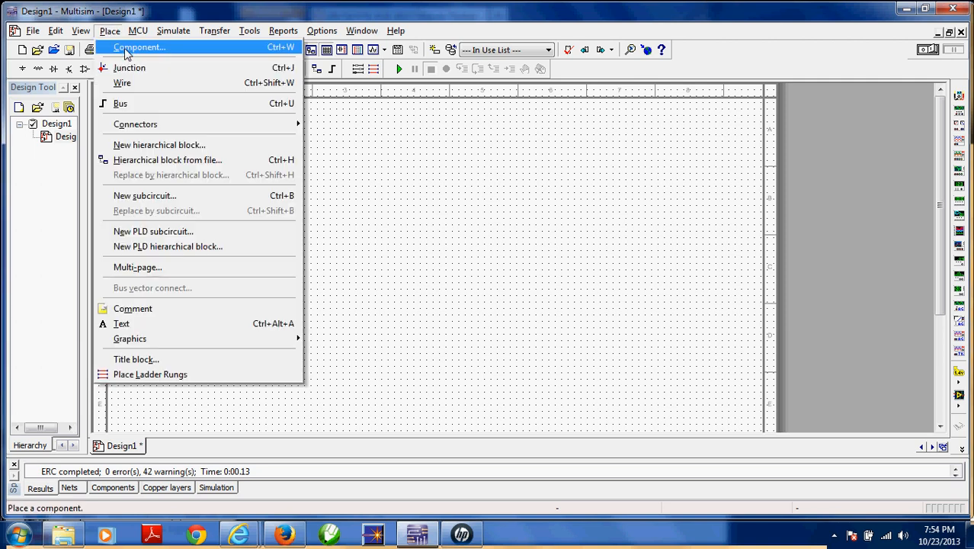
pyautogui.click(127, 49)
pyautogui.click(280, 79)
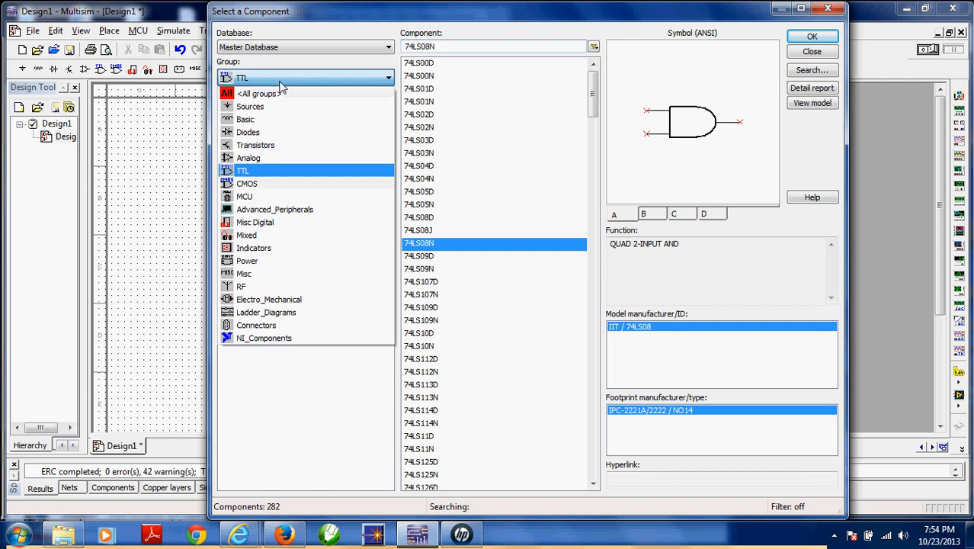
pyautogui.click(280, 91)
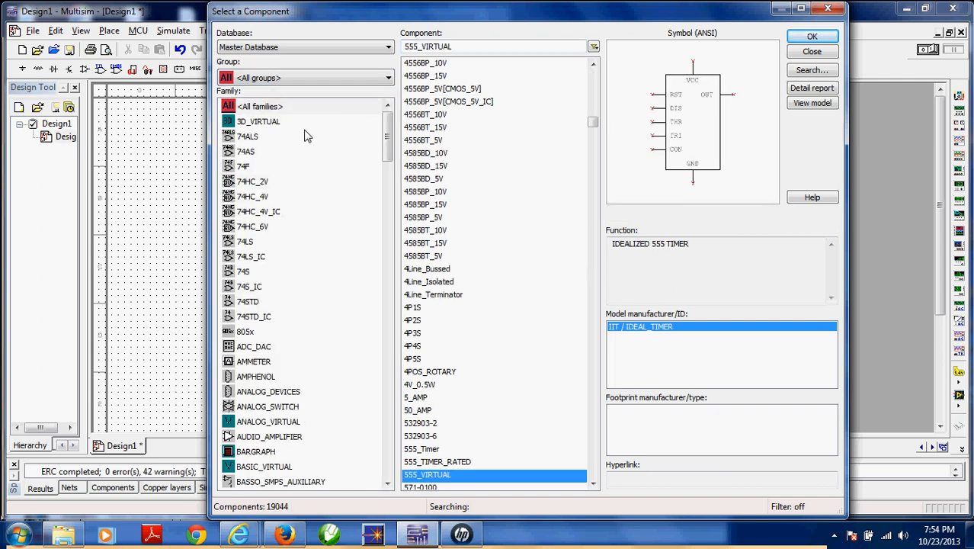
pyautogui.click(301, 79)
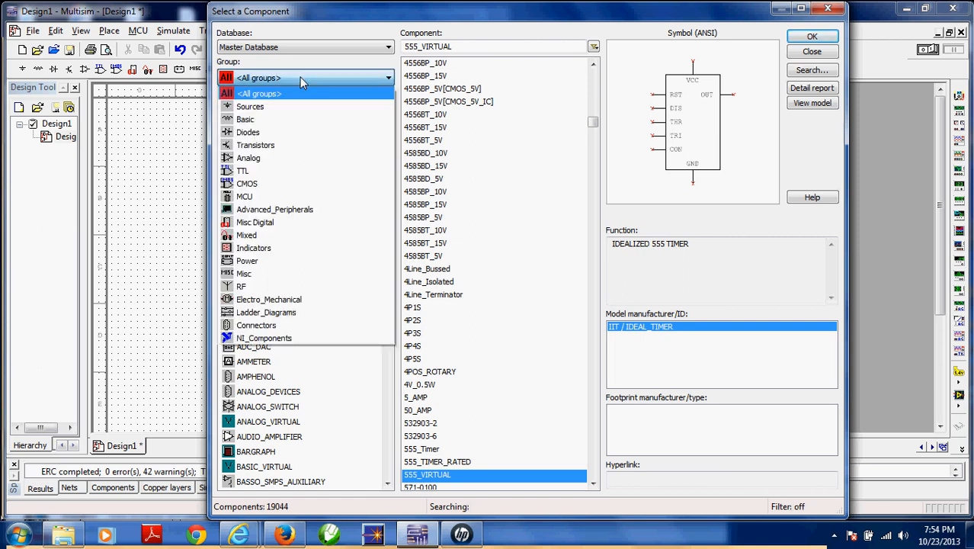
pyautogui.click(263, 107)
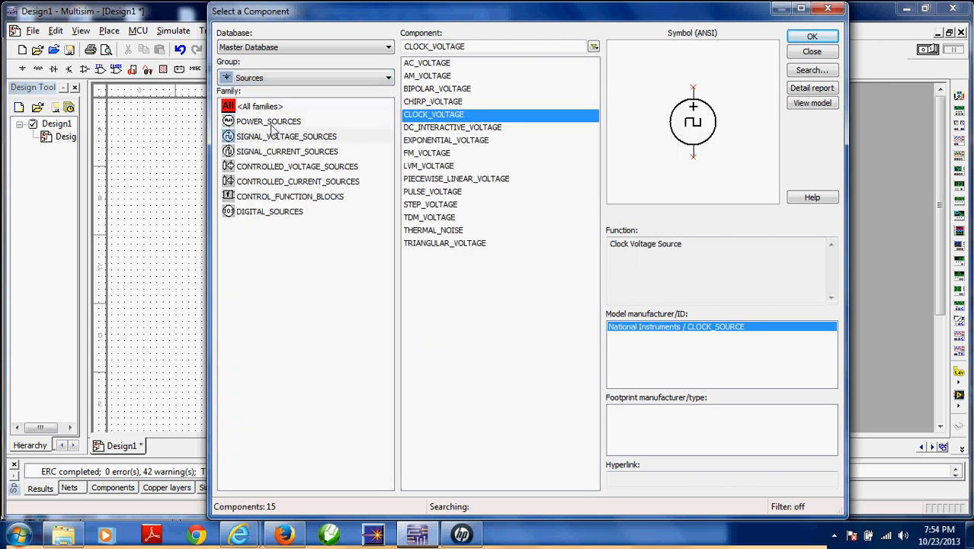
pyautogui.click(263, 123)
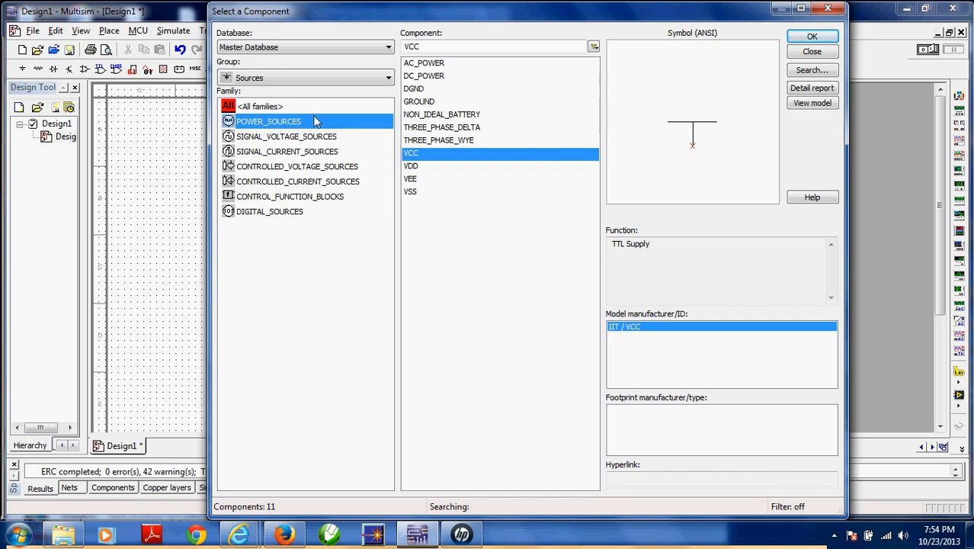
# - Examine the DC_POWER, GROUND, DGND and VCC power sources and the SIGNAL_VOLTAGE_SOURCES family
pyautogui.click(432, 82)
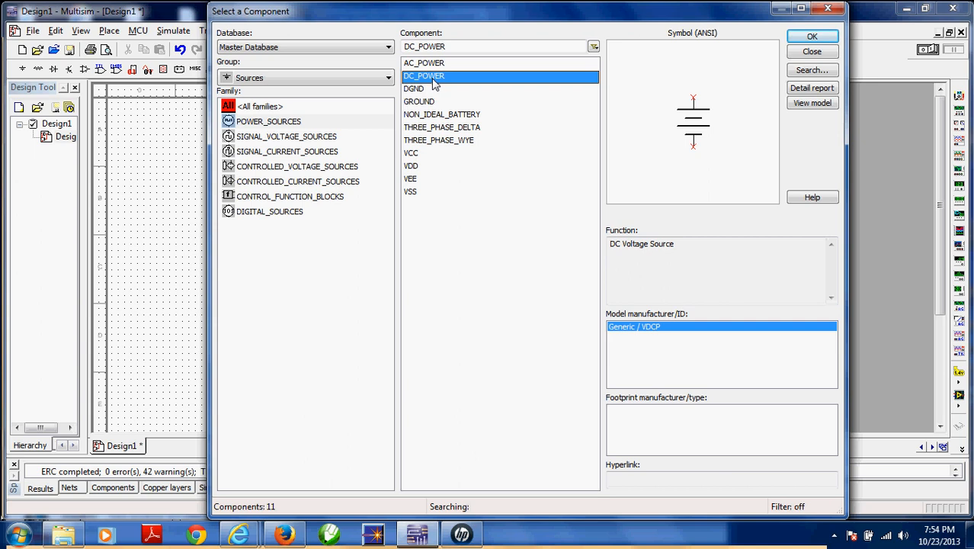
pyautogui.click(421, 104)
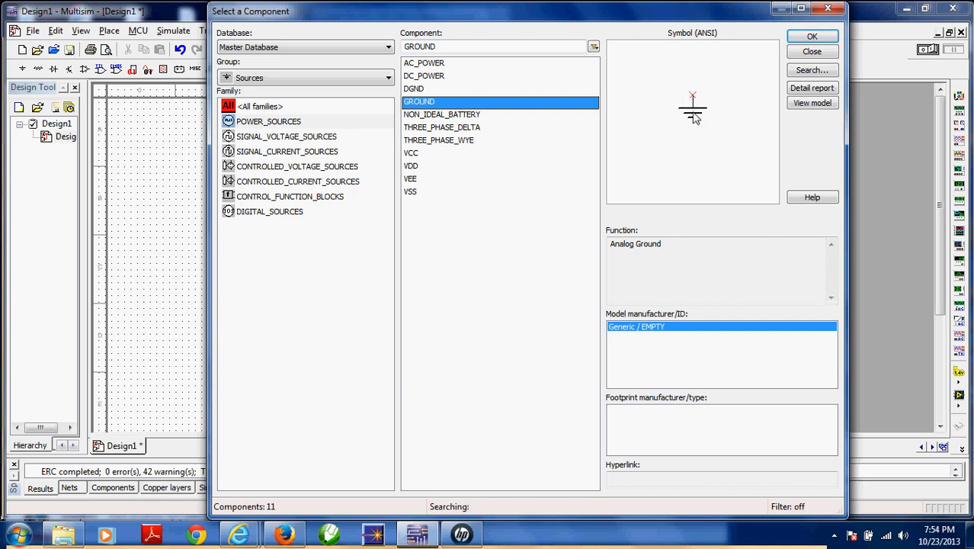
pyautogui.click(422, 90)
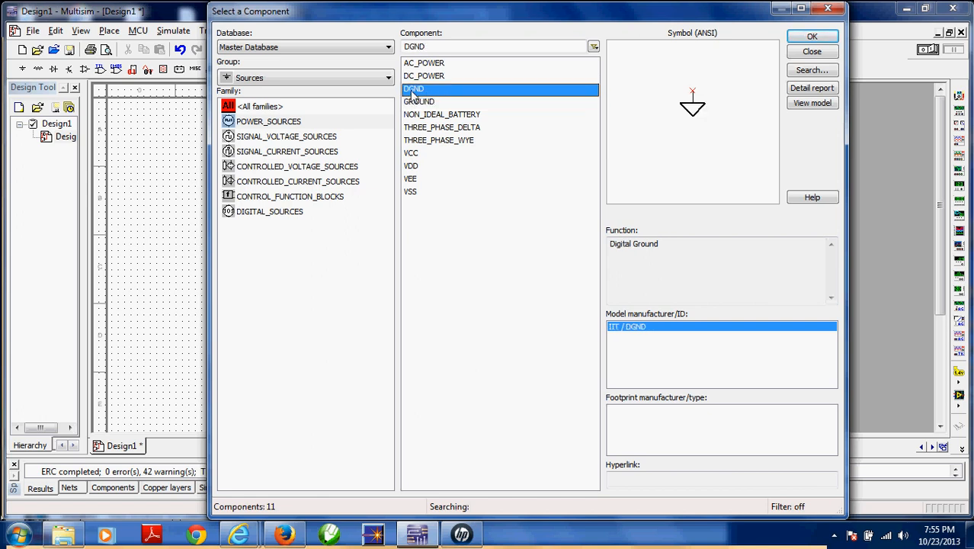
pyautogui.click(414, 156)
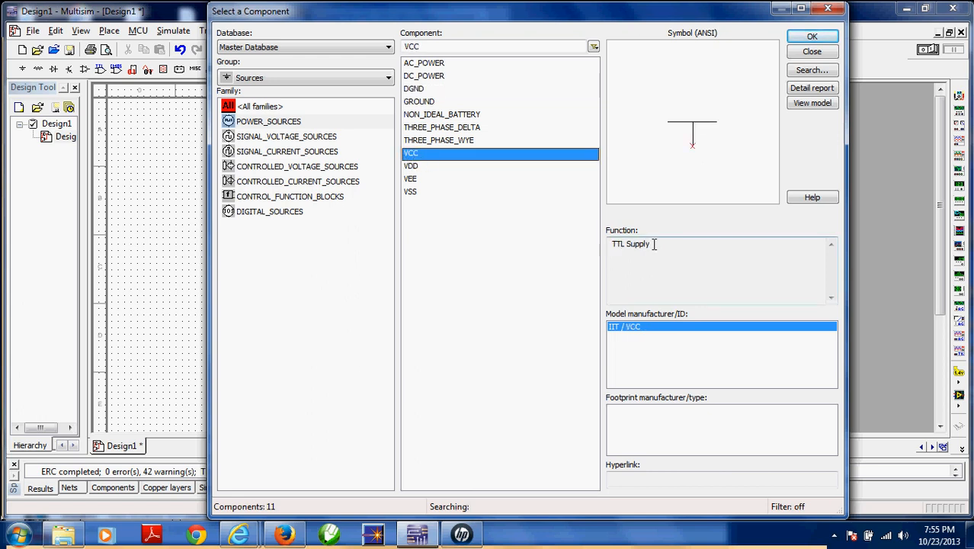
pyautogui.click(268, 141)
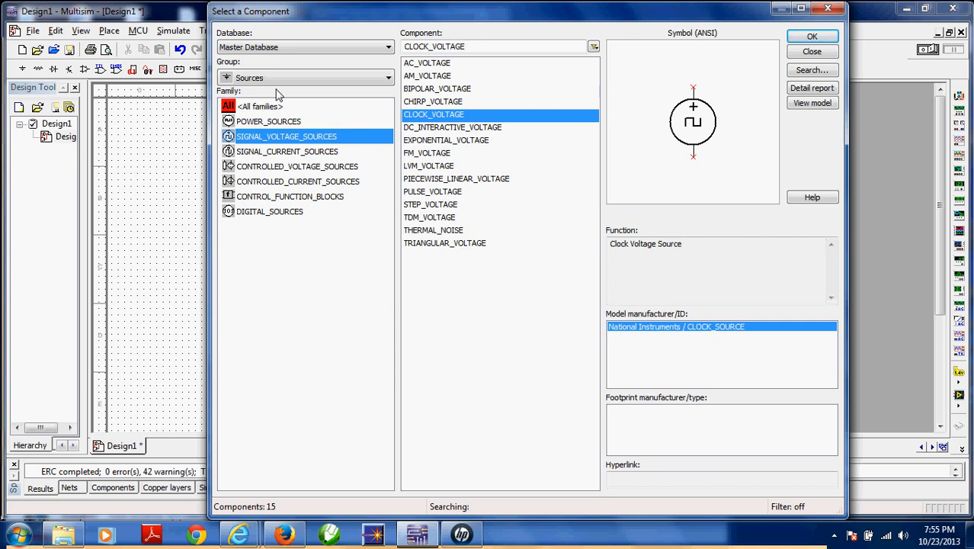
pyautogui.click(274, 122)
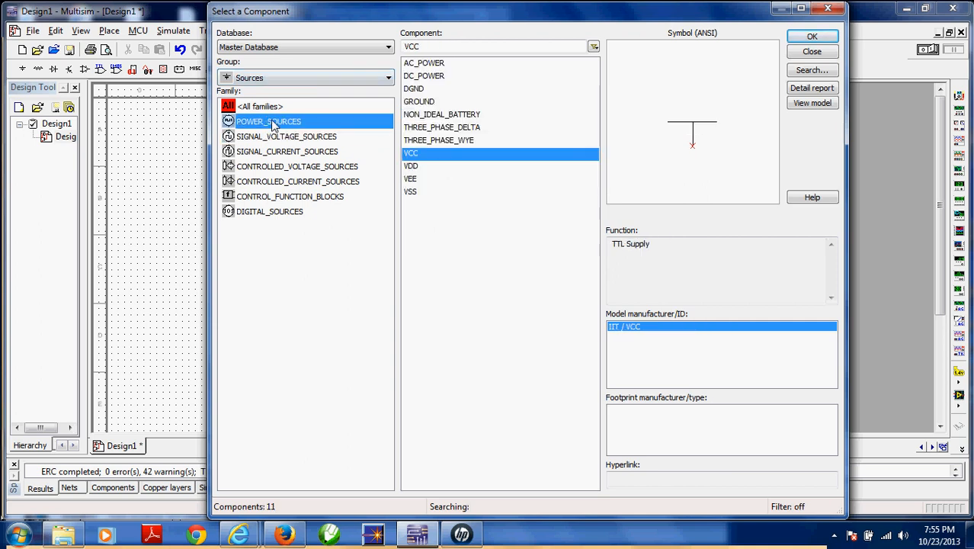
# - Examine the SPDT and PB_DPST components in the SWITCH family of the Basic group
pyautogui.click(282, 78)
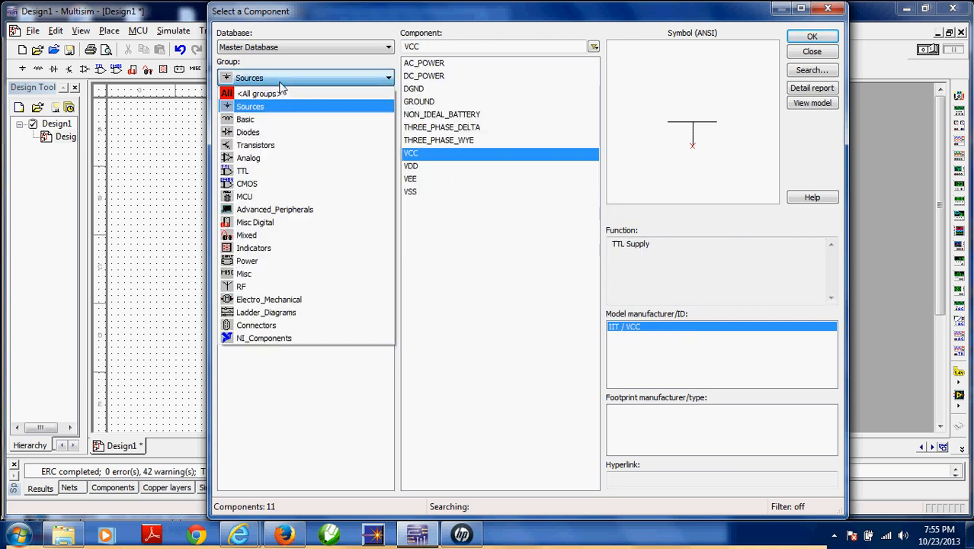
pyautogui.click(264, 122)
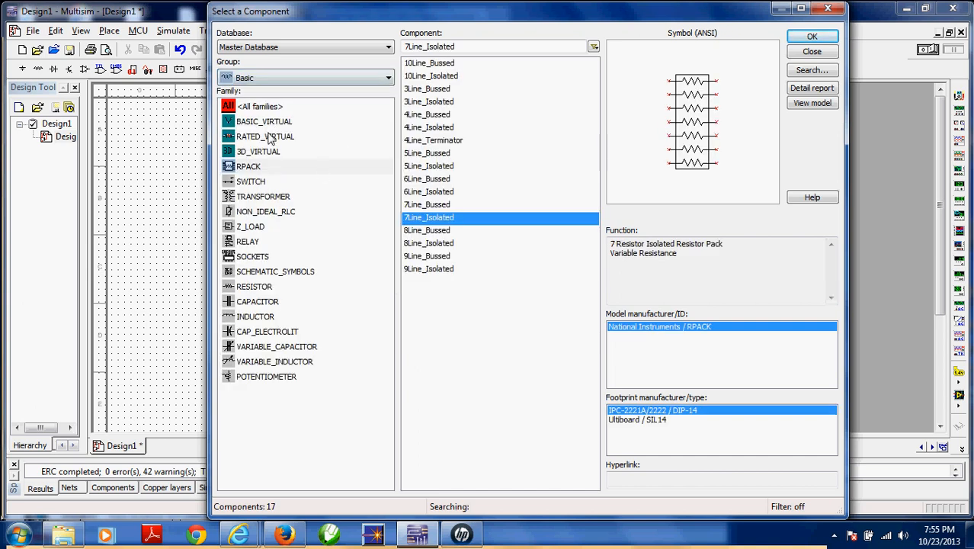
pyautogui.click(245, 183)
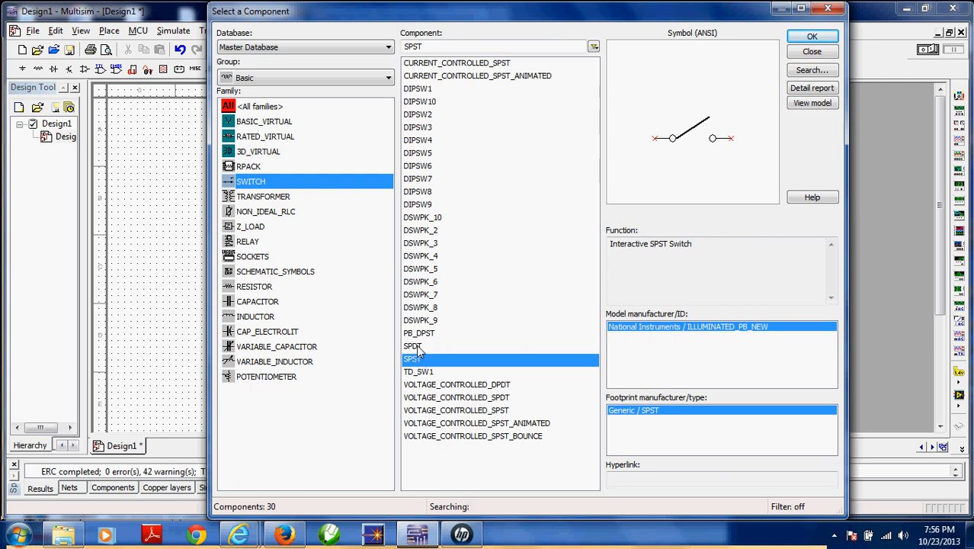
pyautogui.click(424, 348)
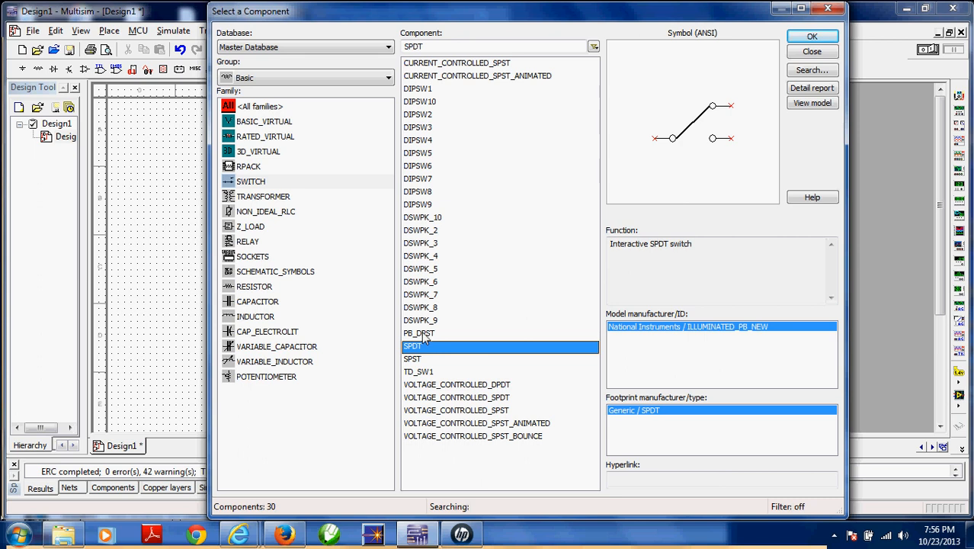
pyautogui.click(425, 335)
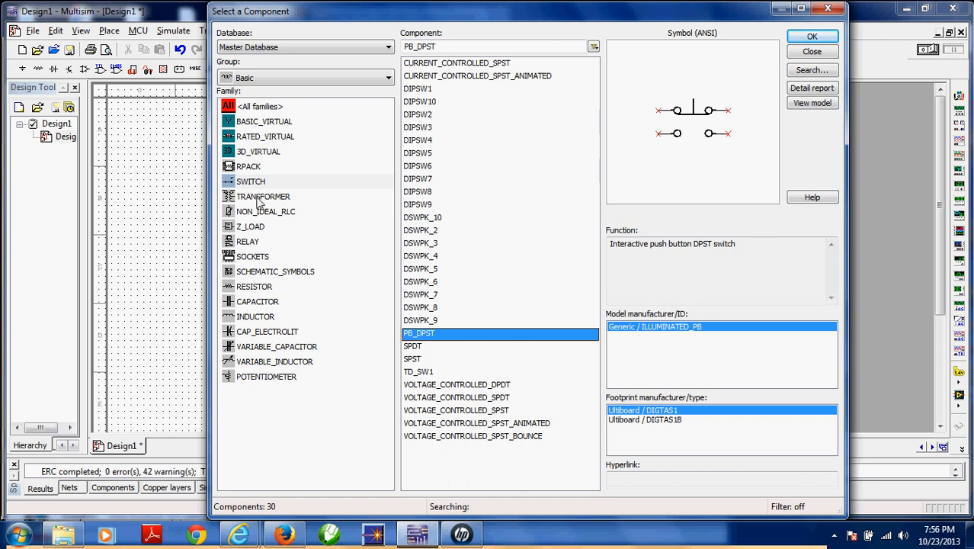
# - Place a 1.0k resistor from the RESISTOR family in the upper-left part of the sheet and close the component browser
pyautogui.click(246, 290)
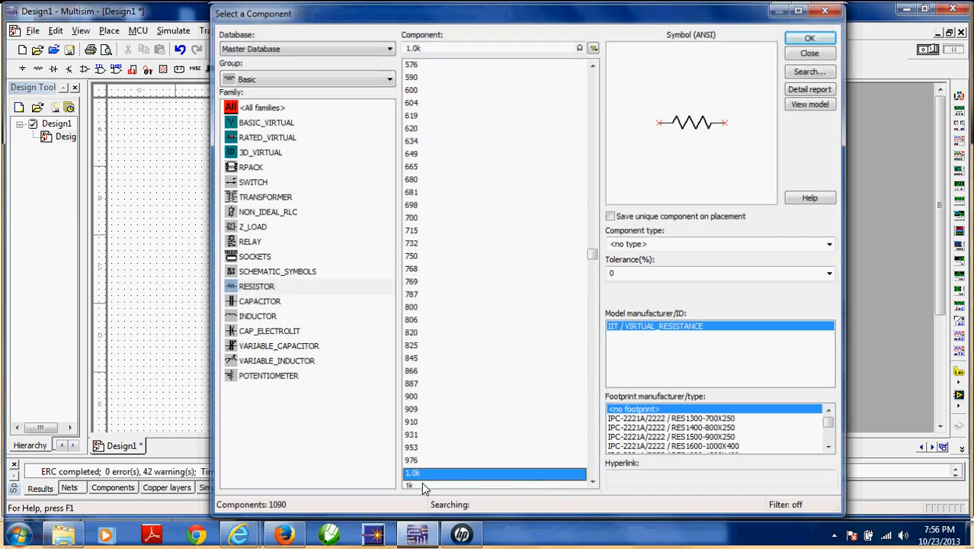
pyautogui.doubleClick(421, 482)
pyautogui.click(290, 151)
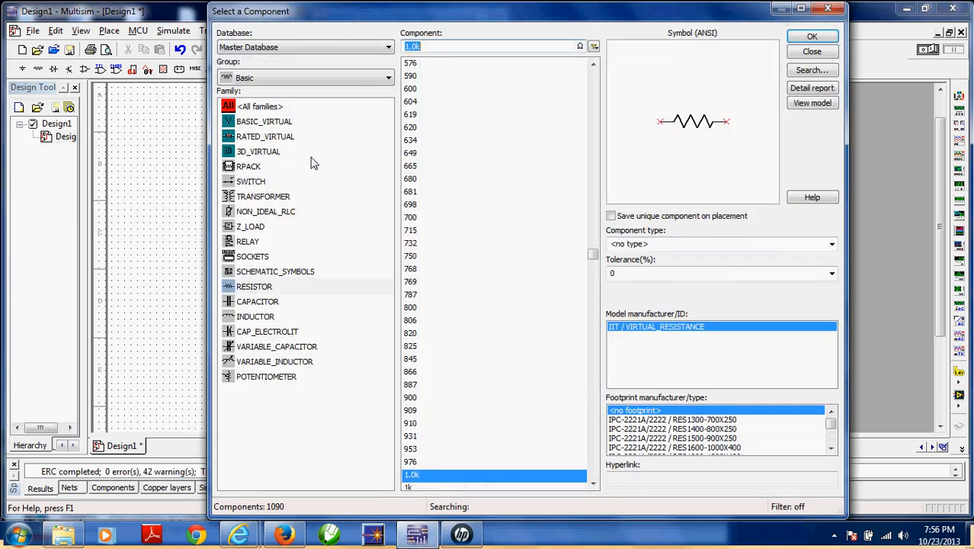
pyautogui.click(812, 52)
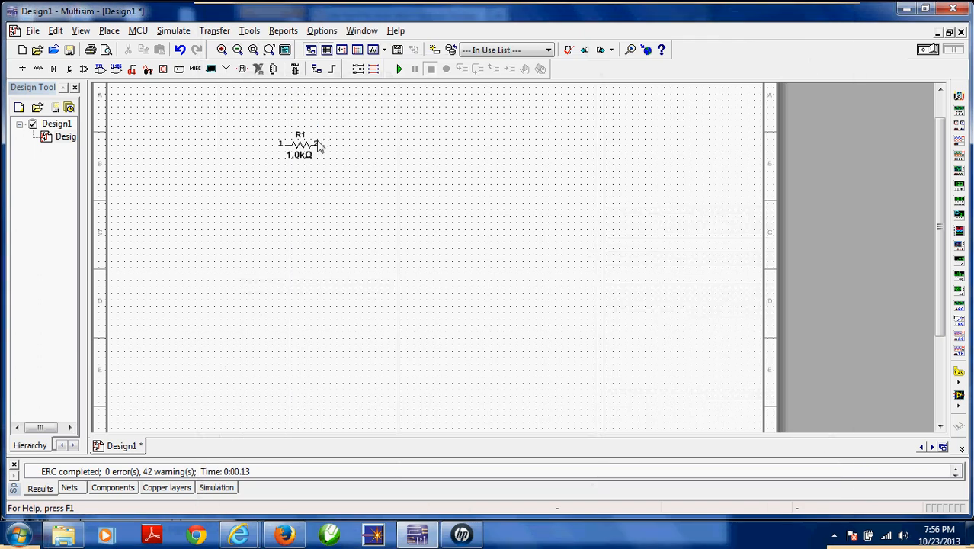
# - Set the placed resistor's resistance to 330k ohms
pyautogui.doubleClick(304, 147)
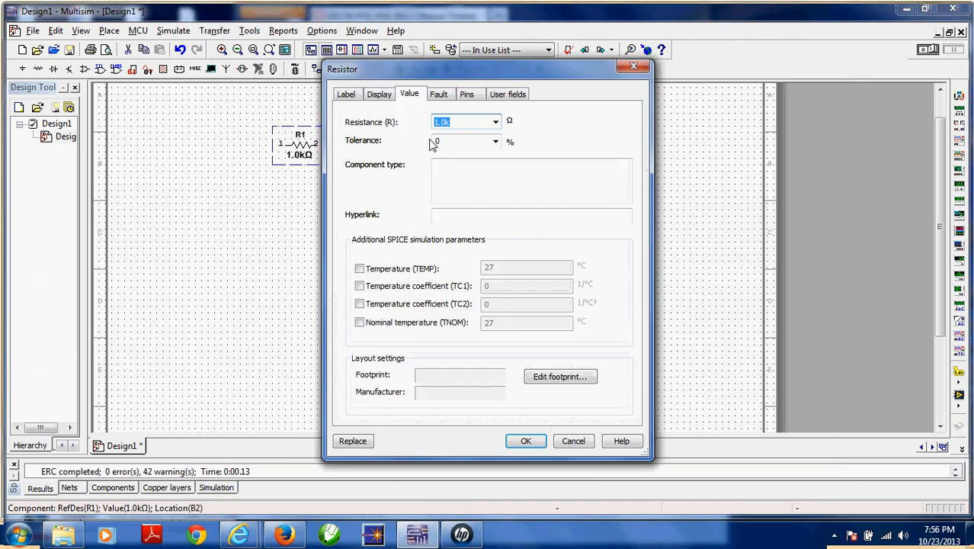
pyautogui.write('330')
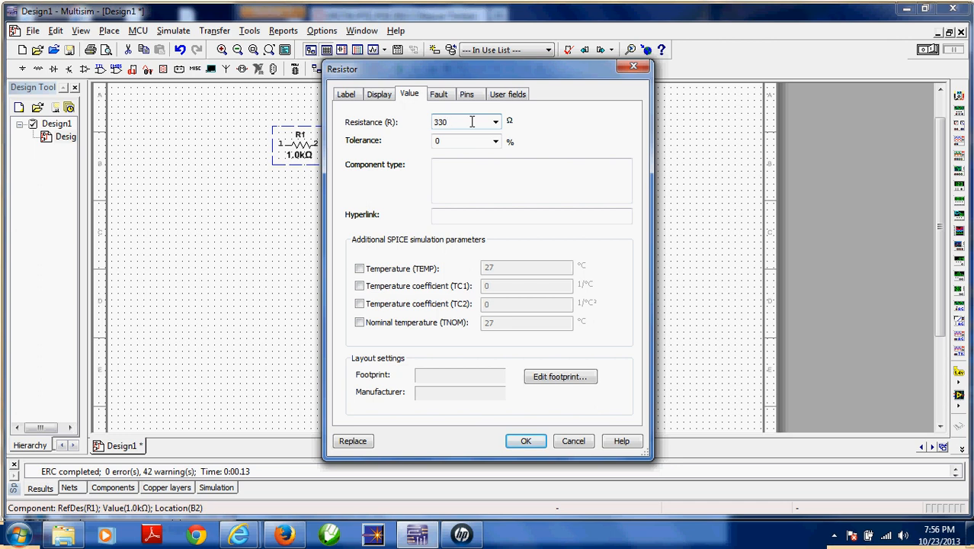
pyautogui.write('k')
pyautogui.click(525, 441)
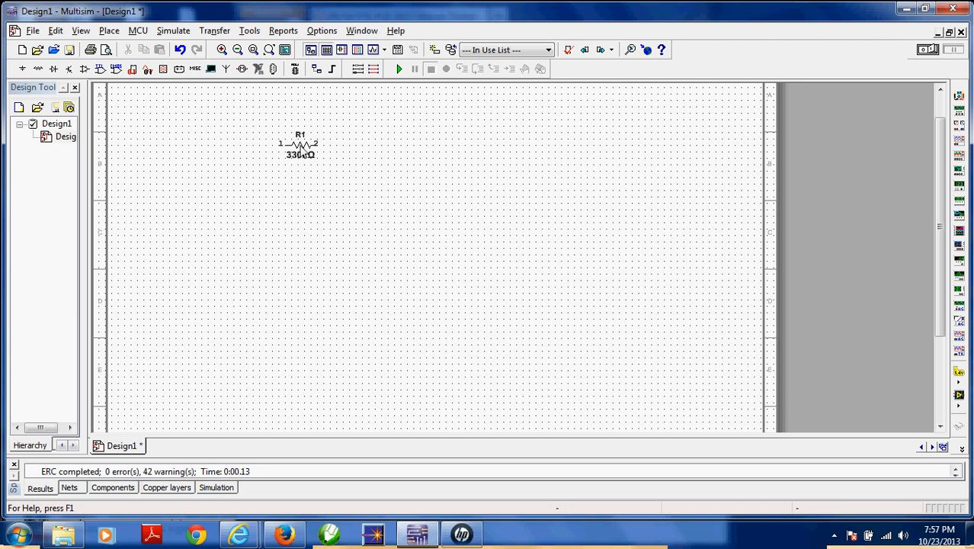
# - Place a 1µ capacitor from the Basic group to the right of the resistor and set its capacitance to .47u F
pyautogui.click(109, 30)
pyautogui.click(137, 49)
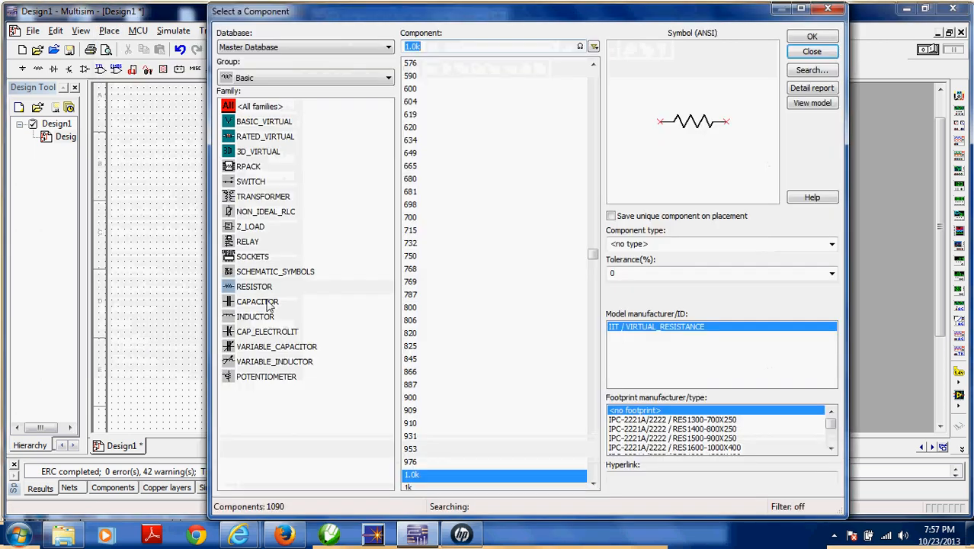
pyautogui.click(250, 304)
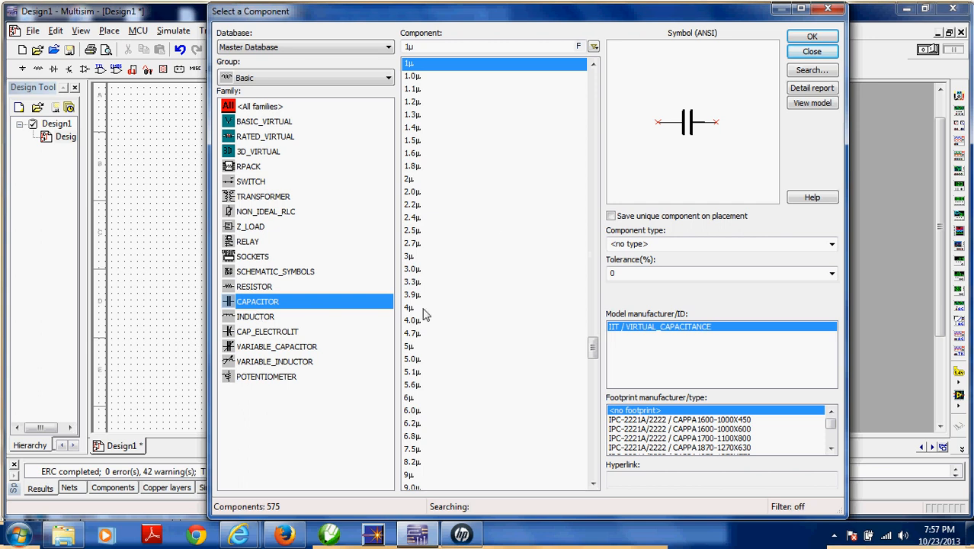
pyautogui.doubleClick(418, 69)
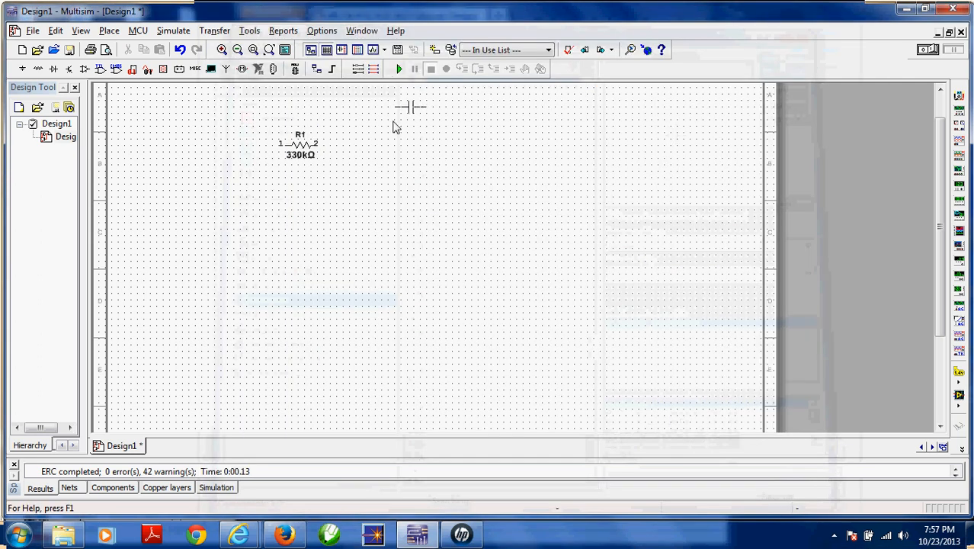
pyautogui.click(375, 148)
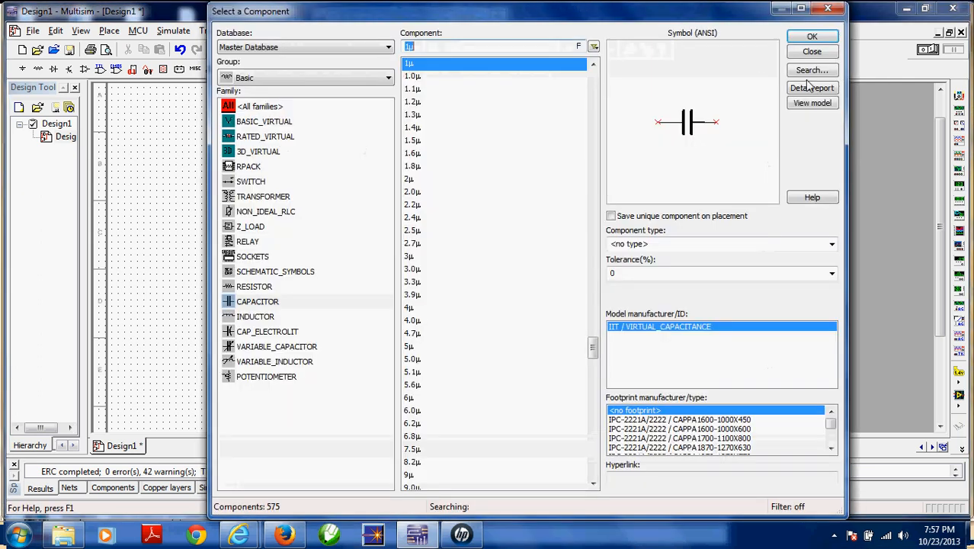
pyautogui.click(812, 52)
pyautogui.doubleClick(378, 149)
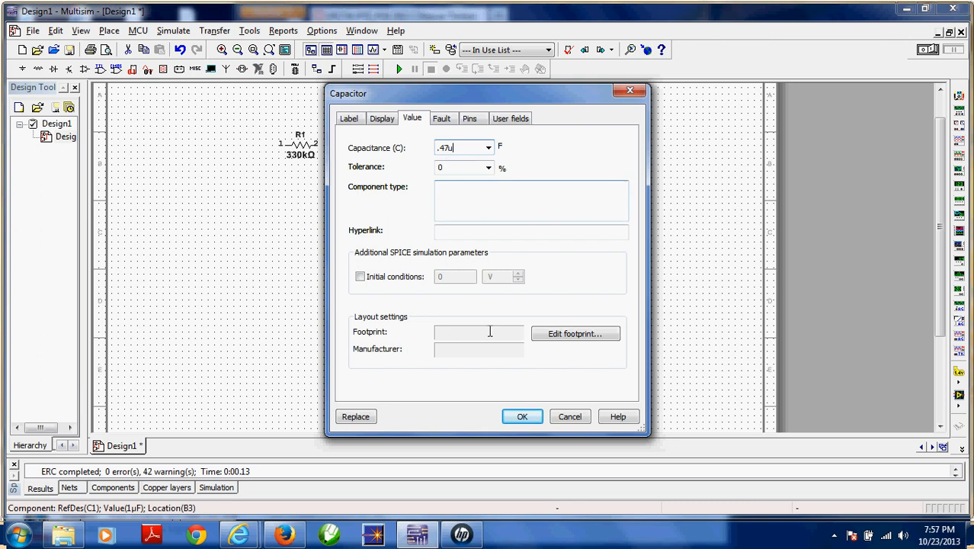
pyautogui.click(523, 420)
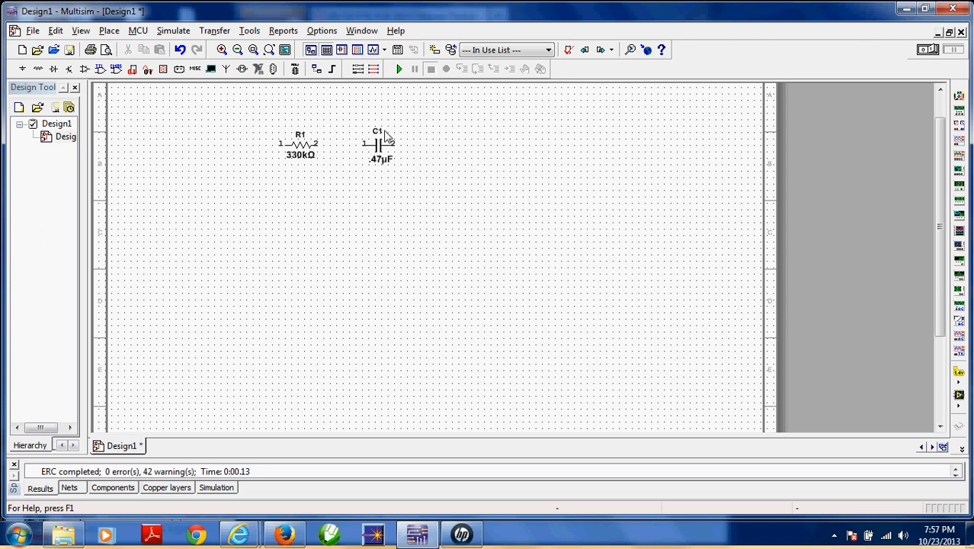
# - Place a 7Line_Isolated resistor pack from the RPACK family to the left of the resistor and close the component browser
pyautogui.click(180, 32)
pyautogui.moveTo(109, 30)
pyautogui.click(120, 49)
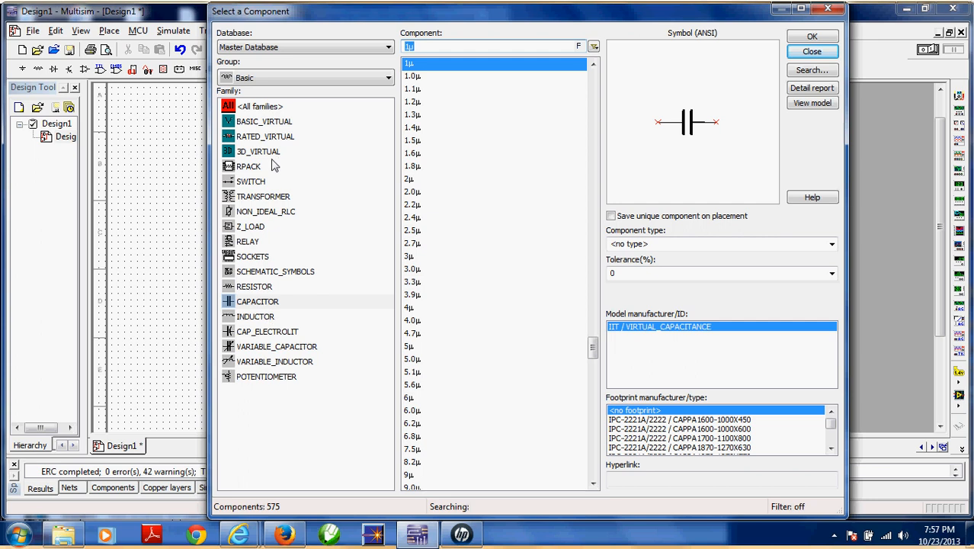
pyautogui.click(231, 166)
pyautogui.press('Return')
pyautogui.press('Escape')
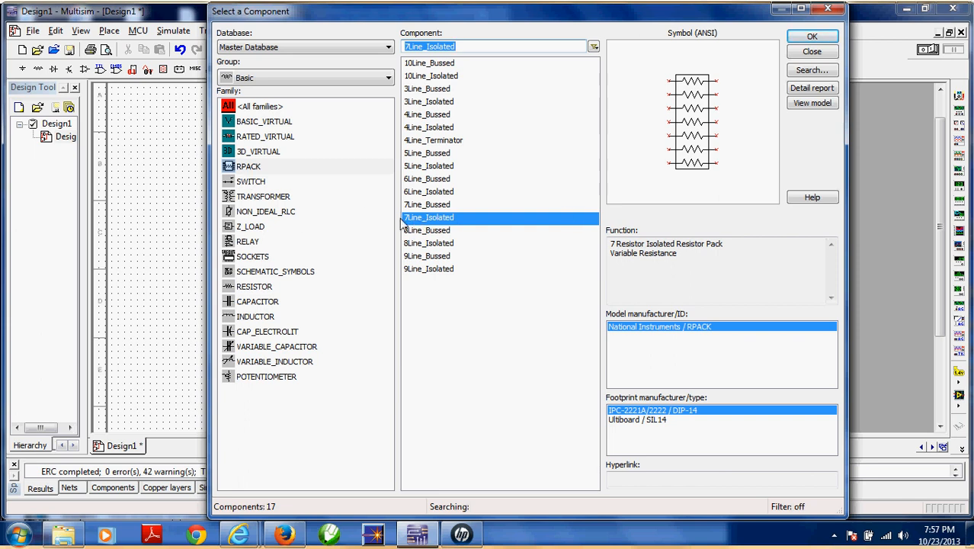
pyautogui.doubleClick(440, 221)
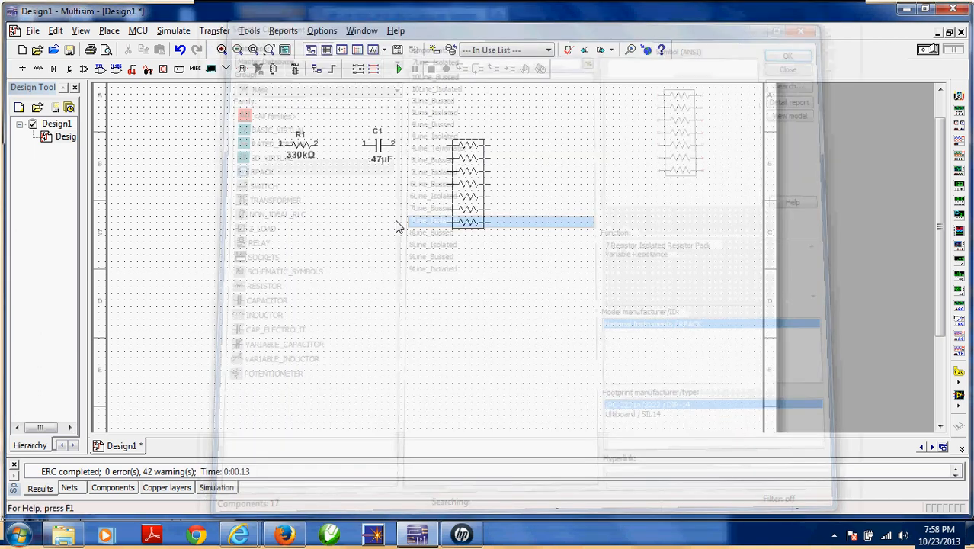
pyautogui.click(185, 218)
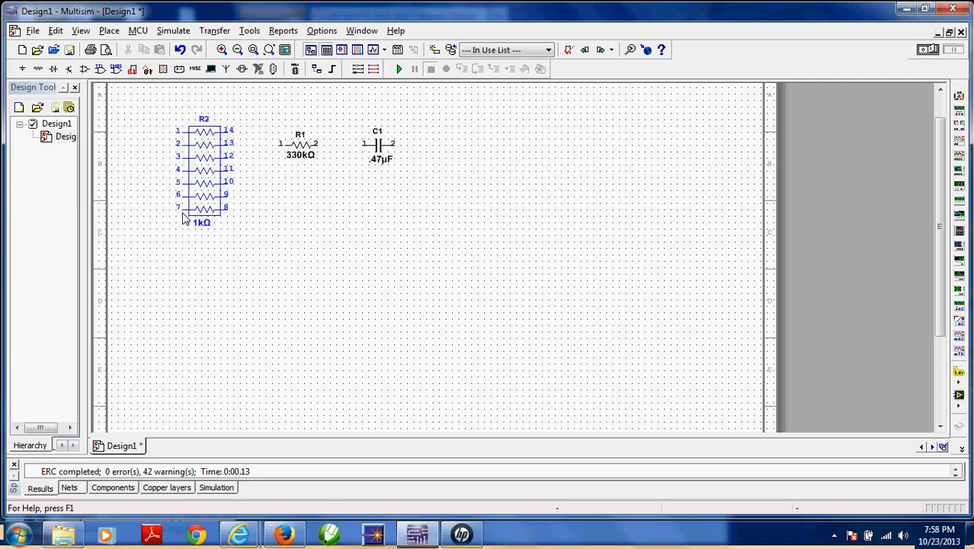
pyautogui.click(808, 52)
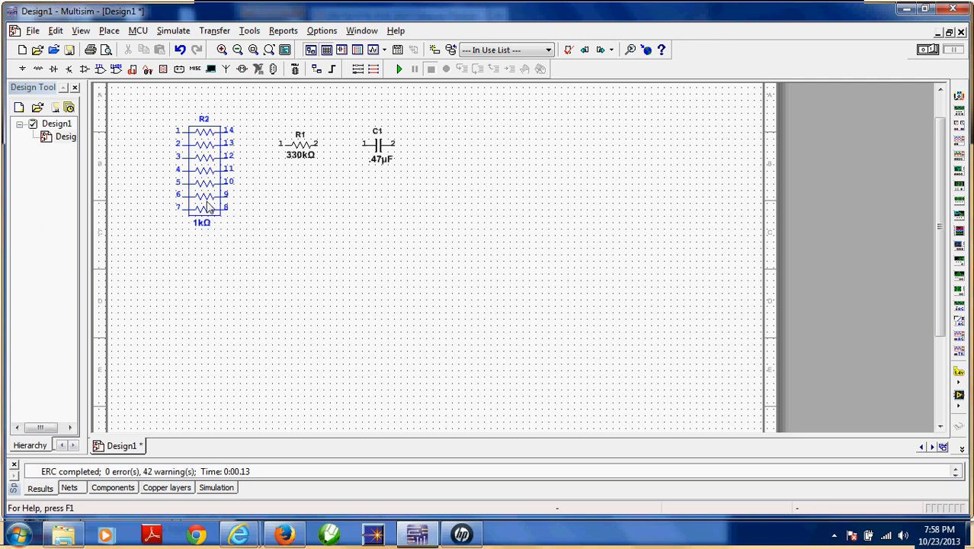
# - Set the resistor pack's resistance to 180 Ω
pyautogui.doubleClick(211, 200)
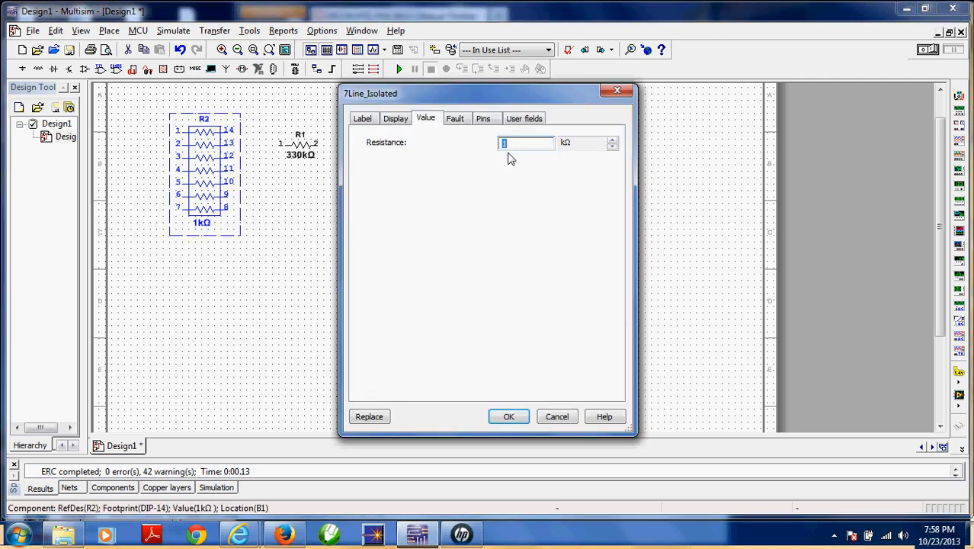
pyautogui.write('80')
pyautogui.click(612, 146)
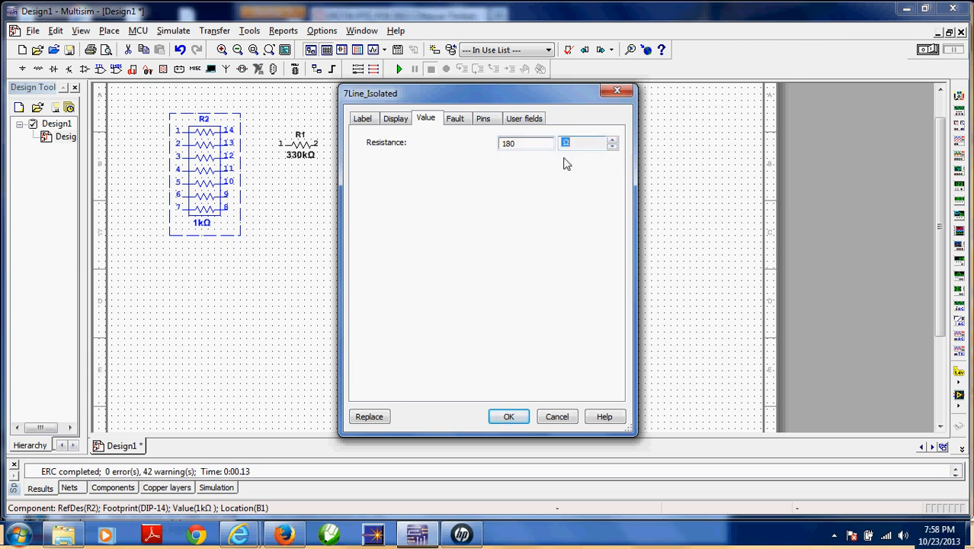
pyautogui.click(507, 418)
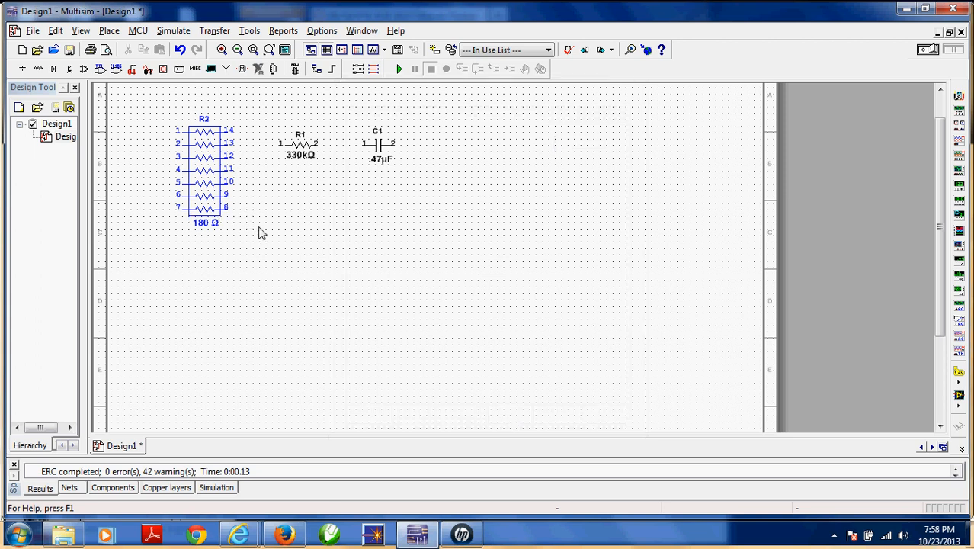
# - Examine the forward voltages of the red, yellow, orange, green and blue LEDs in the LED family of the Diodes group
pyautogui.click(109, 31)
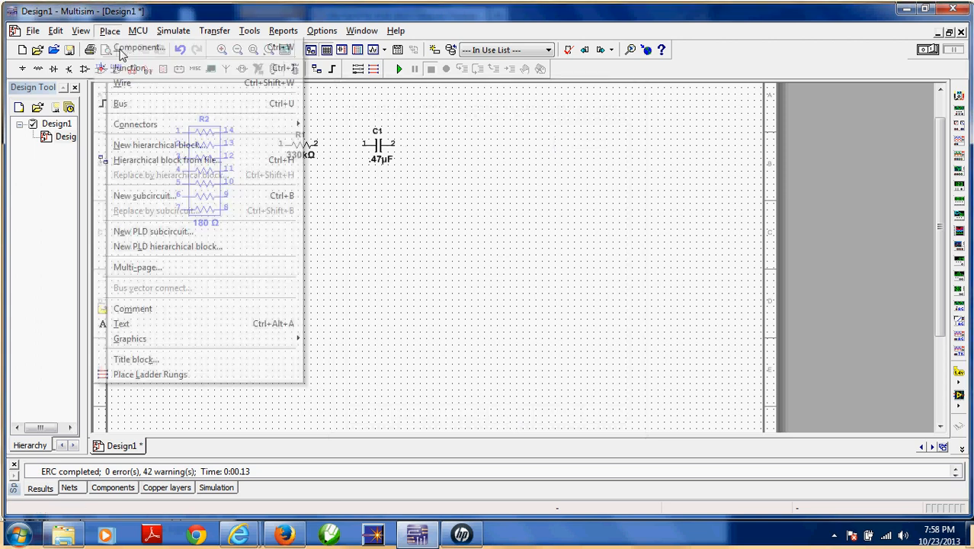
pyautogui.click(122, 48)
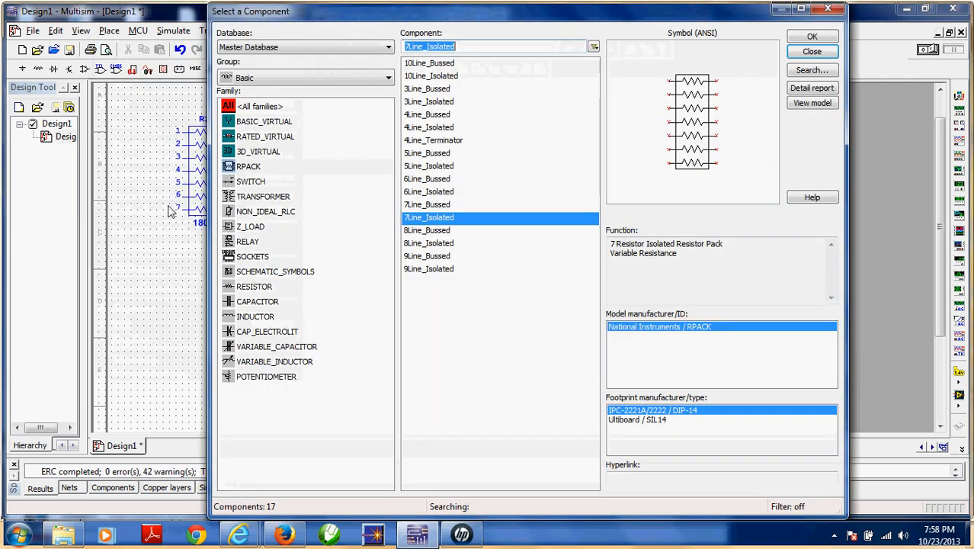
pyautogui.click(257, 82)
pyautogui.click(258, 135)
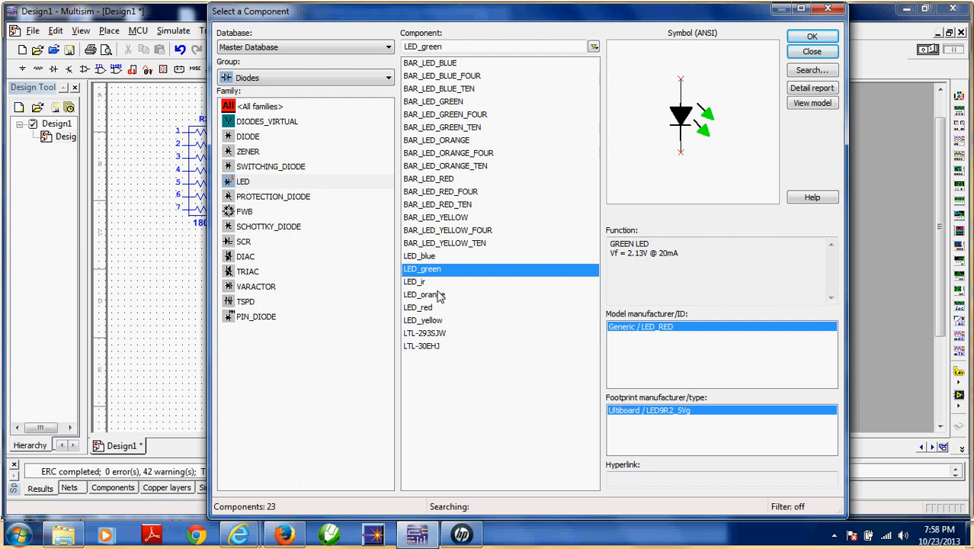
pyautogui.click(452, 309)
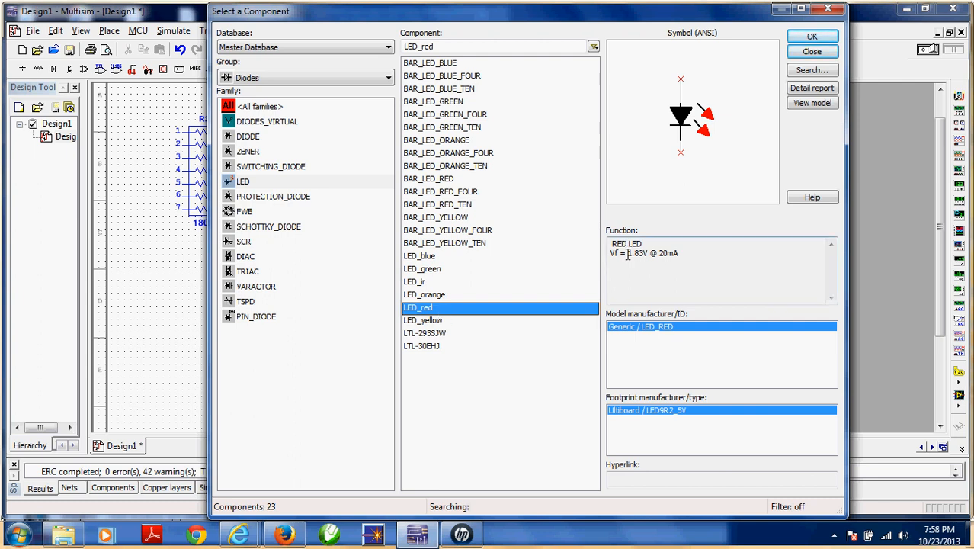
pyautogui.moveTo(627, 254); pyautogui.dragTo(650, 254)
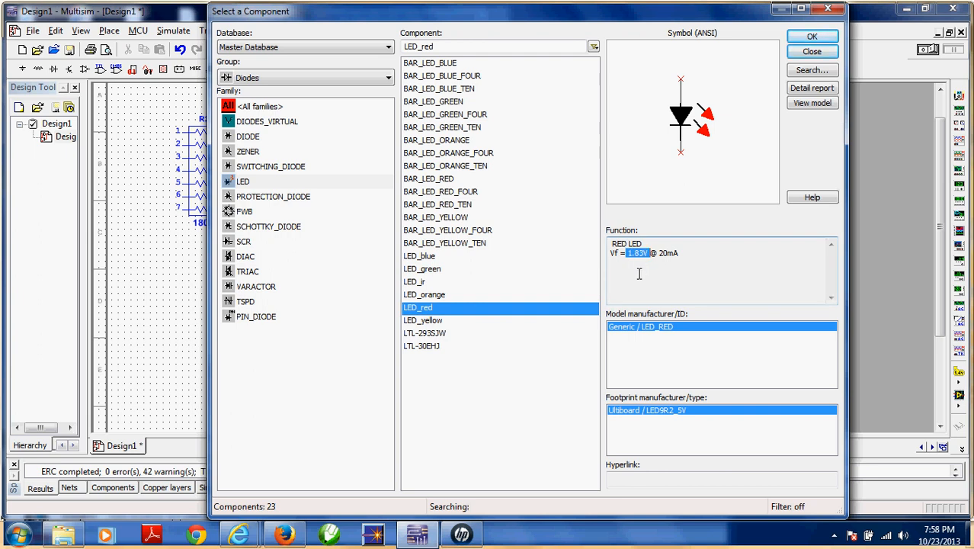
pyautogui.click(424, 321)
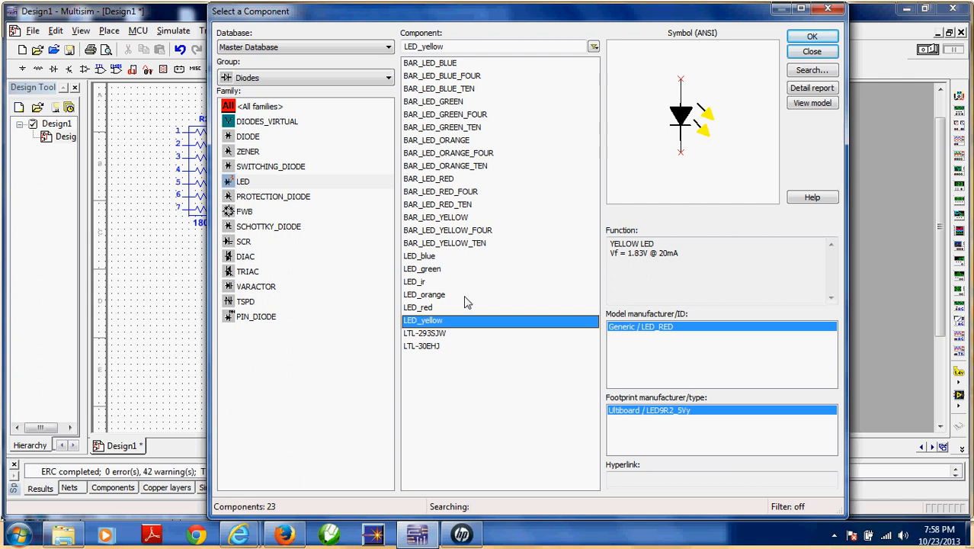
pyautogui.click(431, 297)
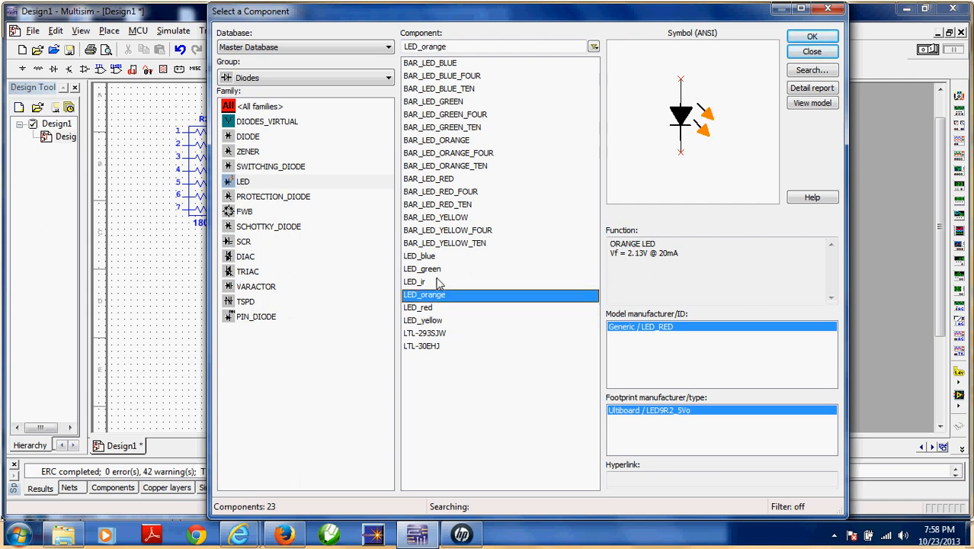
pyautogui.click(437, 273)
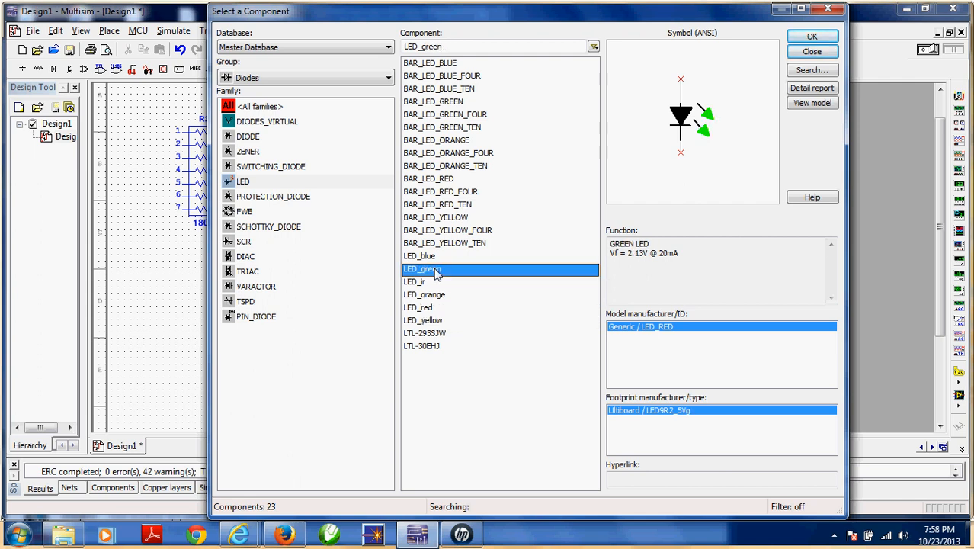
pyautogui.click(426, 258)
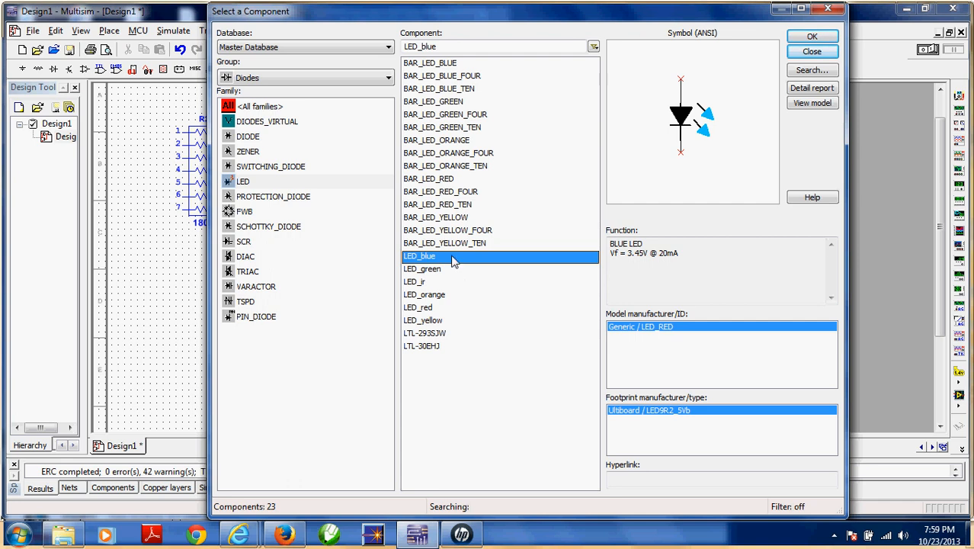
# - Examine the 74LS00N and 74LS05D components in the 74LS family of the TTL group
pyautogui.click(264, 78)
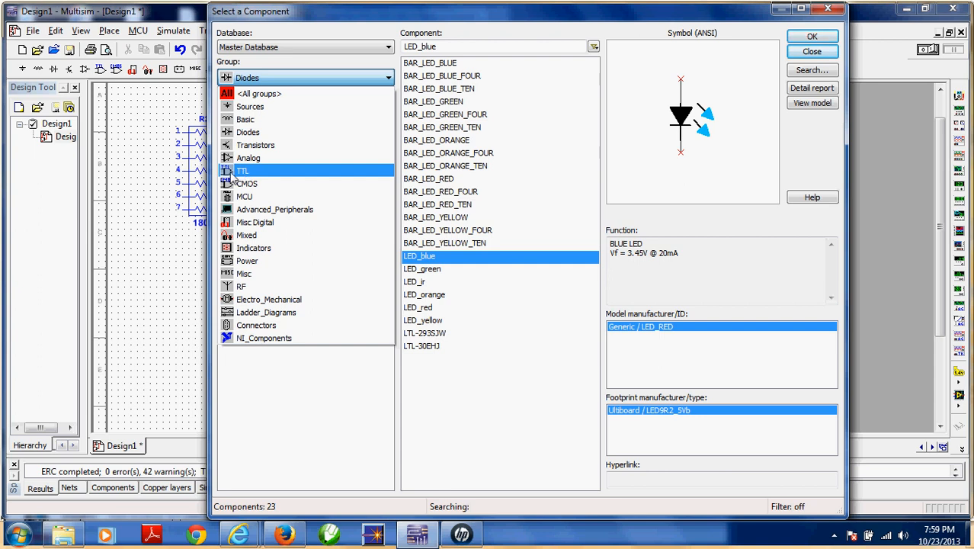
pyautogui.click(229, 172)
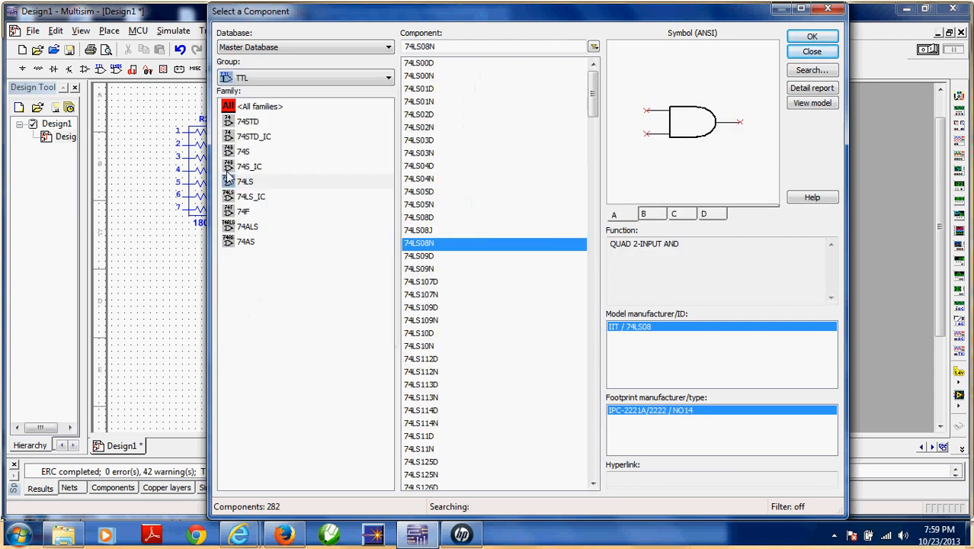
pyautogui.click(270, 183)
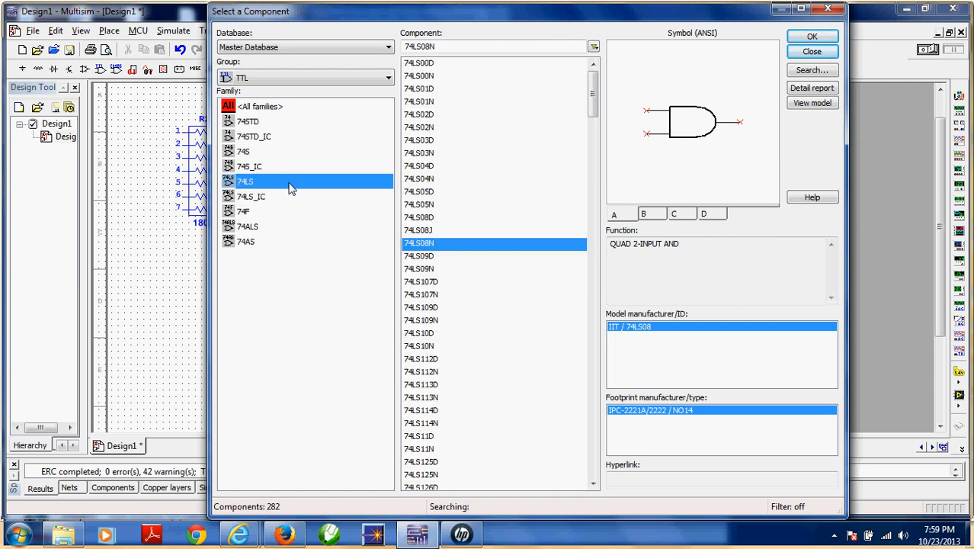
pyautogui.click(418, 77)
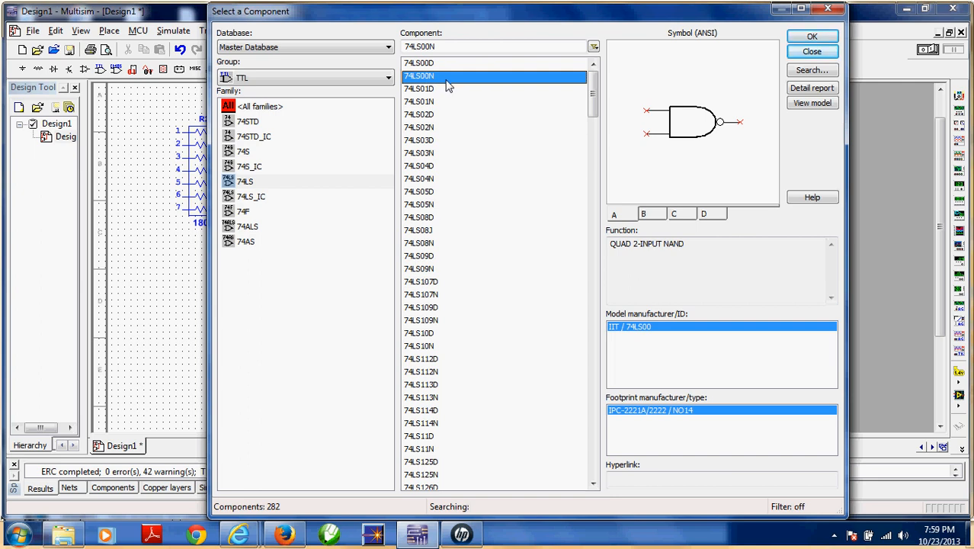
pyautogui.click(425, 194)
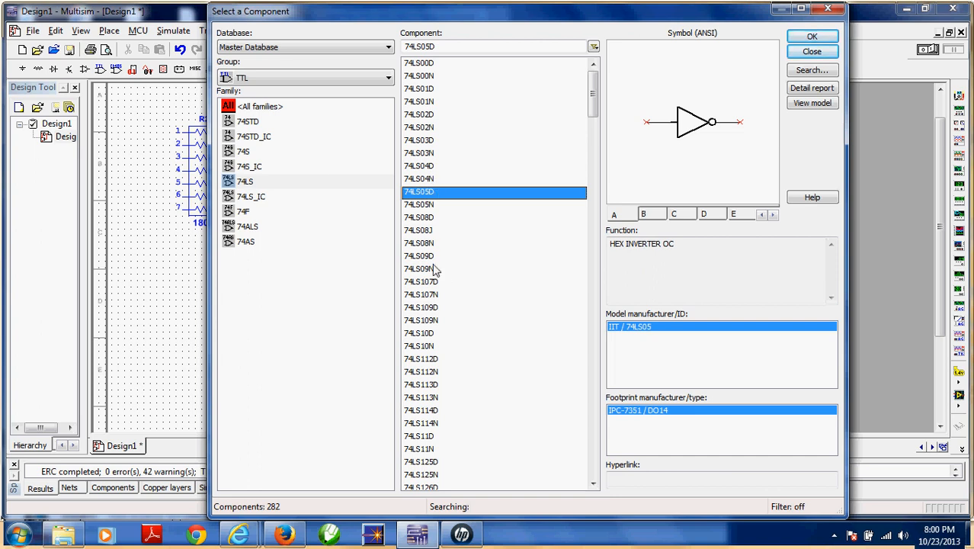
# - Place all four gates, A to D, of one 74LS08N in two rows below the capacitor and end the gate placement
pyautogui.click(422, 243)
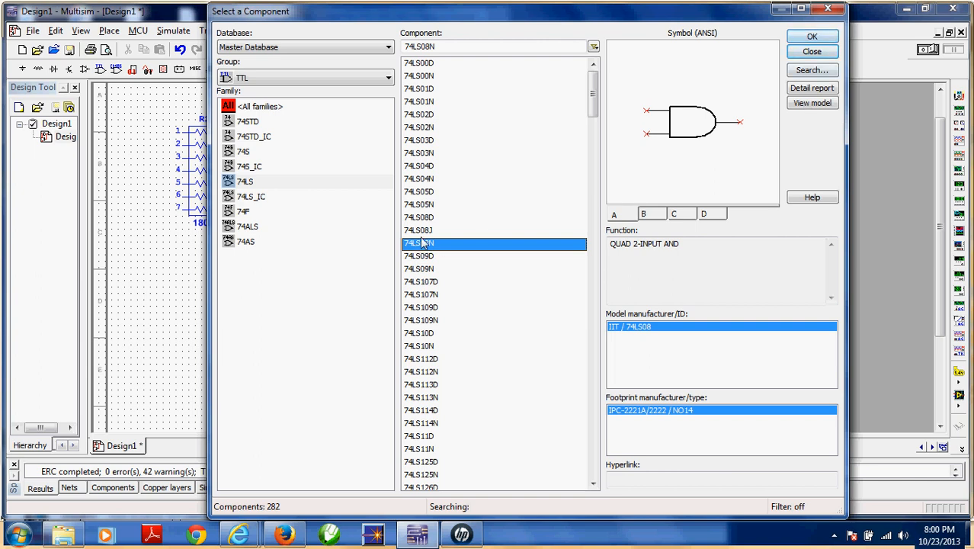
pyautogui.doubleClick(419, 244)
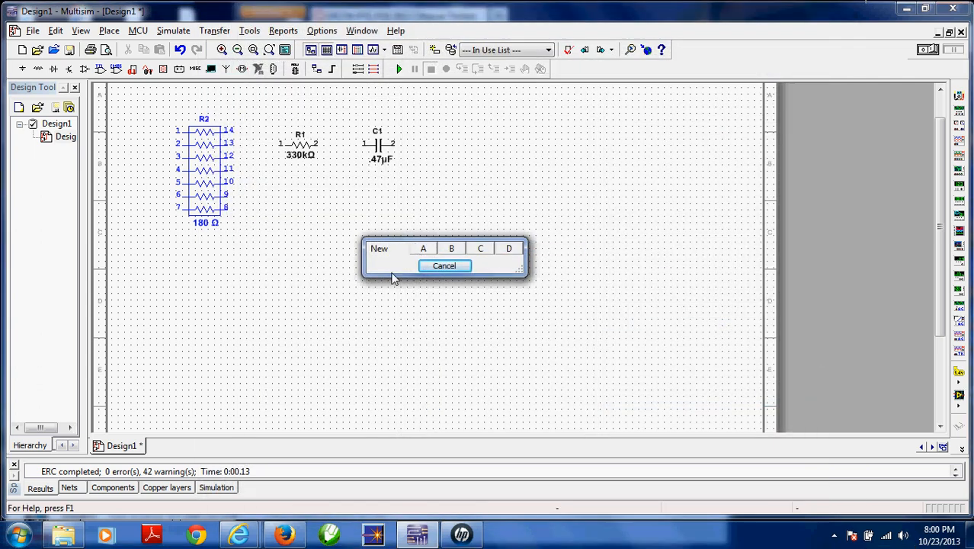
pyautogui.click(425, 250)
pyautogui.click(385, 249)
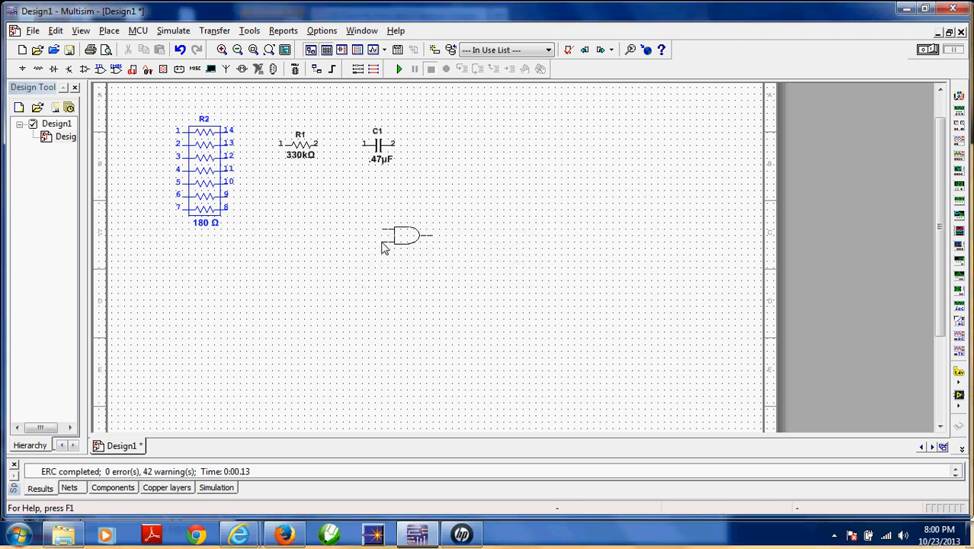
pyautogui.click(385, 248)
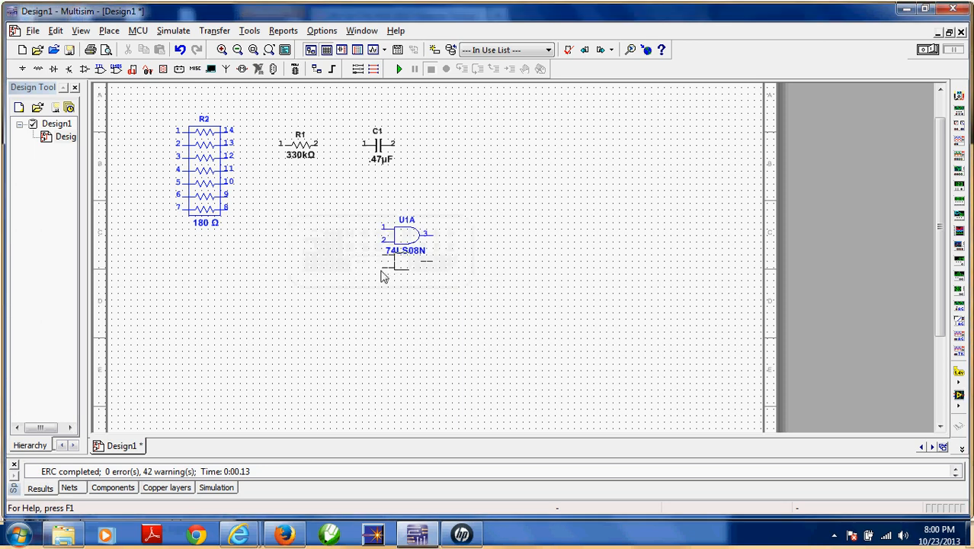
pyautogui.click(462, 246)
pyautogui.click(467, 246)
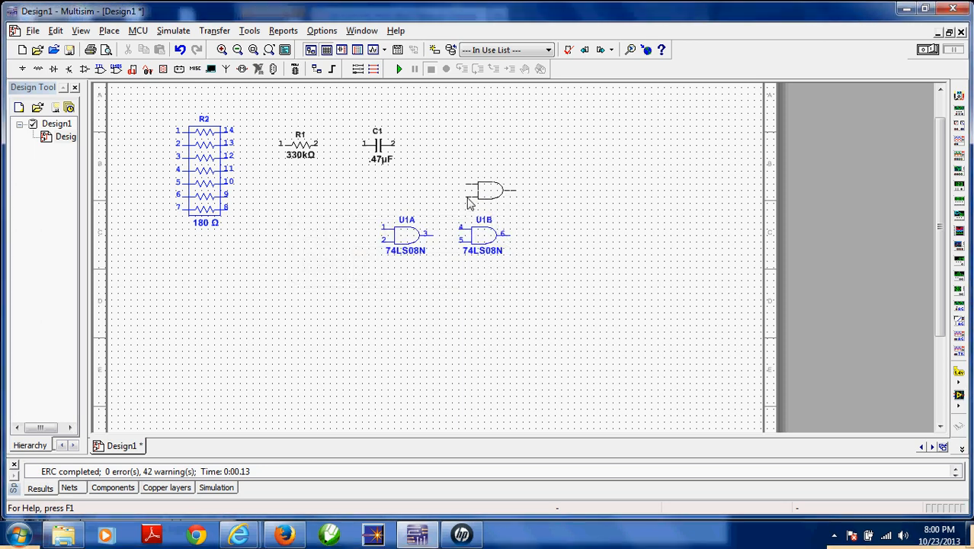
pyautogui.click(463, 209)
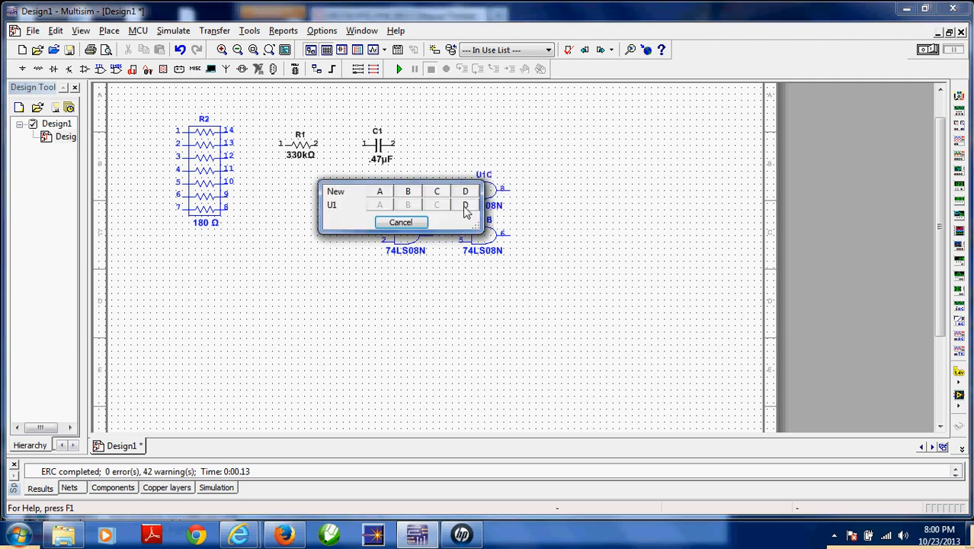
pyautogui.click(464, 208)
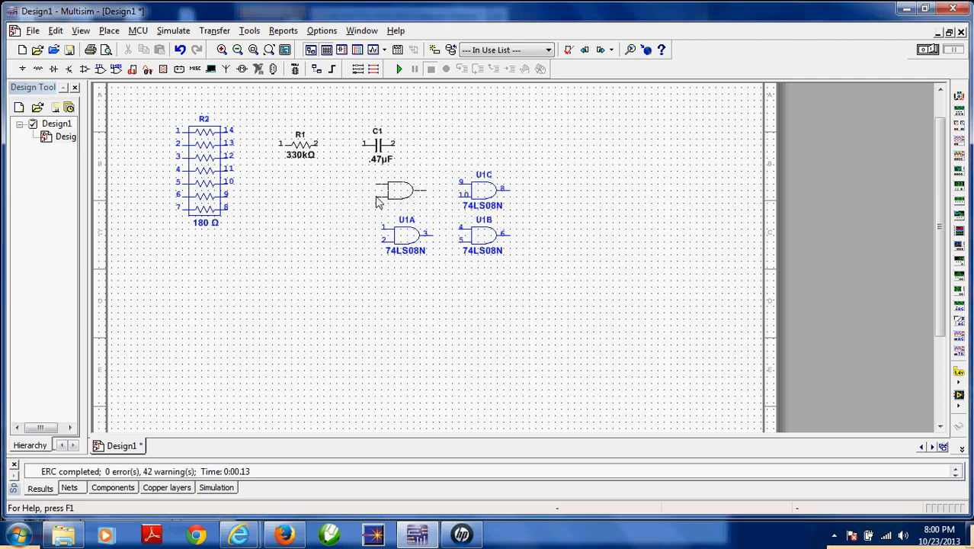
pyautogui.click(377, 202)
pyautogui.click(399, 223)
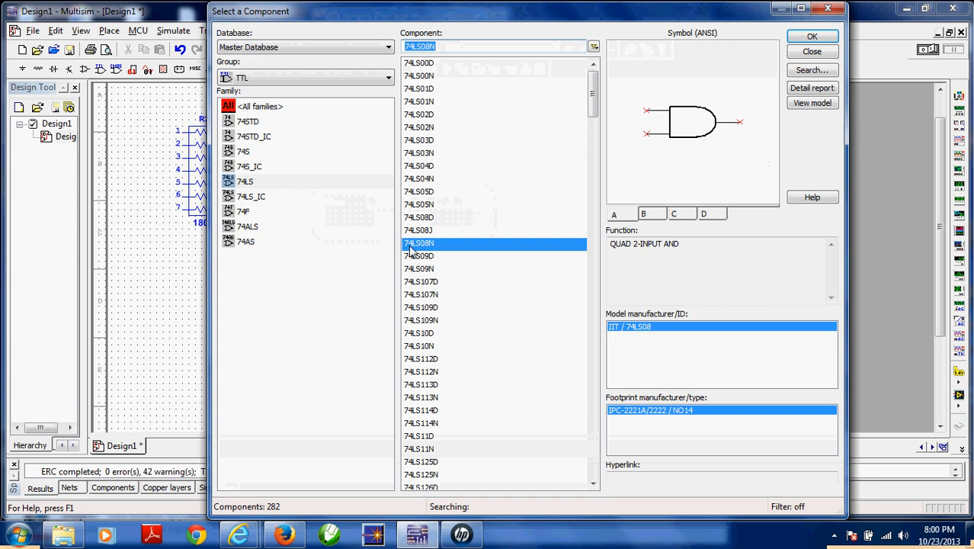
# - Place the full 74LS08N chip from the 74LS_IC family to the left of the AND gates and close the component browser
pyautogui.click(252, 197)
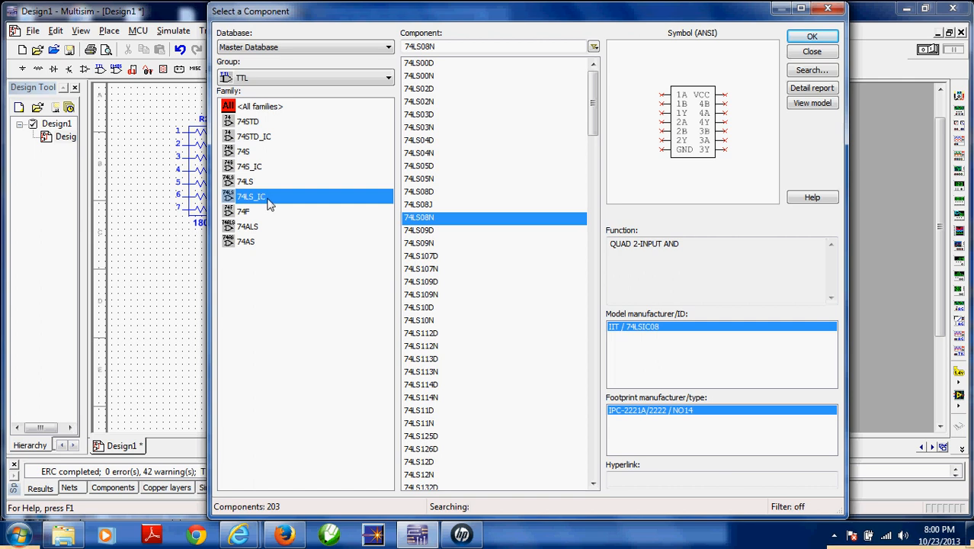
pyautogui.doubleClick(424, 221)
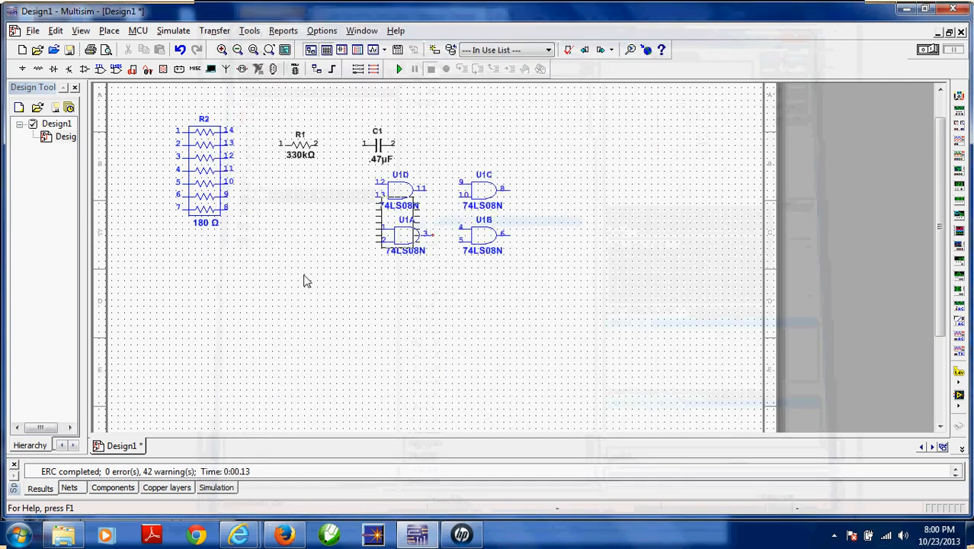
pyautogui.click(295, 264)
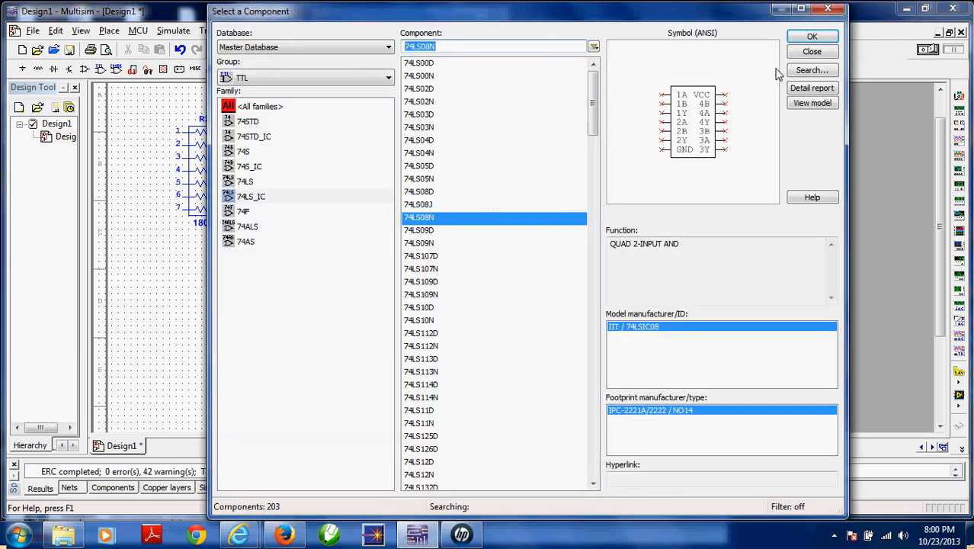
pyautogui.click(795, 51)
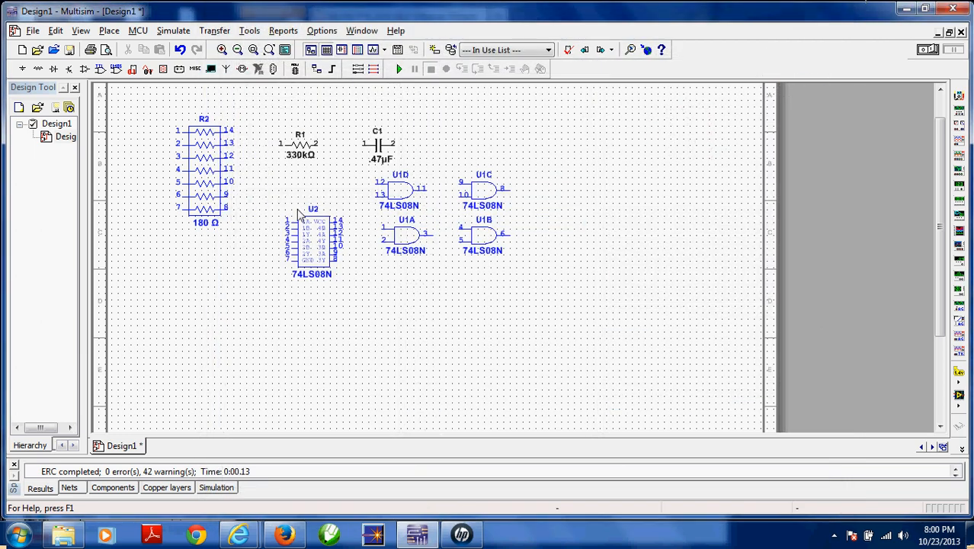
# - Switch the footprint pin names in the sheet properties from always shown to the filled-box state and apply the change
pyautogui.click(322, 32)
pyautogui.click(332, 62)
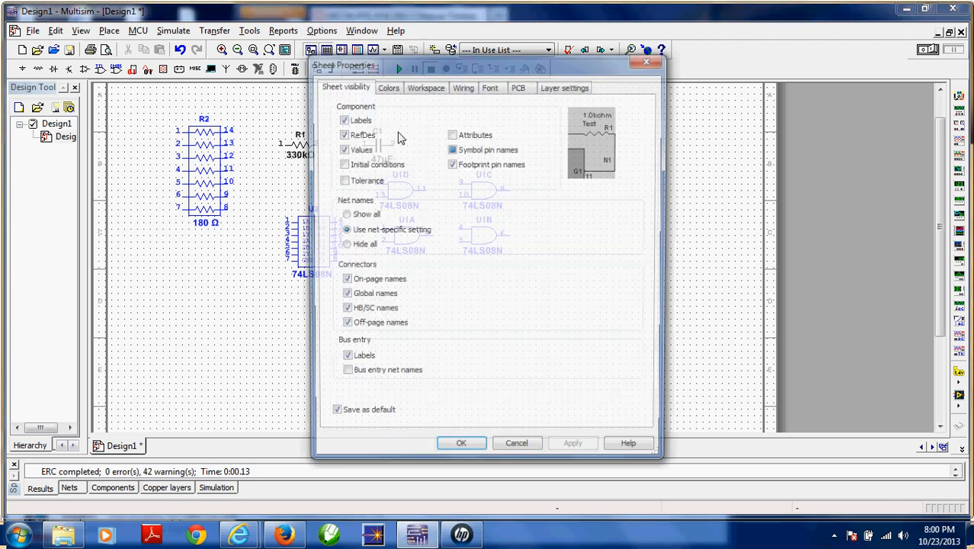
pyautogui.click(452, 165)
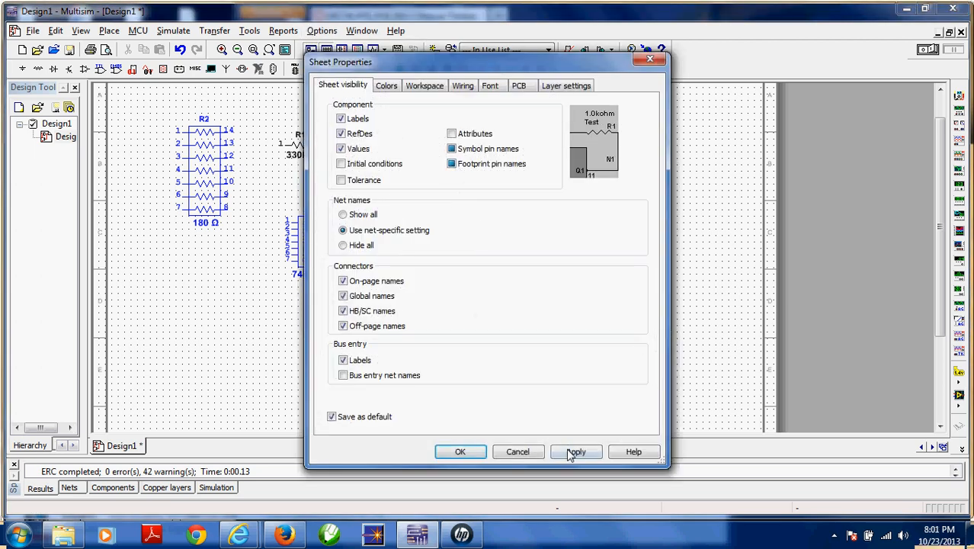
pyautogui.click(568, 450)
pyautogui.click(460, 452)
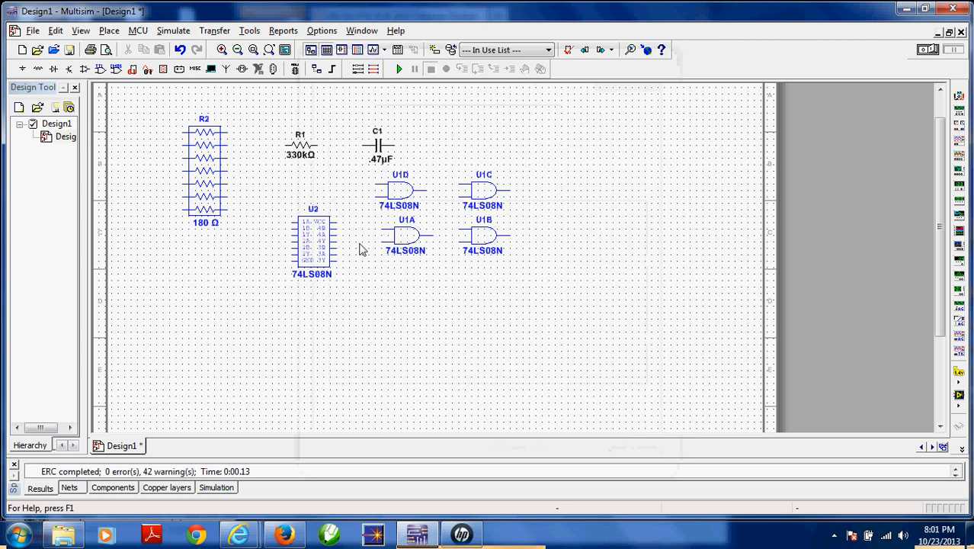
# - Move gate U1D slightly sideways so that it lines up vertically above gate U1A
pyautogui.click(270, 51)
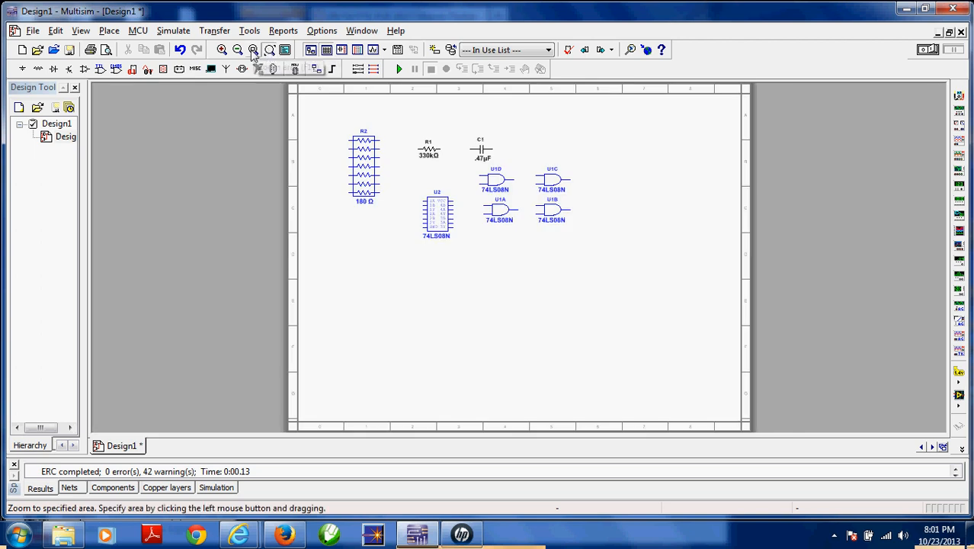
pyautogui.click(253, 50)
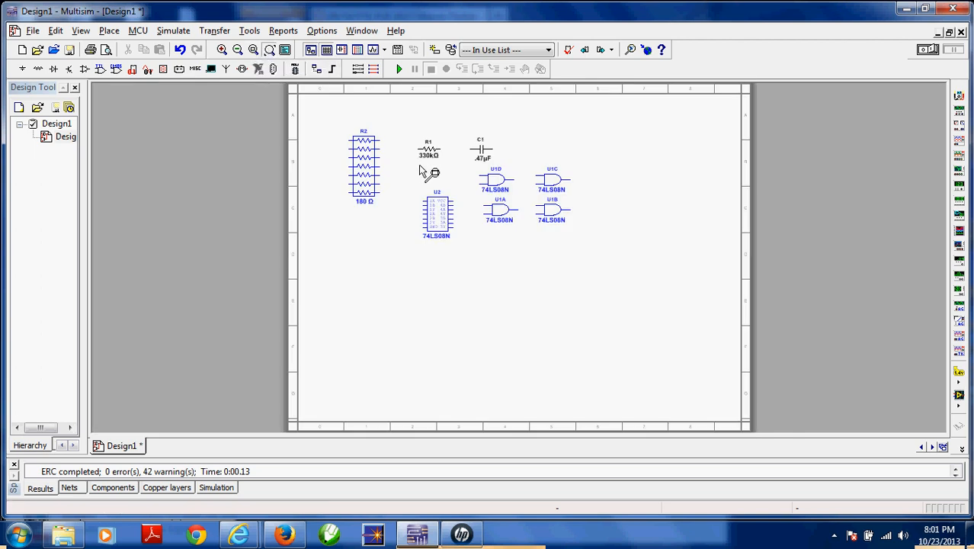
pyautogui.moveTo(416, 163); pyautogui.dragTo(615, 282)
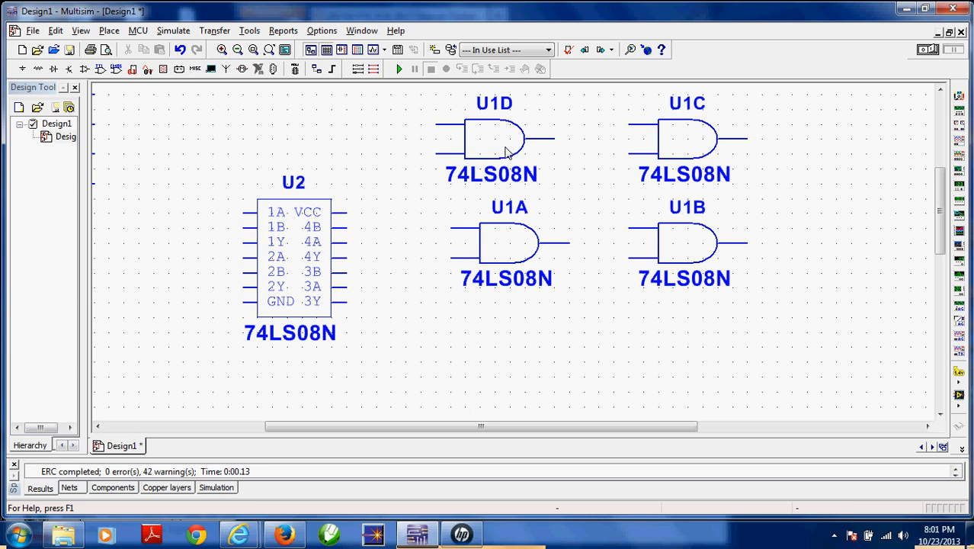
pyautogui.moveTo(506, 149); pyautogui.dragTo(521, 148)
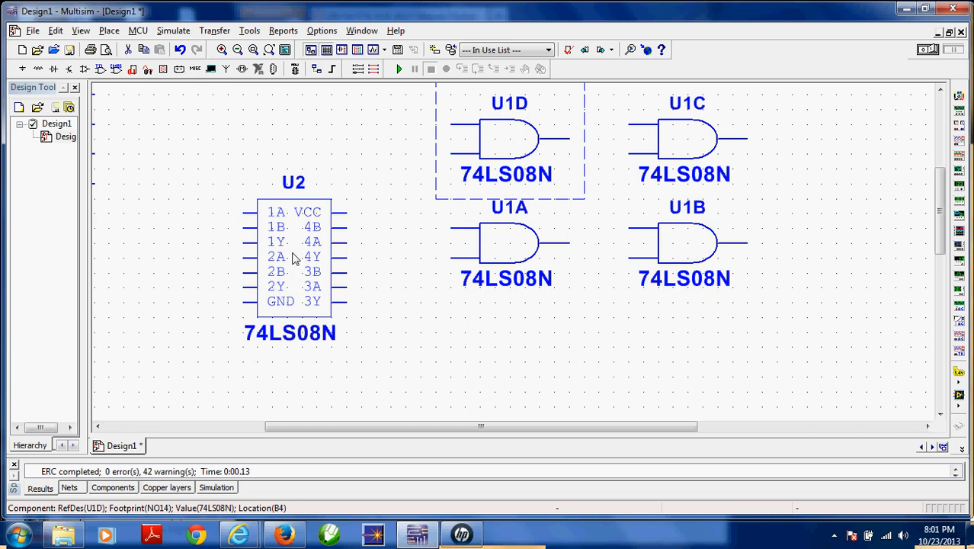
# - Rotate the 74LS08N chip U2 by 90° counter clockwise and move it farther away from the AND gates
pyautogui.click(296, 260)
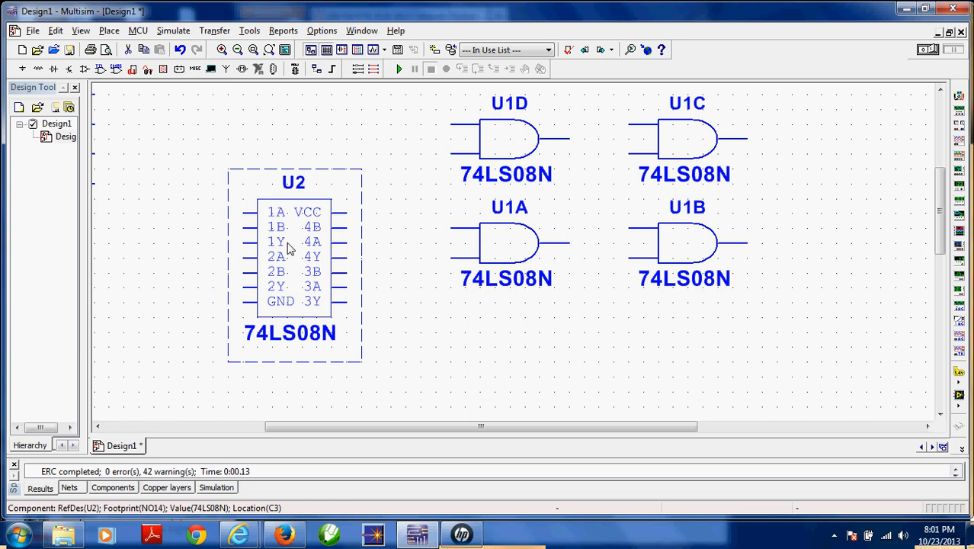
pyautogui.rightClick(289, 245)
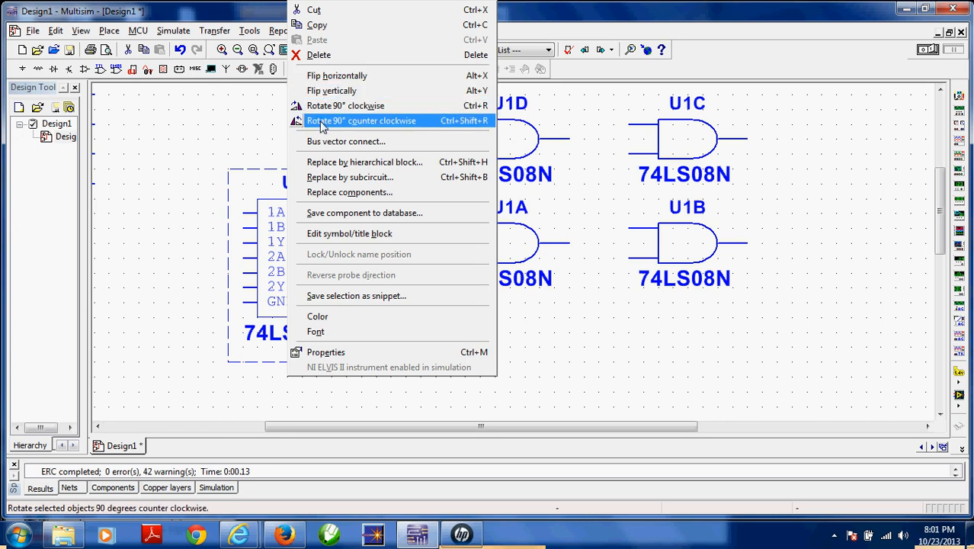
pyautogui.click(323, 122)
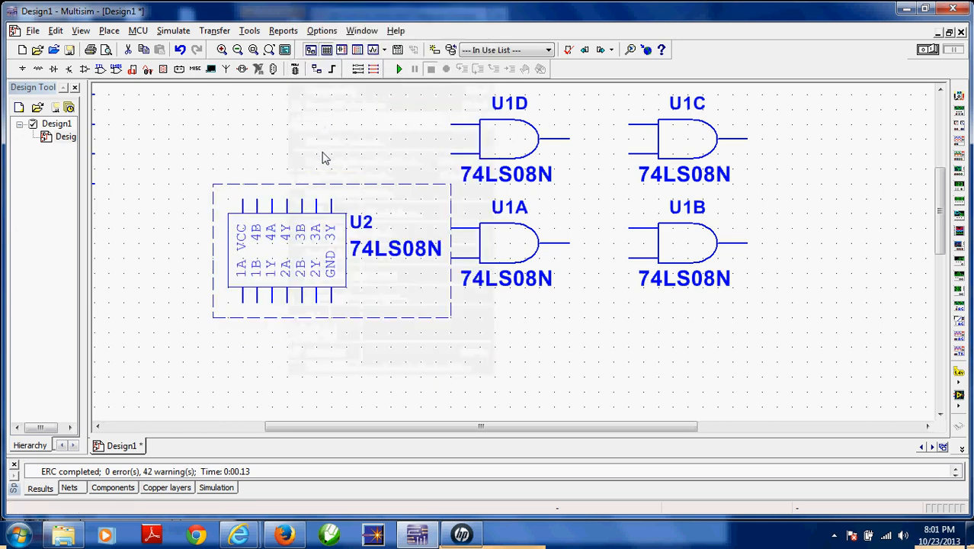
pyautogui.moveTo(307, 254); pyautogui.dragTo(235, 233)
pyautogui.click(251, 337)
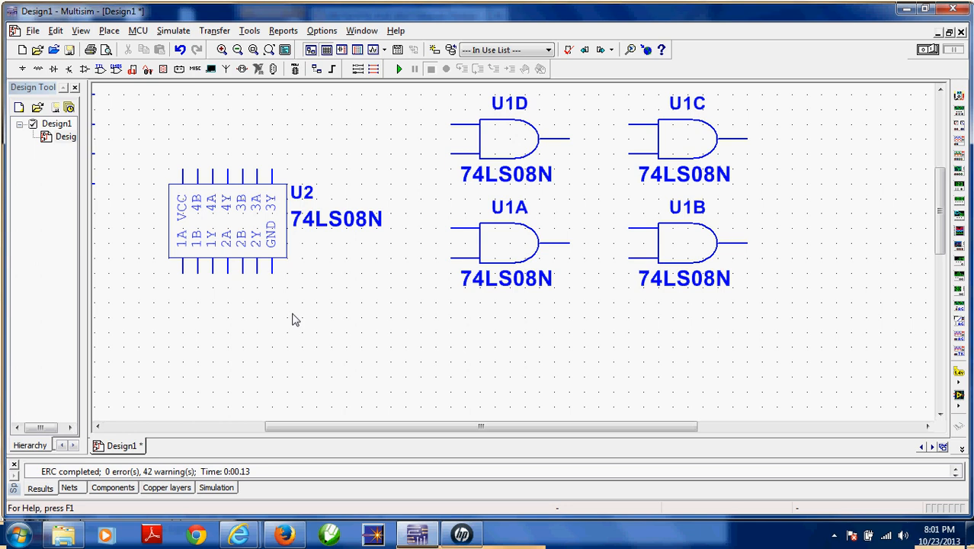
# - Place a digital ground (DGND) from the power sources directly below the GND pin of U2, accepting the virtual connection
pyautogui.click(22, 69)
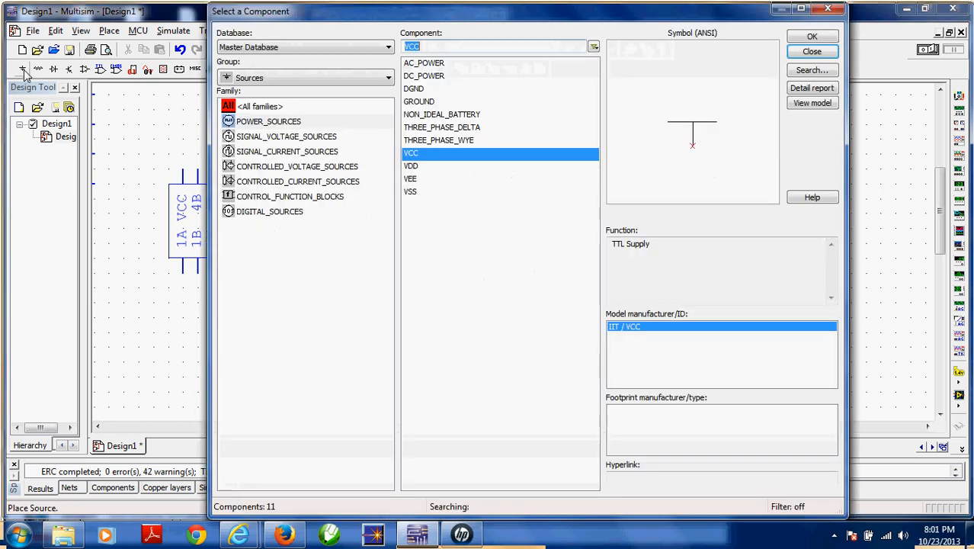
pyautogui.click(420, 102)
pyautogui.doubleClick(422, 100)
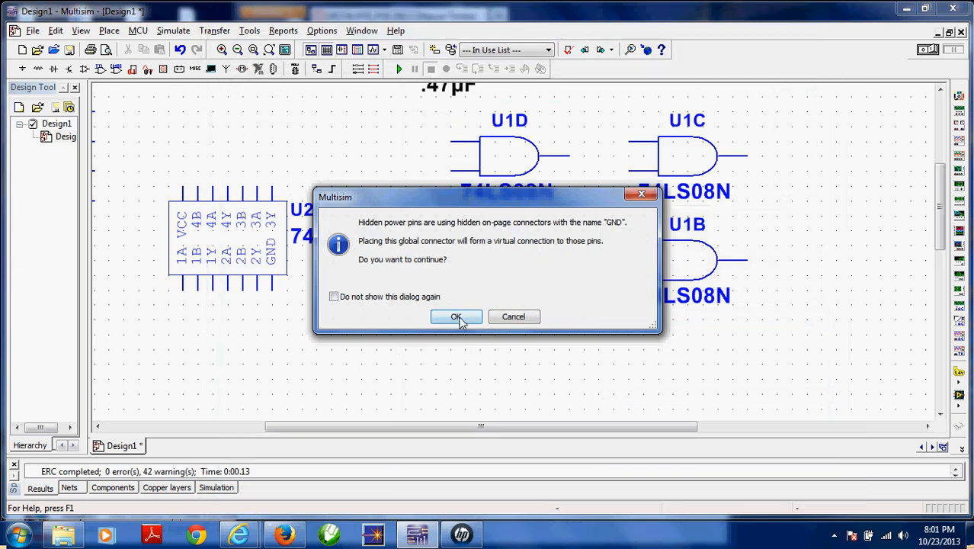
pyautogui.click(456, 317)
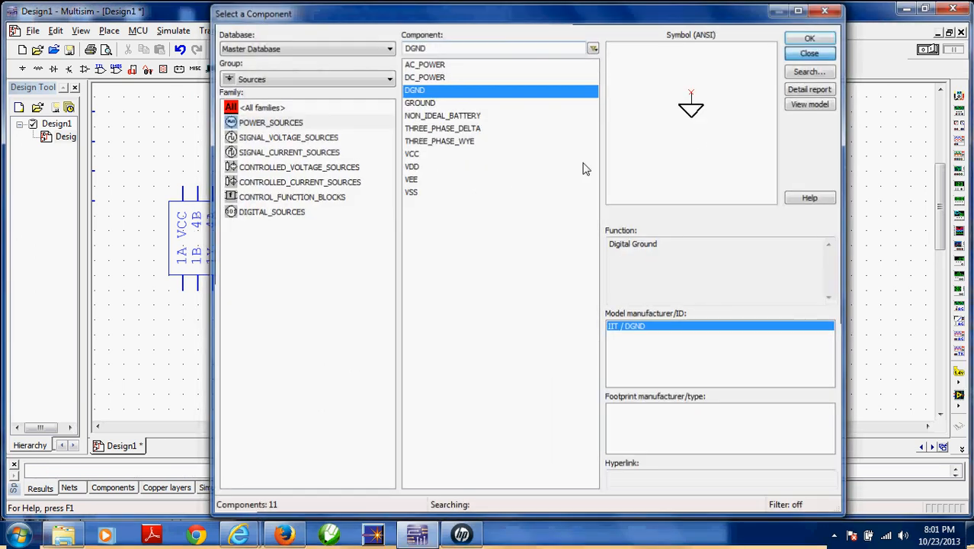
pyautogui.click(797, 55)
pyautogui.moveTo(432, 134); pyautogui.dragTo(276, 346)
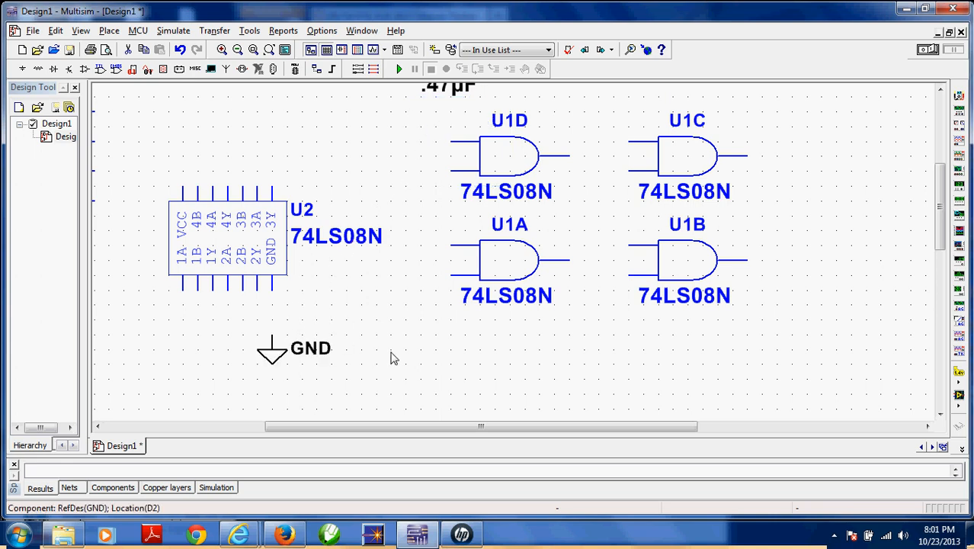
# - Place a VCC power source directly above the VCC pin of U2, accept the virtual connection and close the component browser
pyautogui.click(22, 69)
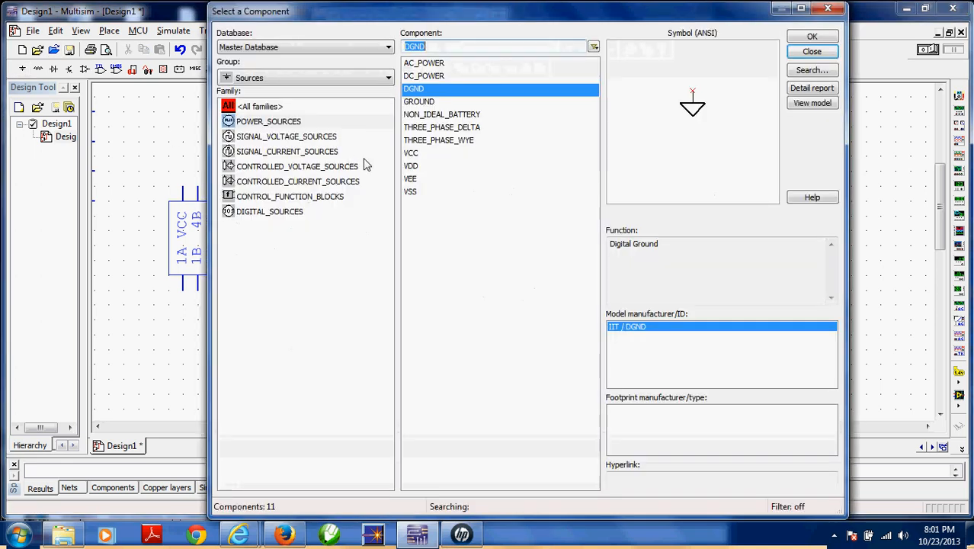
pyautogui.doubleClick(411, 152)
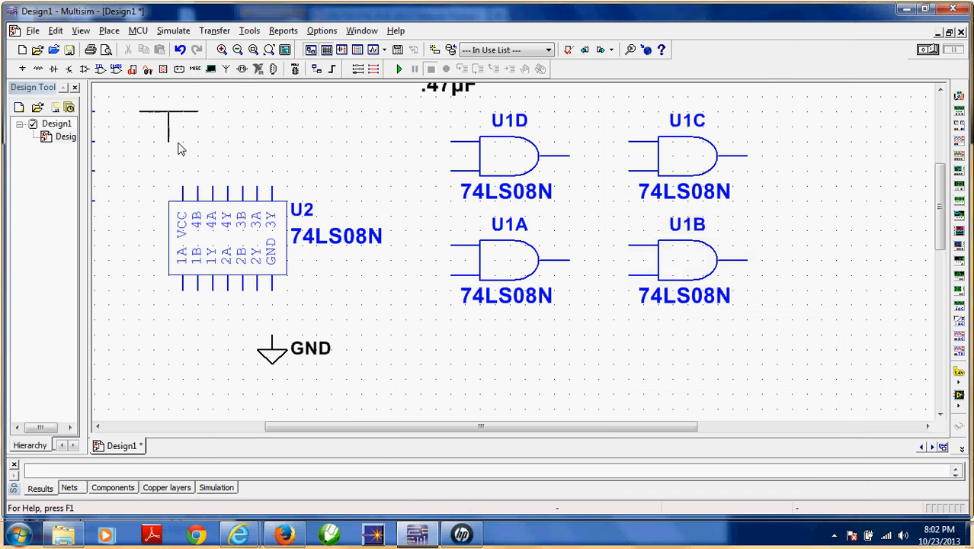
pyautogui.click(183, 134)
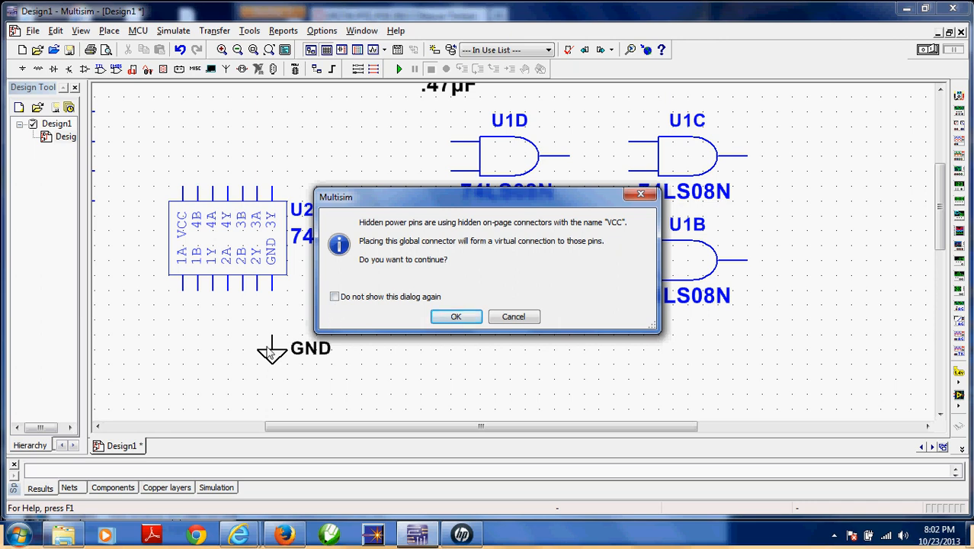
pyautogui.click(455, 318)
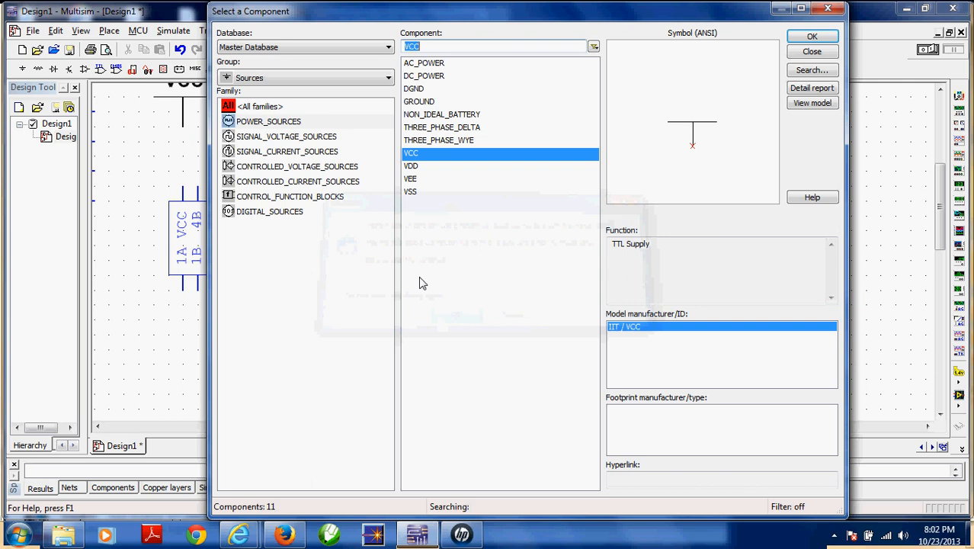
pyautogui.click(802, 51)
# - Wire the ground symbol to the GND pin of U2 and the VCC source to its VCC pin
pyautogui.click(270, 336)
pyautogui.click(271, 290)
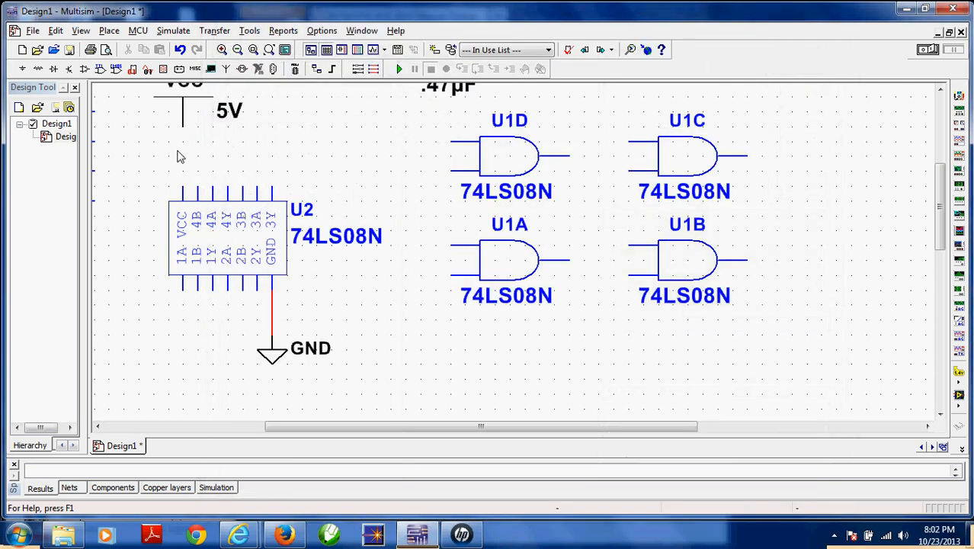
pyautogui.click(181, 125)
pyautogui.click(183, 188)
pyautogui.click(271, 315)
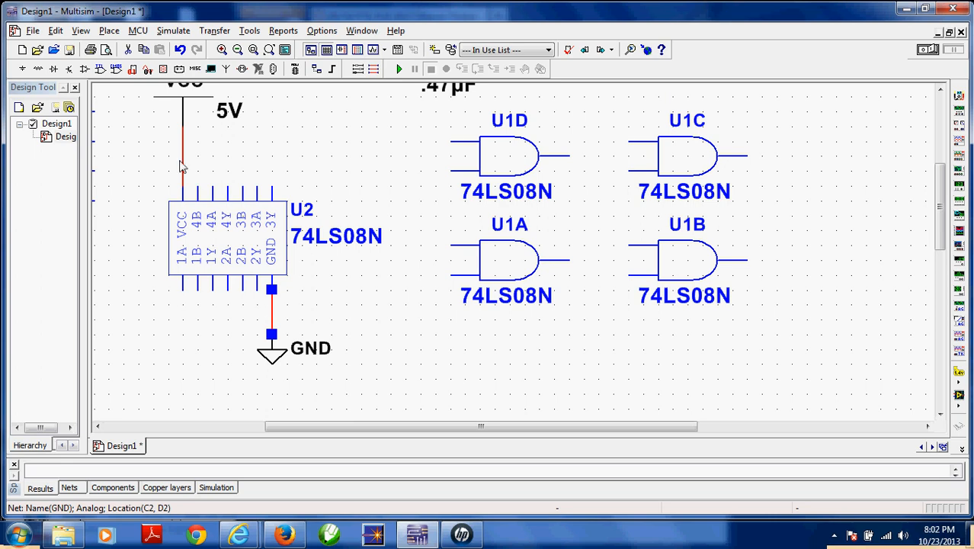
pyautogui.click(290, 311)
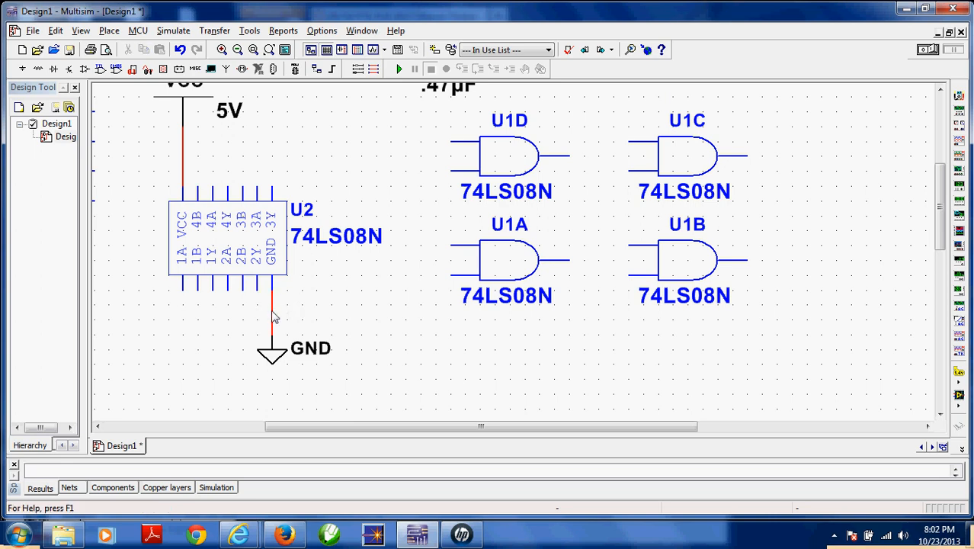
# - Change the net color of the ground wire below U2 to black
pyautogui.click(272, 313)
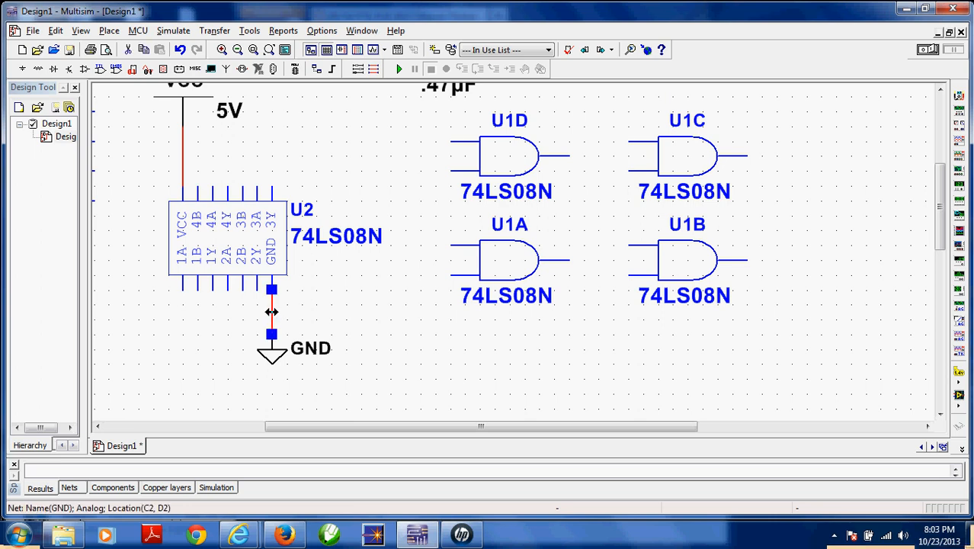
pyautogui.rightClick(271, 313)
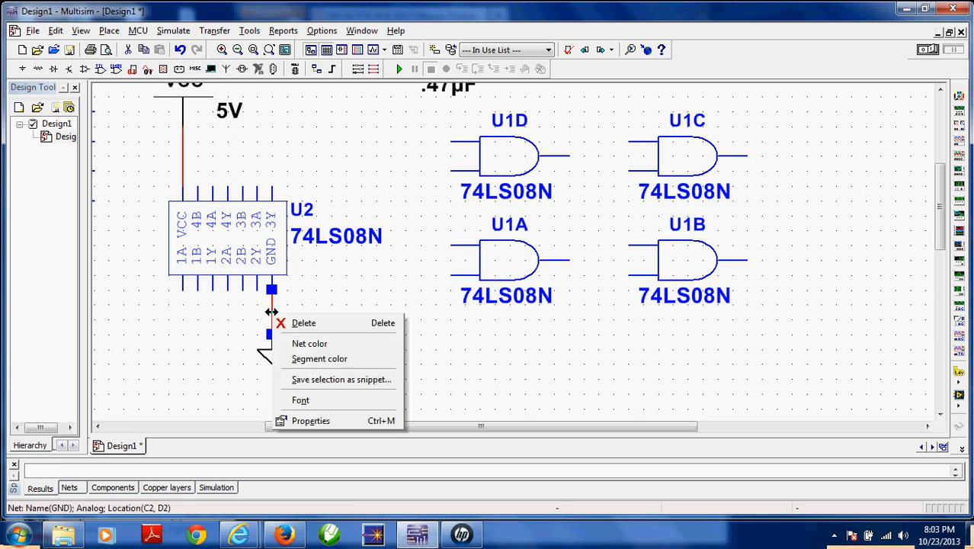
pyautogui.click(314, 348)
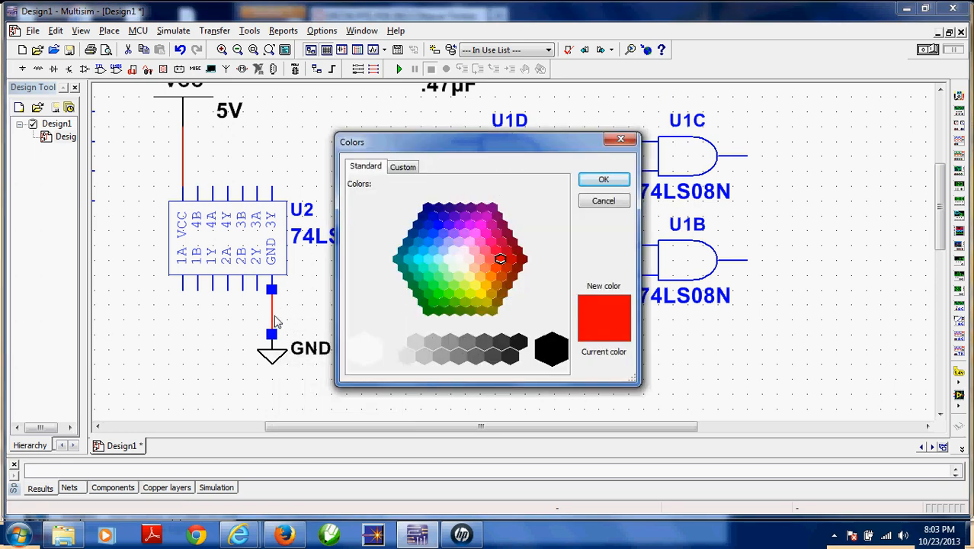
pyautogui.click(549, 351)
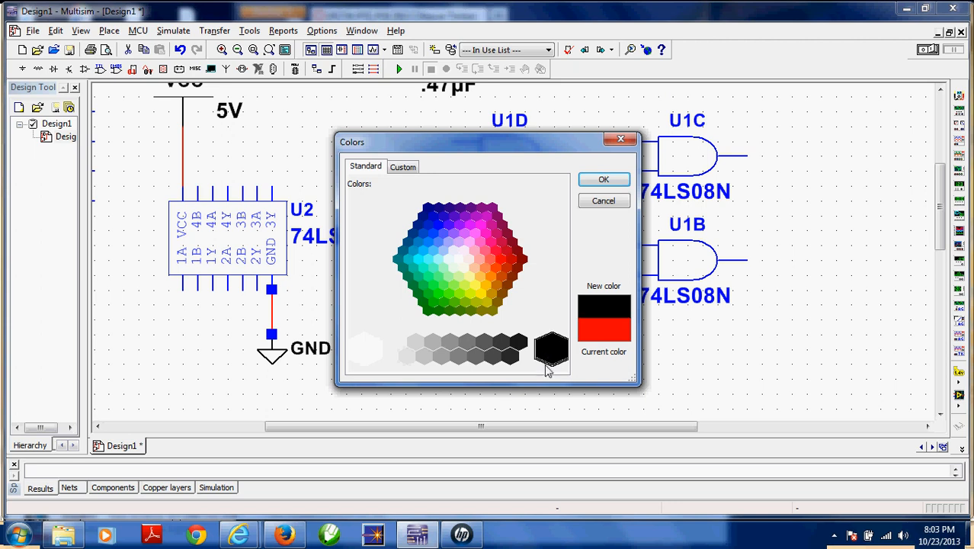
pyautogui.click(606, 180)
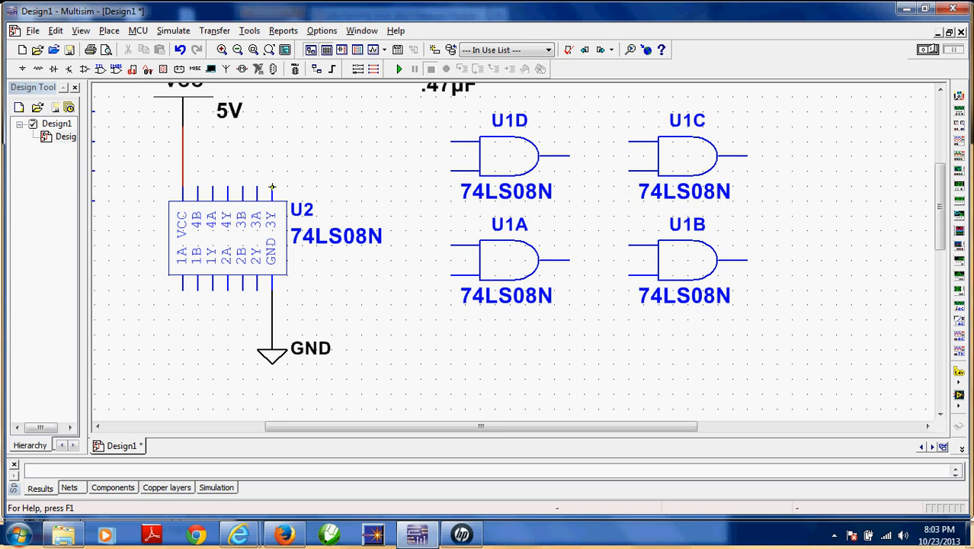
# - Wire pin 3Y of U2 to the lower input of gate U1D and set that net's color to blue
pyautogui.click(451, 172)
pyautogui.click(337, 173)
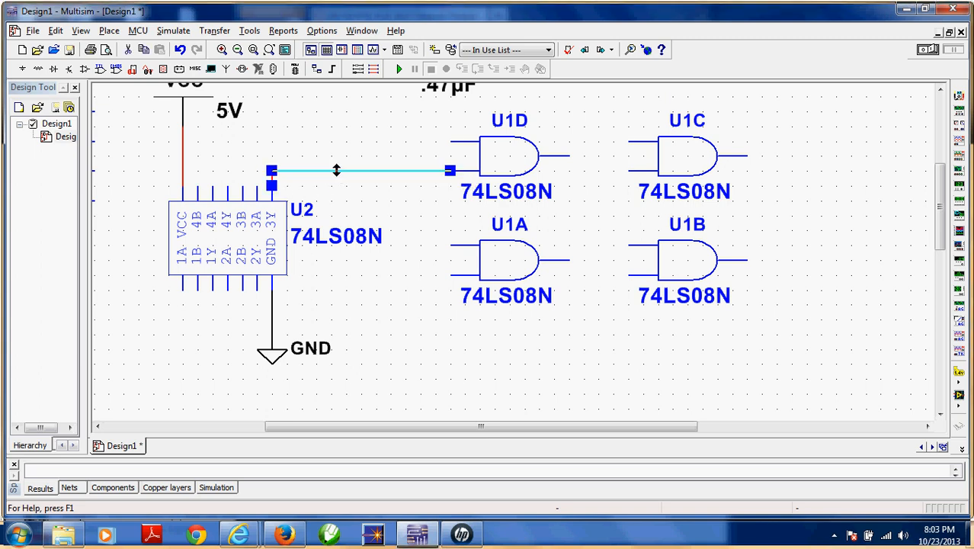
pyautogui.rightClick(338, 173)
pyautogui.click(365, 201)
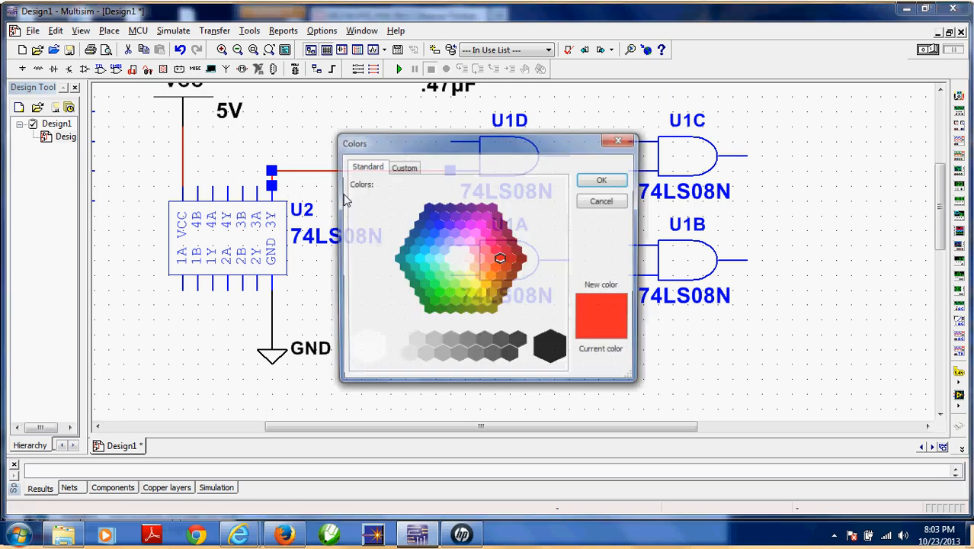
pyautogui.click(440, 224)
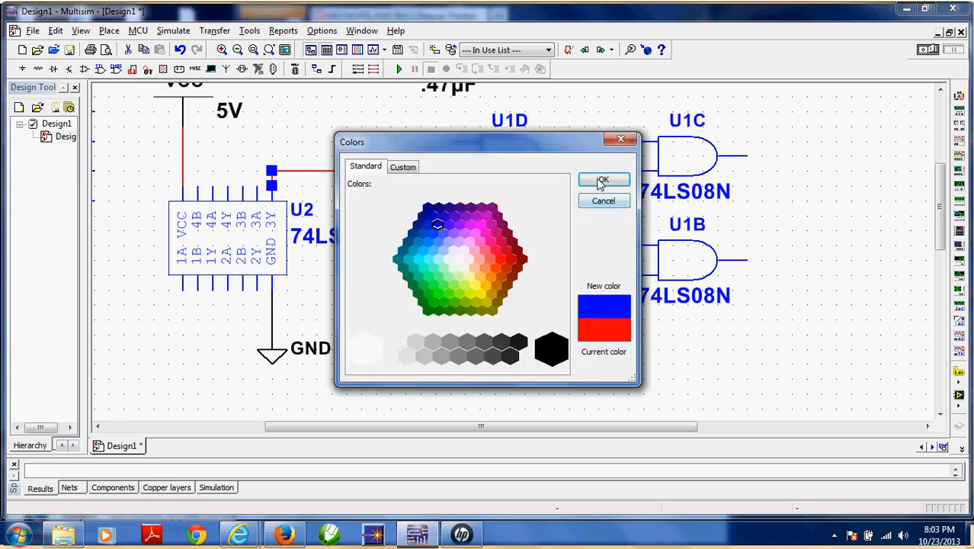
pyautogui.click(586, 183)
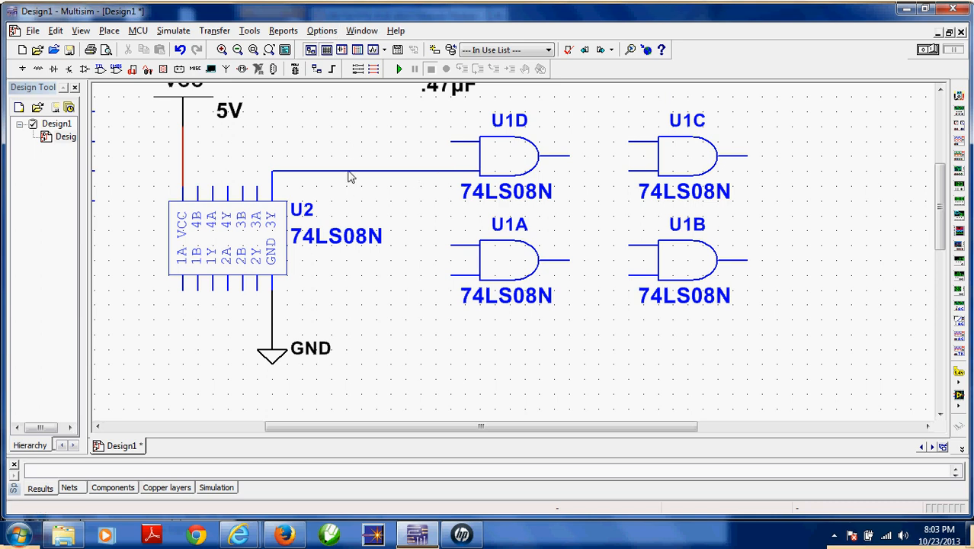
# - Set the sheet's wire width to 2 in the sheet properties and apply it to the schematic
pyautogui.click(315, 32)
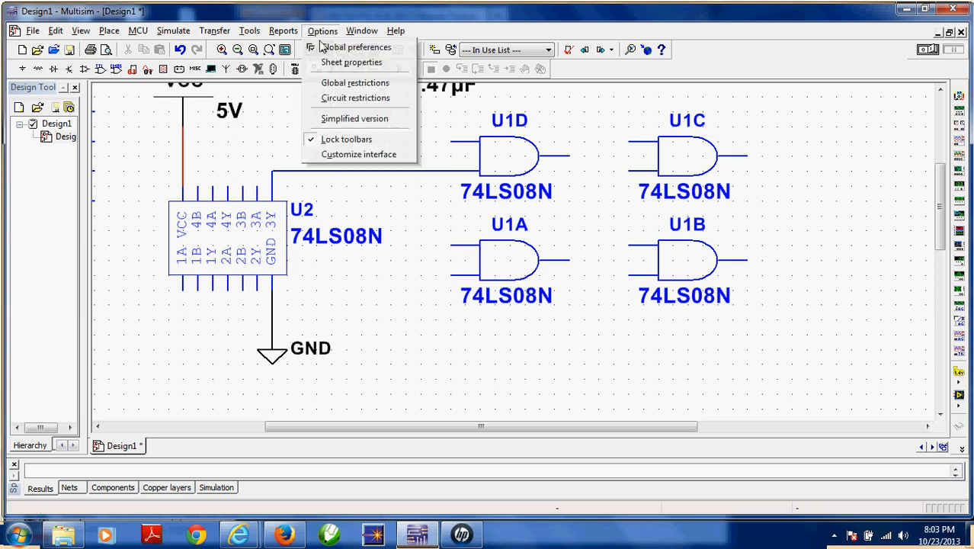
pyautogui.click(328, 62)
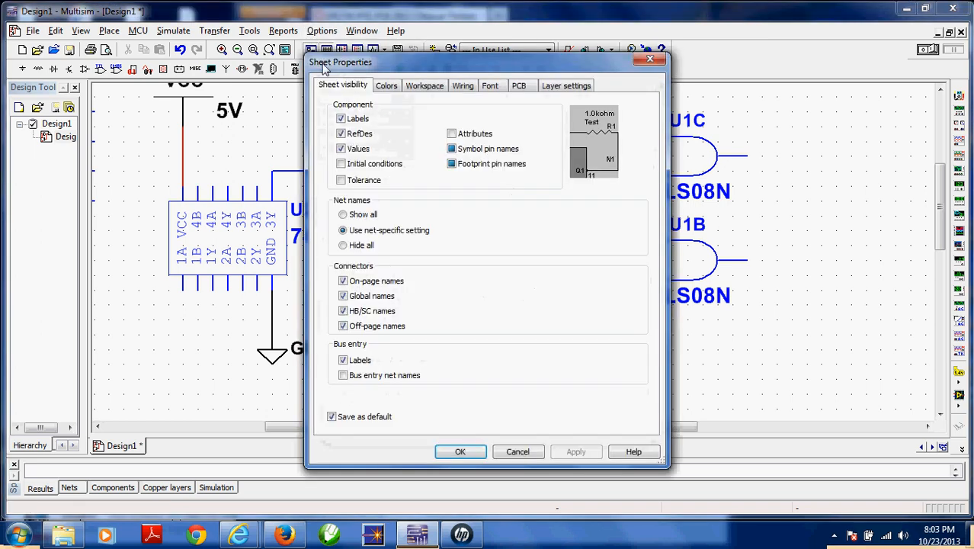
pyautogui.click(462, 87)
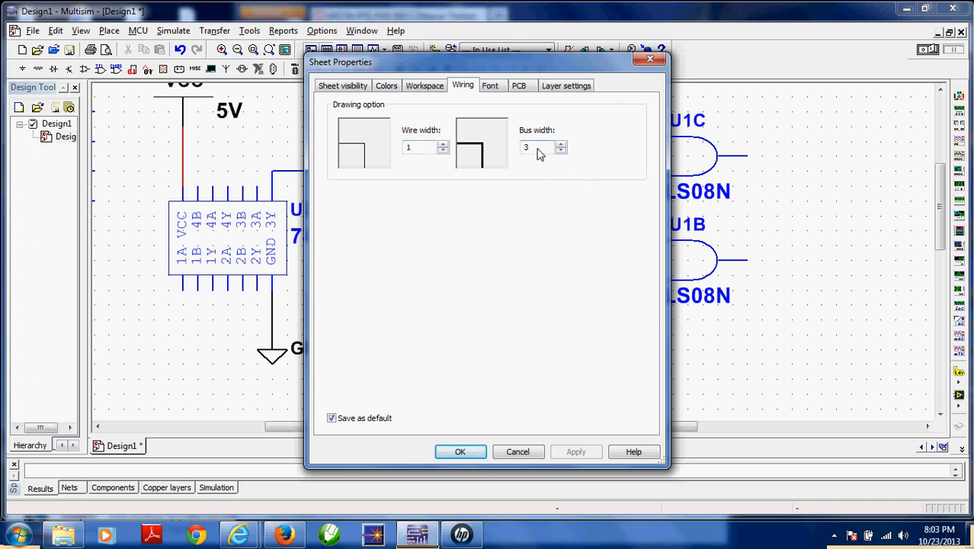
pyautogui.click(443, 145)
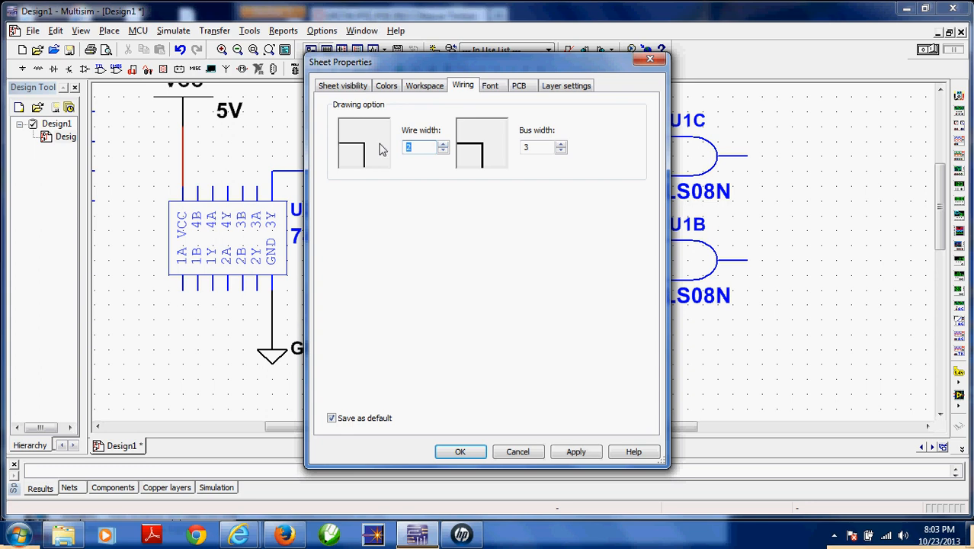
pyautogui.click(573, 452)
pyautogui.click(461, 451)
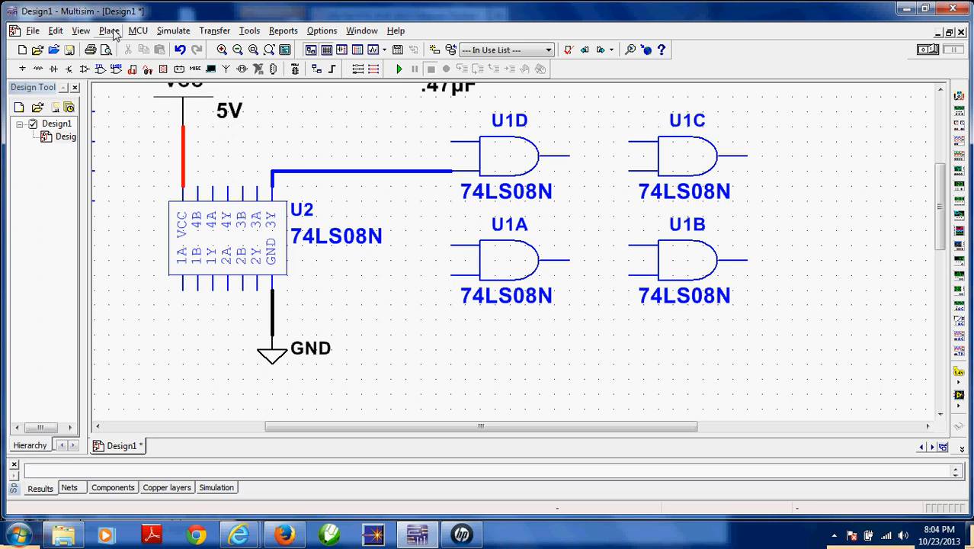
# - Browse the Mixed component group, comparing 555_VIRTUAL in the MIXED_VIRTUAL family with LM555CN in the TIMER family
pyautogui.click(109, 32)
pyautogui.click(120, 47)
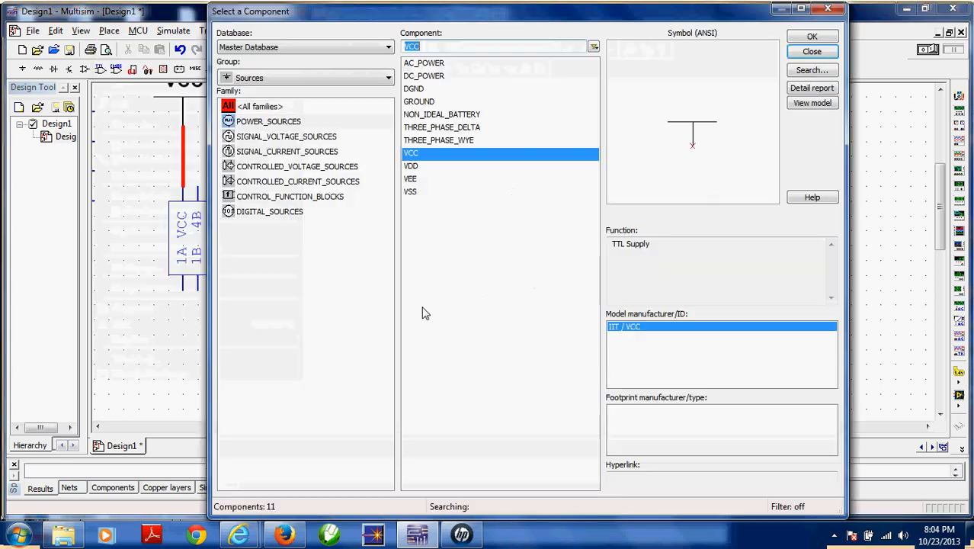
pyautogui.click(279, 80)
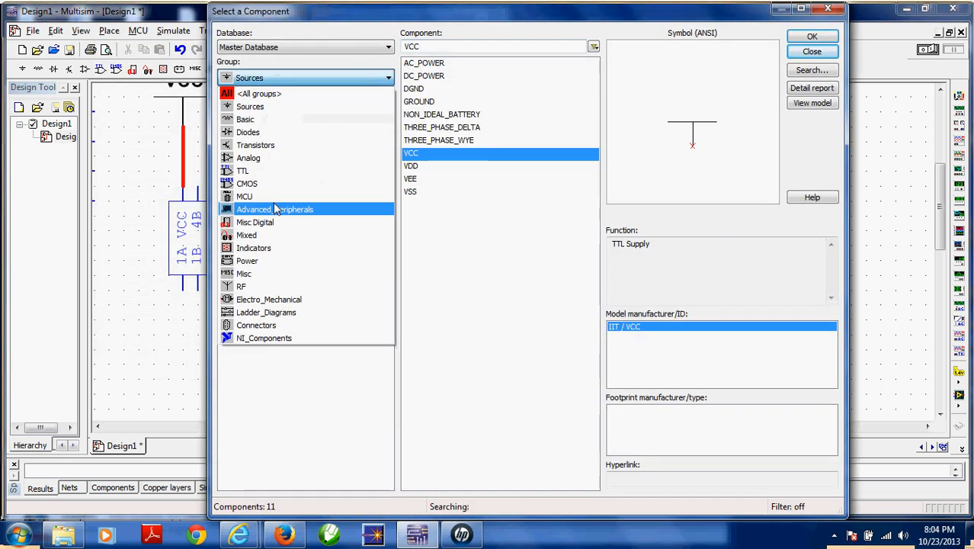
pyautogui.click(242, 237)
pyautogui.click(244, 153)
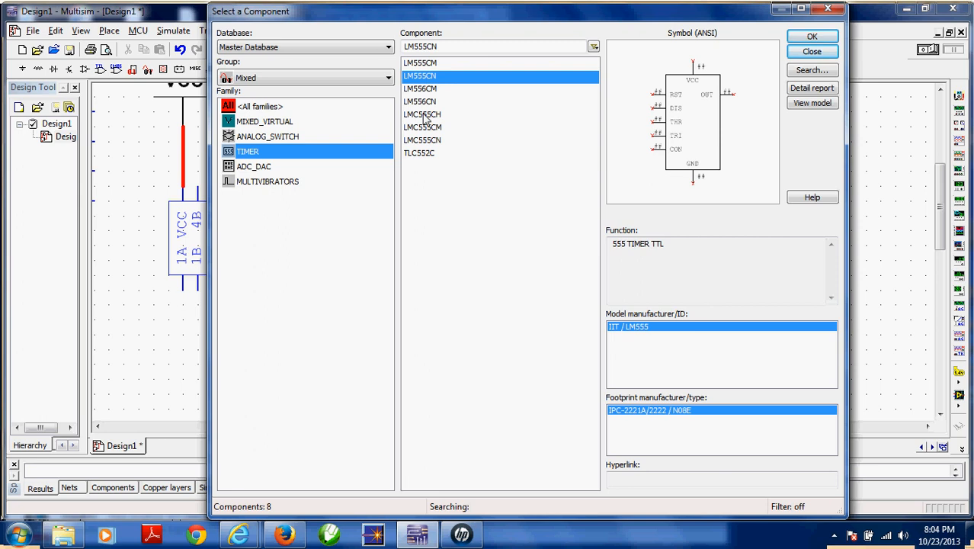
pyautogui.click(245, 124)
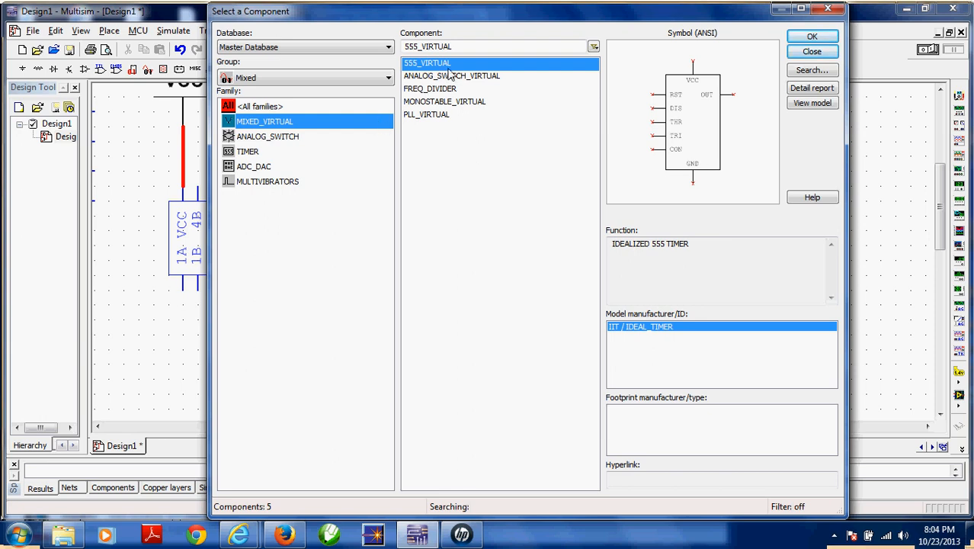
pyautogui.click(250, 152)
pyautogui.click(421, 77)
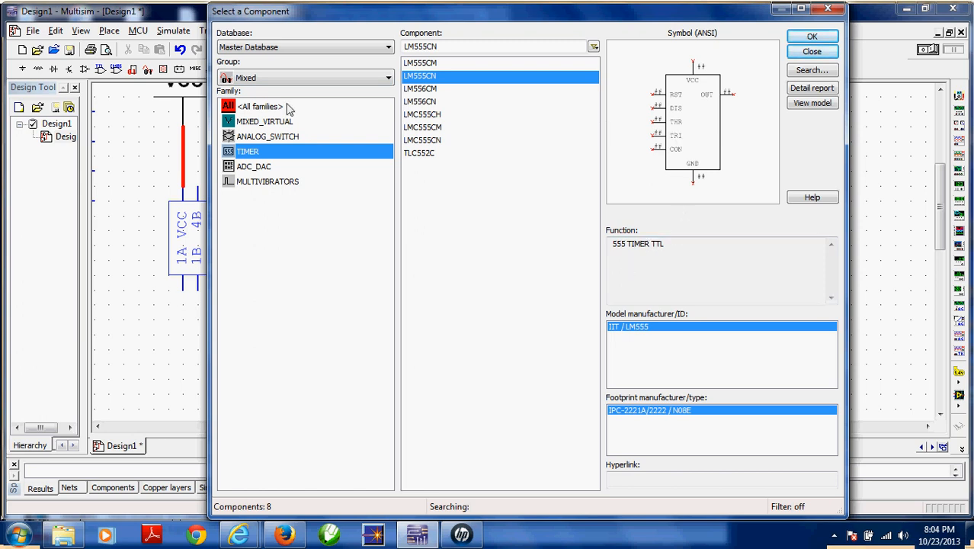
# - Examine the voltmeter, ammeter and probe families of the Indicators group, previewing the blue, green and orange digital probes
pyautogui.click(288, 79)
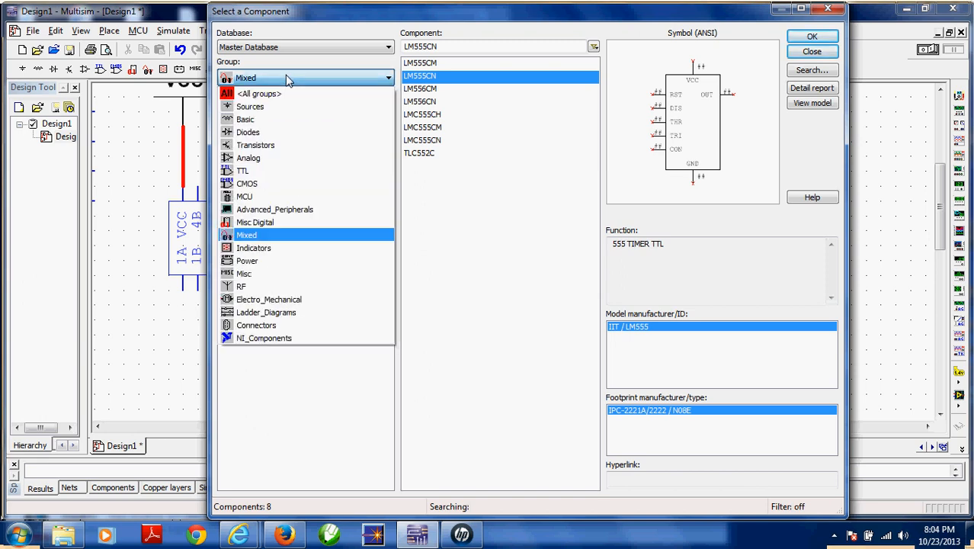
pyautogui.click(248, 254)
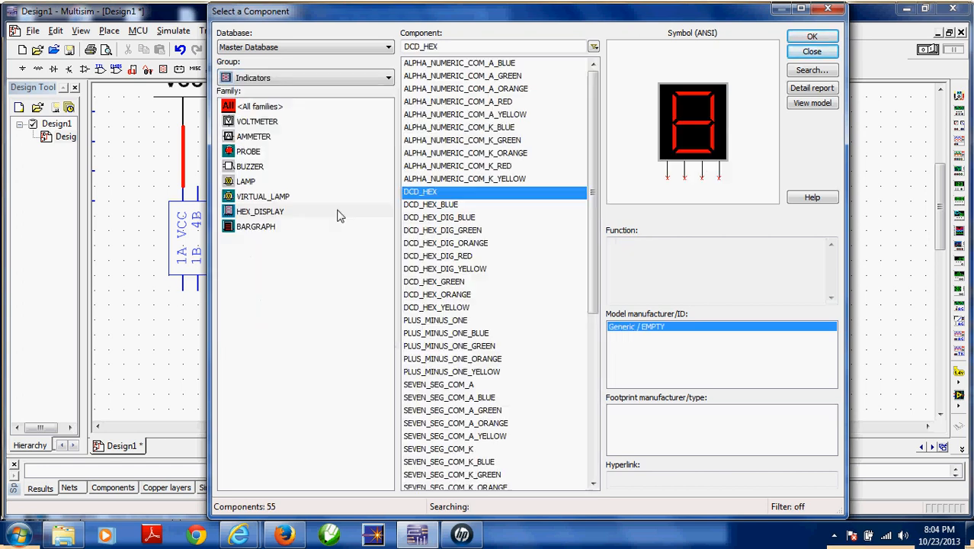
pyautogui.click(264, 123)
pyautogui.click(265, 137)
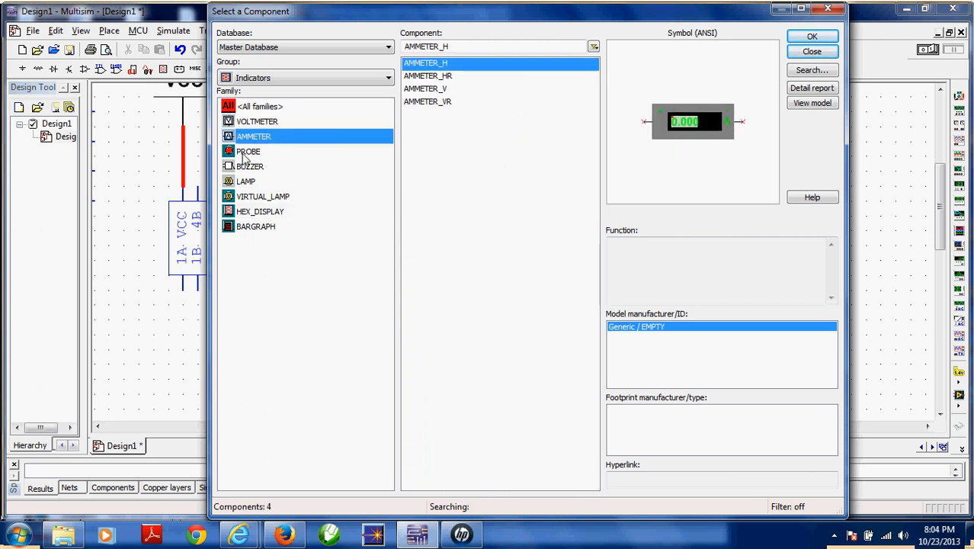
pyautogui.click(245, 152)
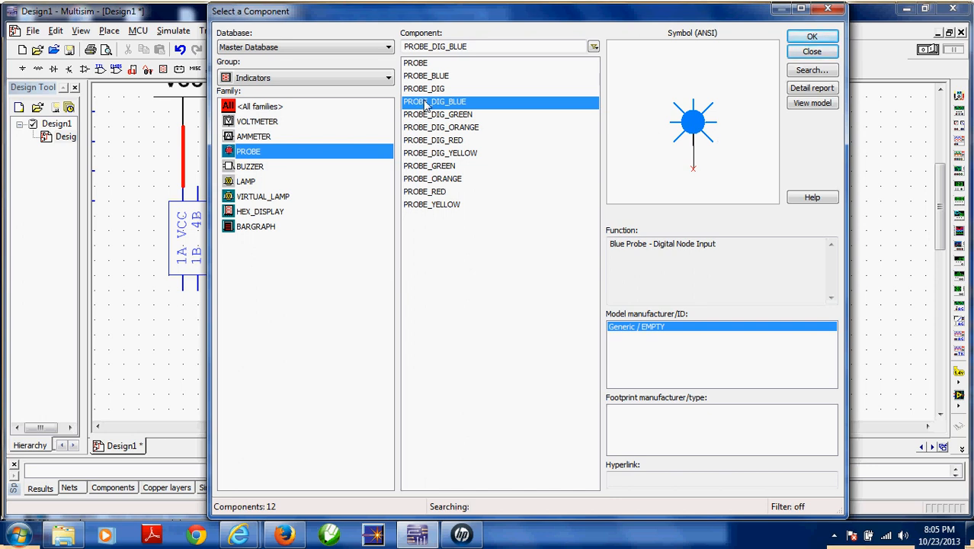
pyautogui.click(481, 112)
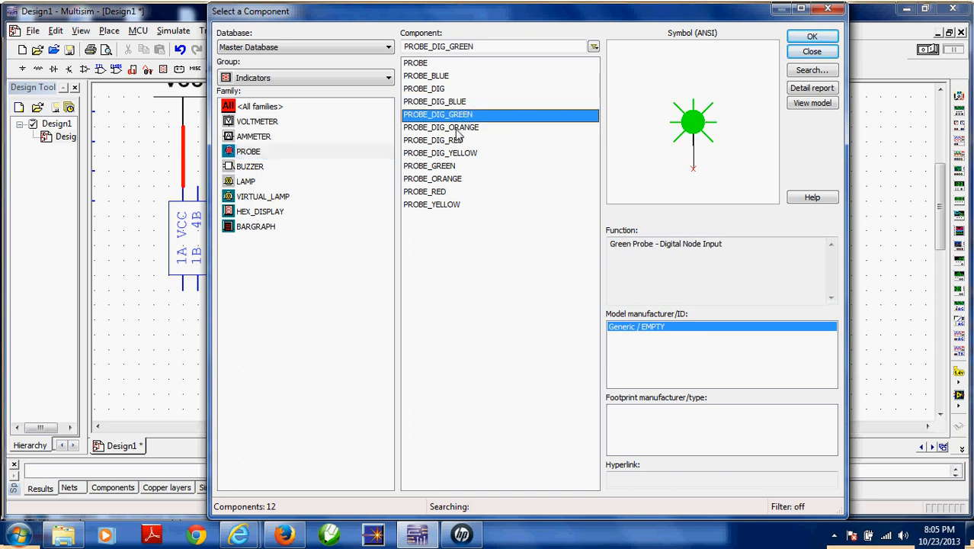
pyautogui.click(466, 128)
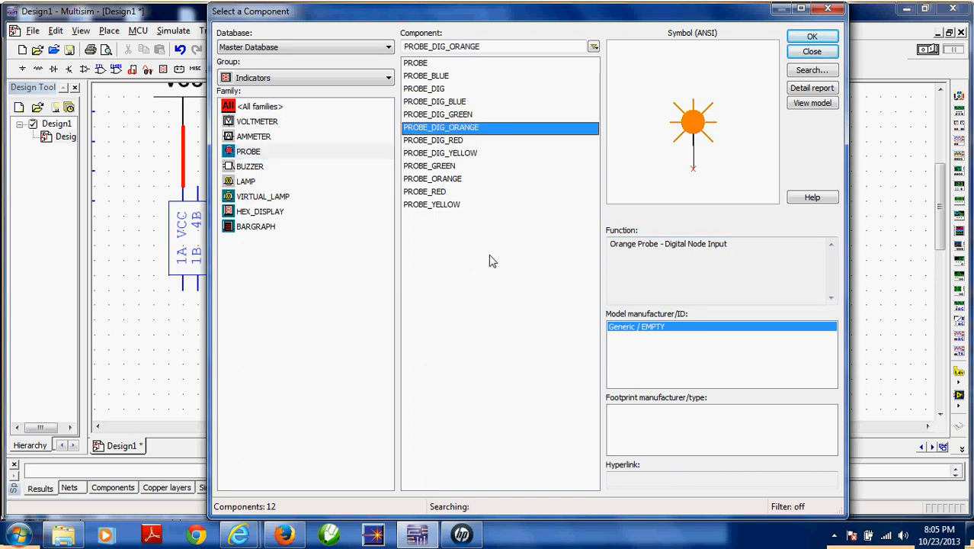
# - Examine the buzzer and lamp families of the Indicators group, previewing the SONALERT buzzer and the 4V_0.5W and 5V_1W lamps
pyautogui.click(258, 168)
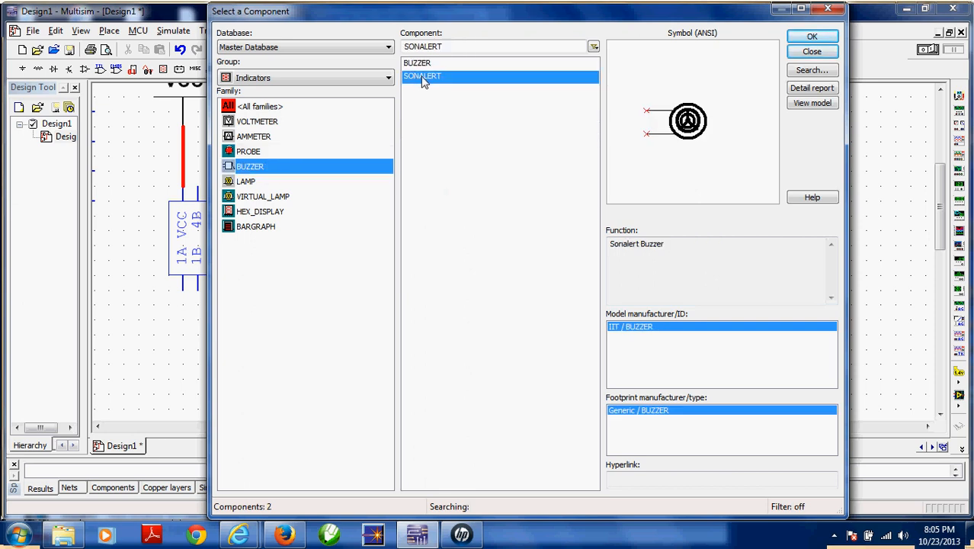
pyautogui.click(247, 189)
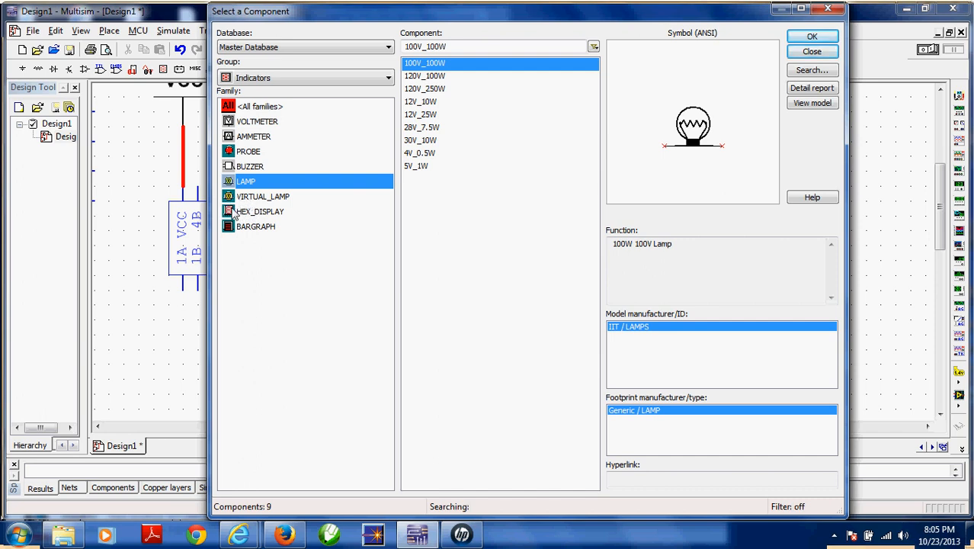
pyautogui.click(425, 168)
pyautogui.click(432, 155)
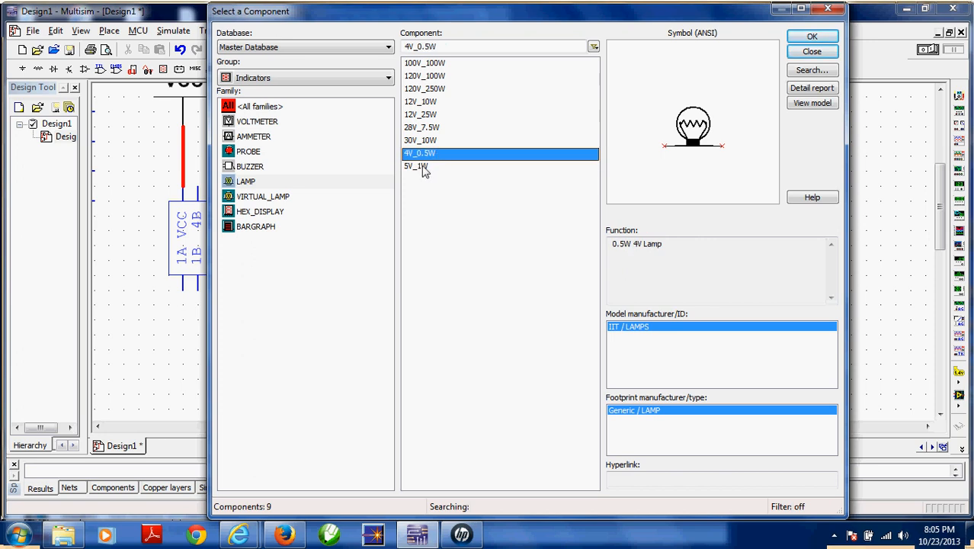
pyautogui.click(414, 171)
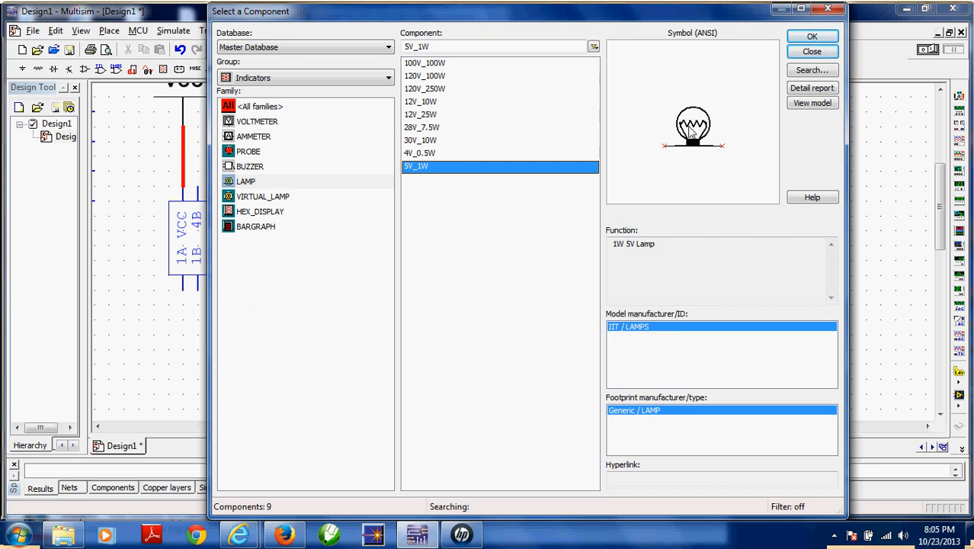
# - Preview SEVEN_SEG_COM_K and SEVEN_SEG_COM_A in the HEX_DISPLAY family and examine the forward voltage of the common-anode display
pyautogui.click(251, 213)
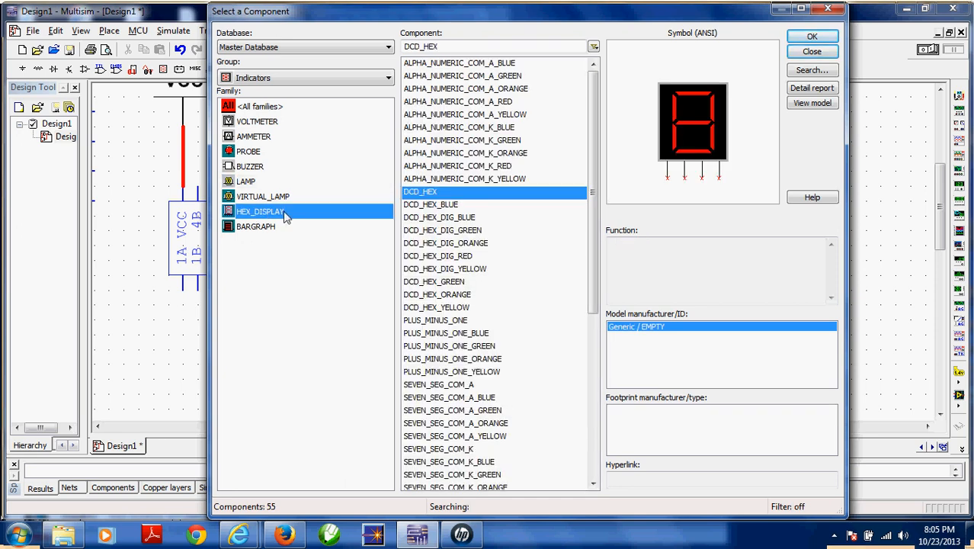
pyautogui.moveTo(593, 226); pyautogui.dragTo(595, 268)
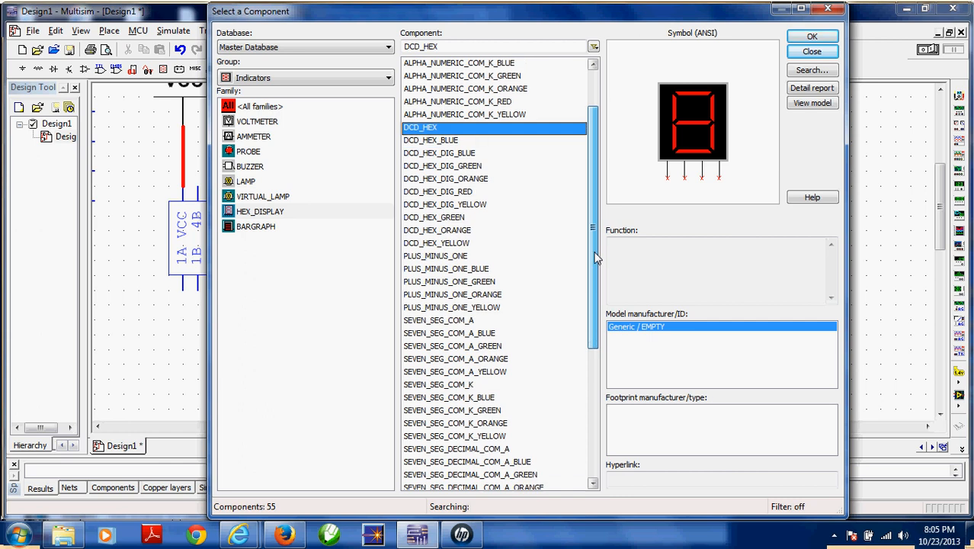
pyautogui.click(447, 389)
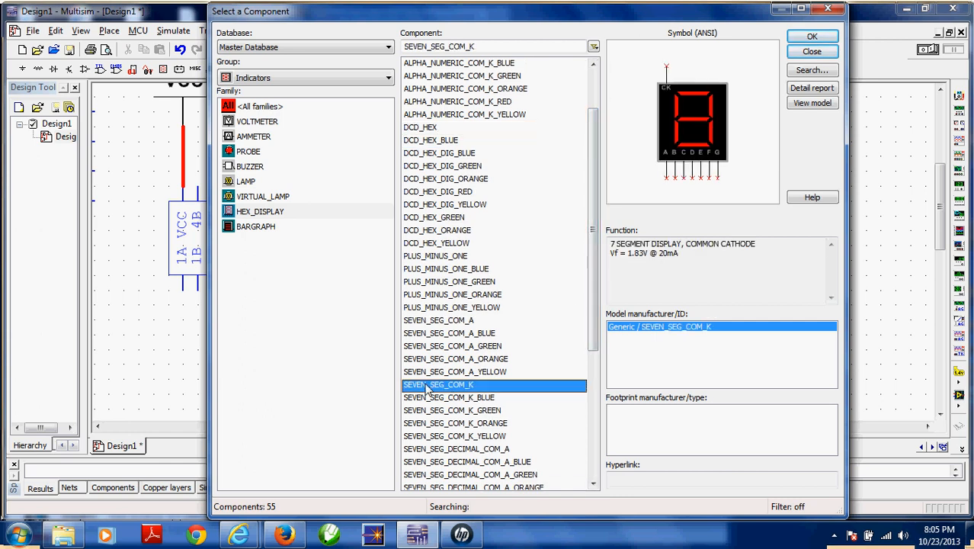
pyautogui.click(443, 324)
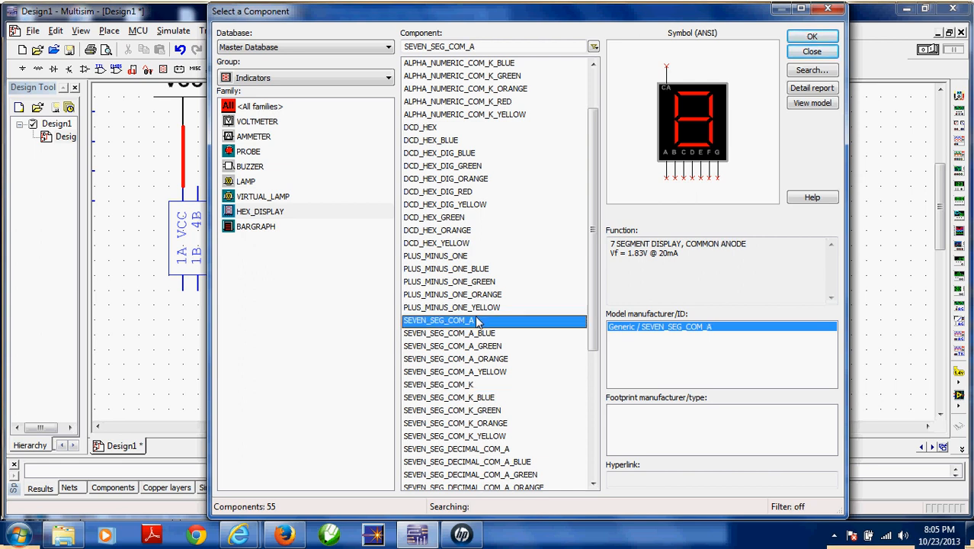
pyautogui.moveTo(629, 257); pyautogui.dragTo(648, 259)
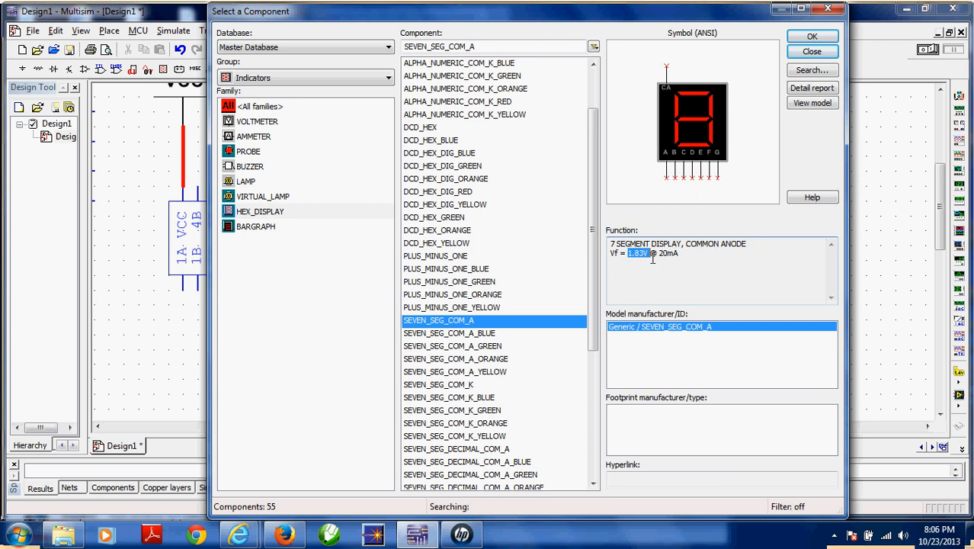
pyautogui.click(641, 265)
# - Compare the SEVEN_SEG_COM_A_BLUE, DCD_HEX and SEVEN_SEG_COM_A displays, check the group list and close the component browser
pyautogui.click(444, 337)
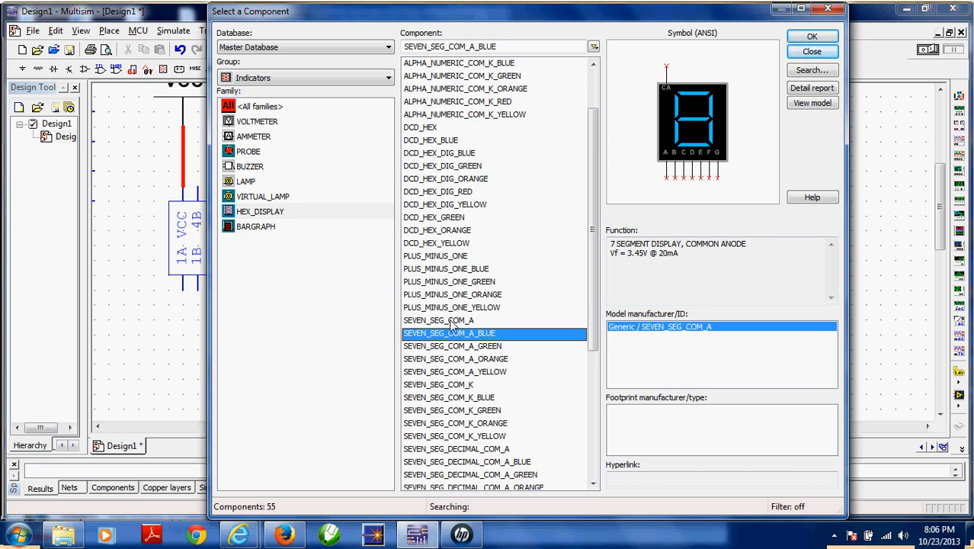
pyautogui.click(429, 132)
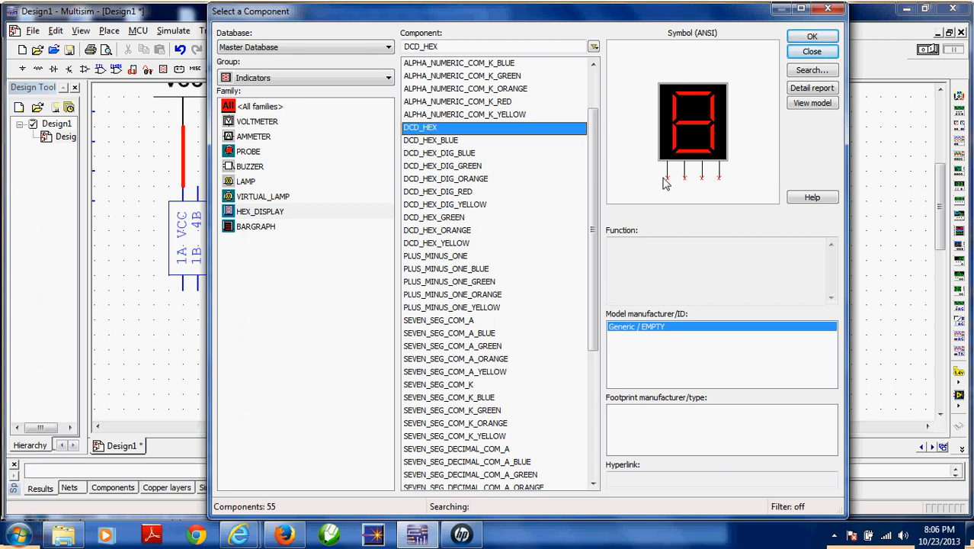
pyautogui.click(444, 325)
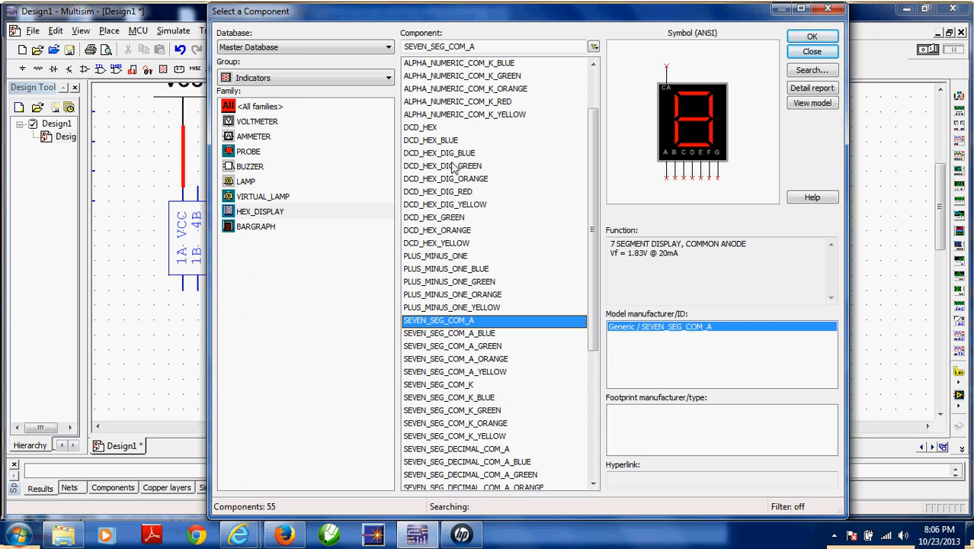
pyautogui.click(292, 79)
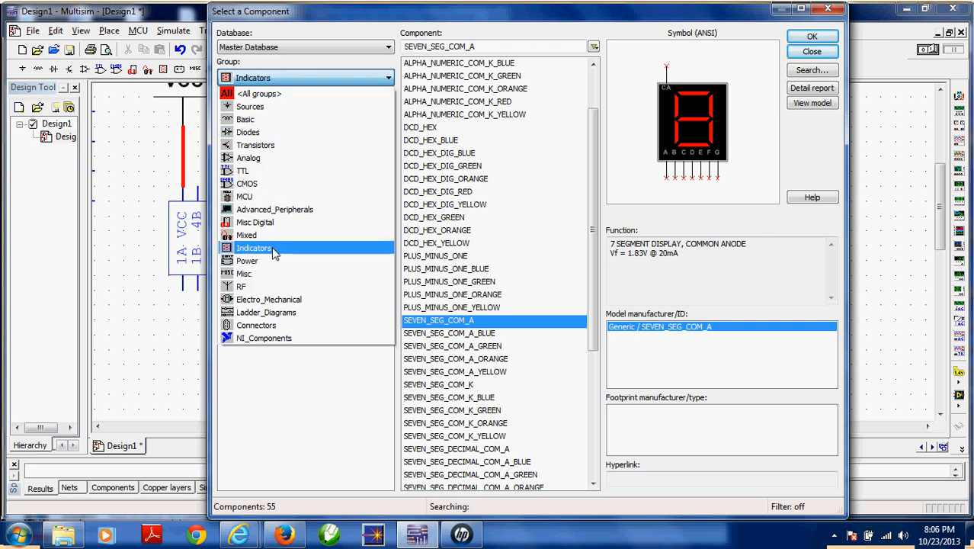
pyautogui.click(802, 59)
pyautogui.click(809, 53)
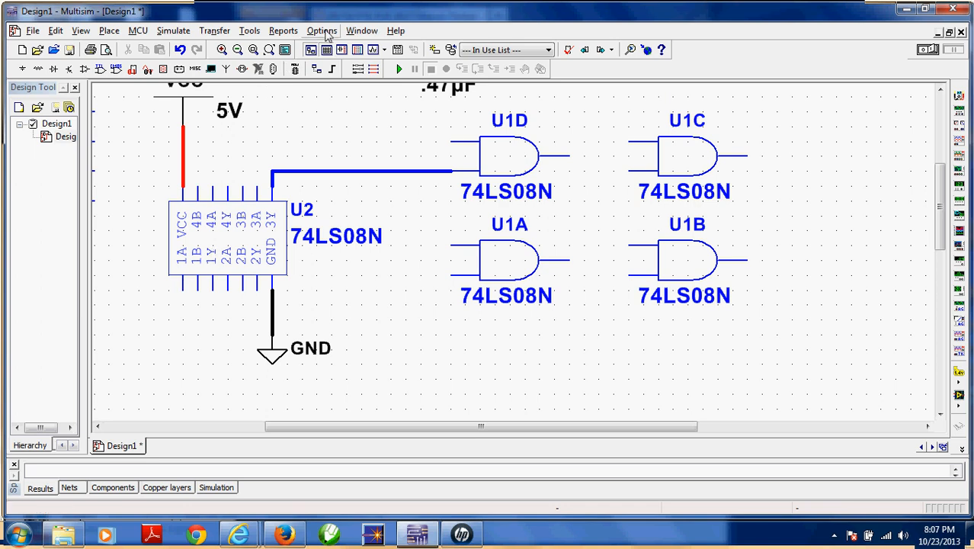
# - Turn on footprint pin names in the sheet visibility settings and apply the change to the schematic
pyautogui.click(324, 31)
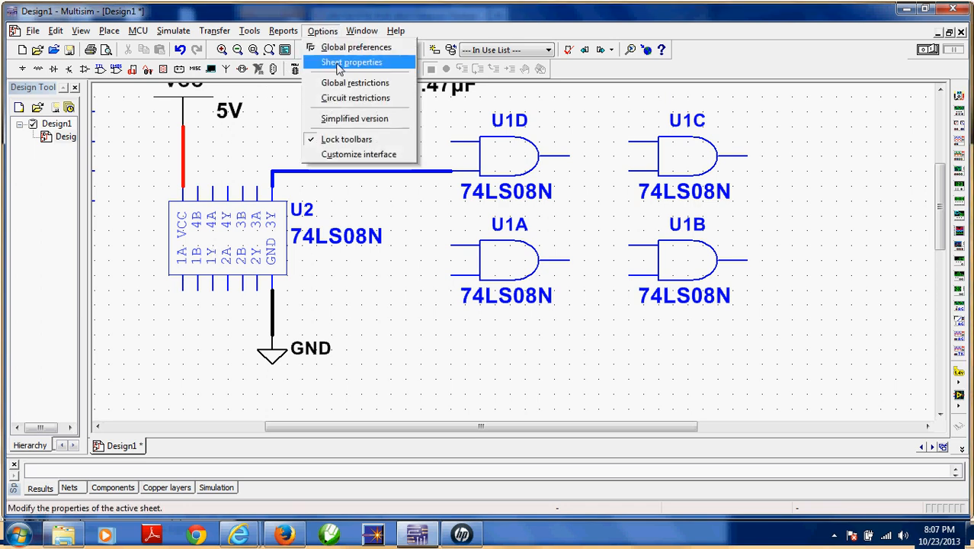
pyautogui.click(336, 63)
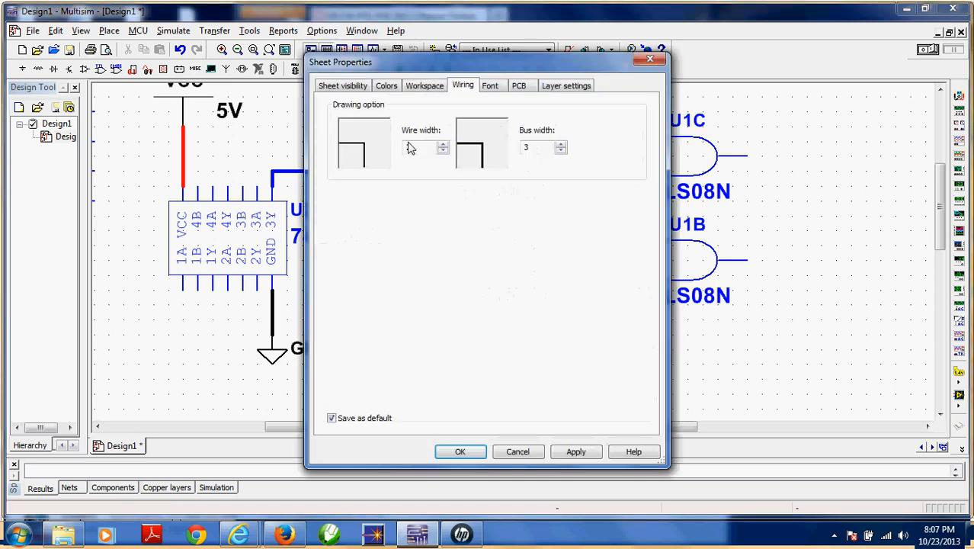
pyautogui.click(353, 89)
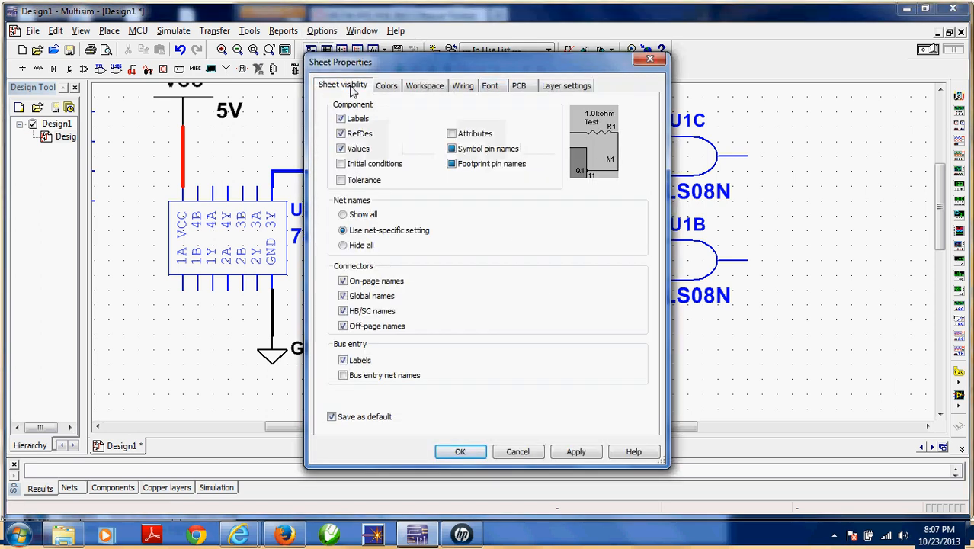
pyautogui.click(452, 164)
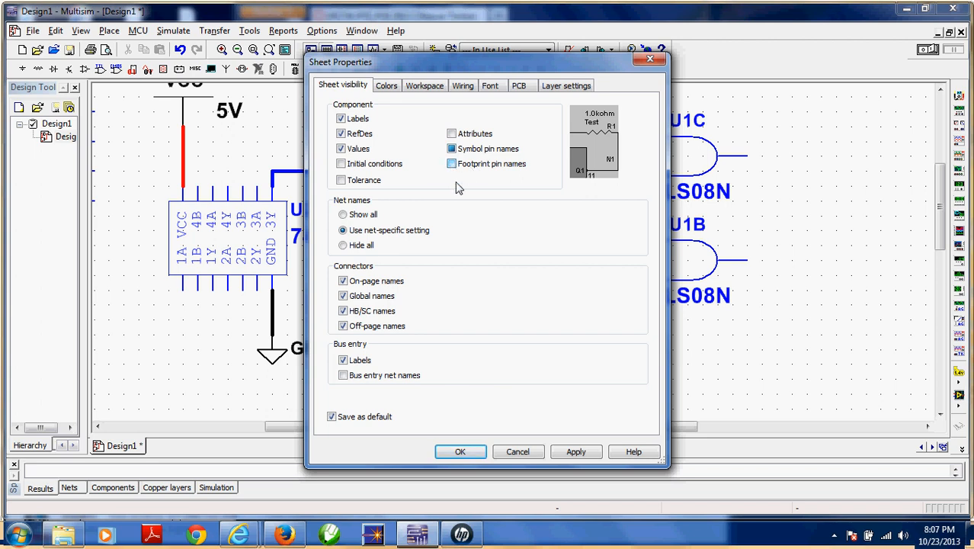
pyautogui.click(576, 452)
pyautogui.click(459, 452)
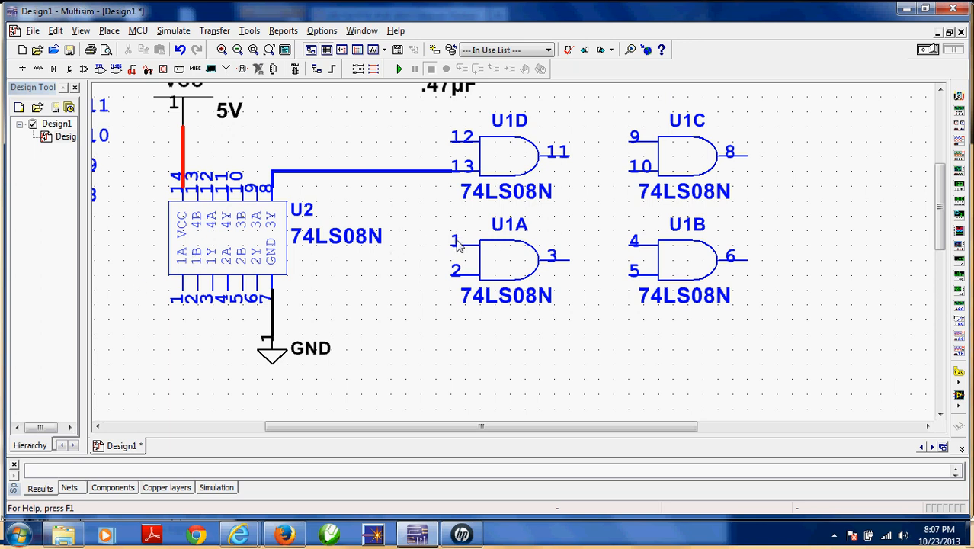
# - Review the color scheme, workspace and wiring settings in the sheet properties
pyautogui.click(322, 30)
pyautogui.click(350, 63)
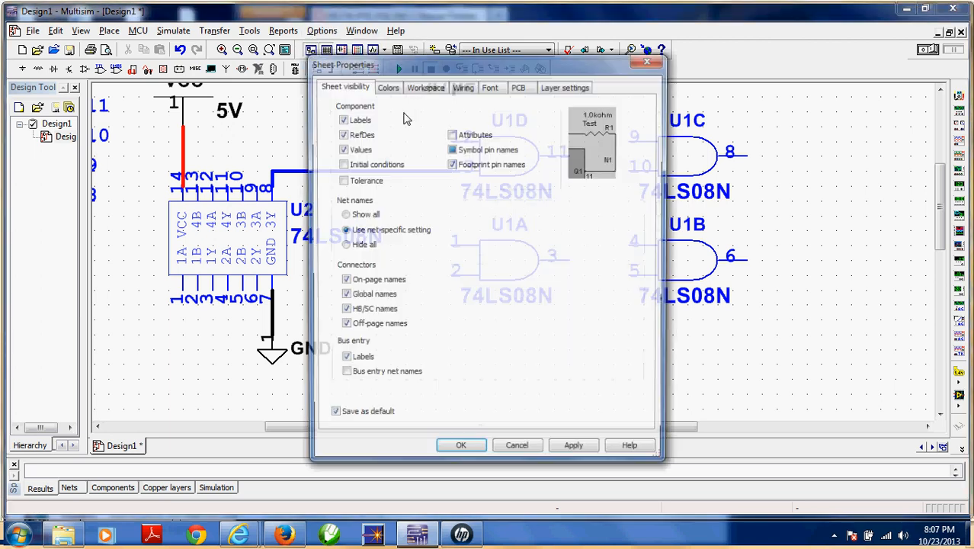
pyautogui.click(385, 87)
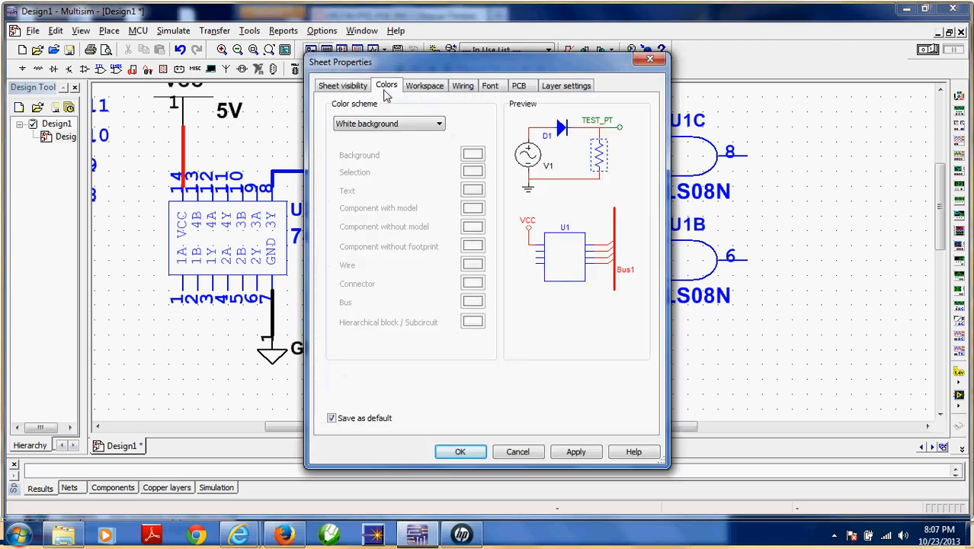
pyautogui.click(423, 87)
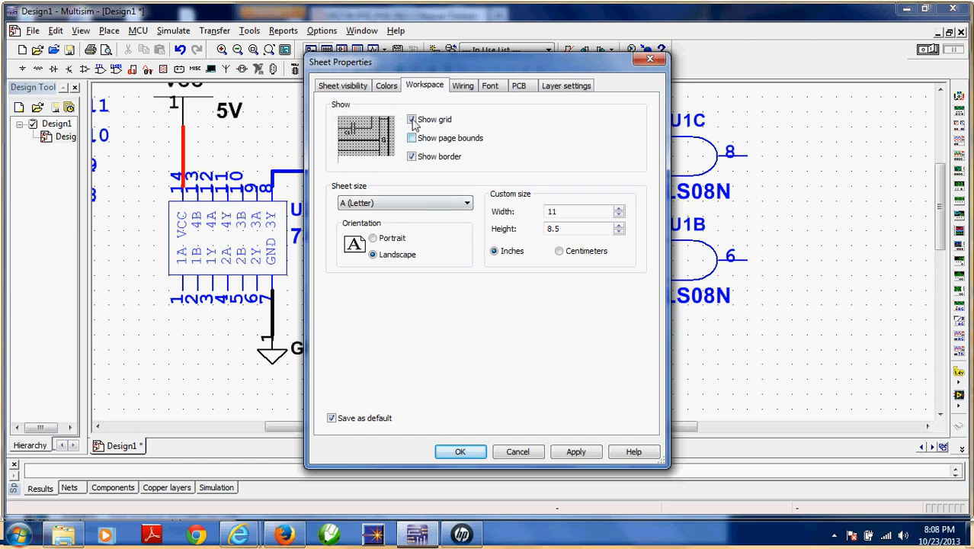
pyautogui.click(463, 89)
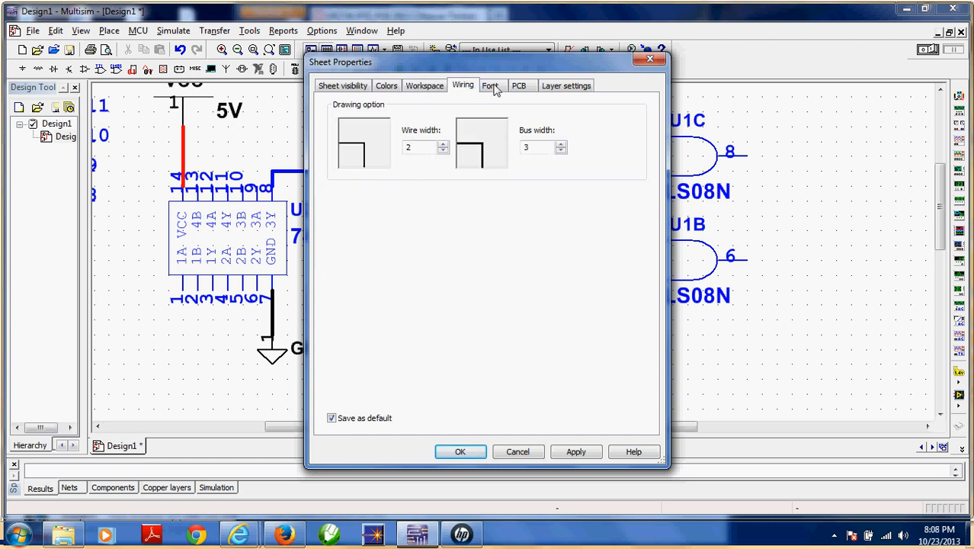
# - Set the font of the footprint pin names to Regular style, size 7, for the entire sheet
pyautogui.click(491, 87)
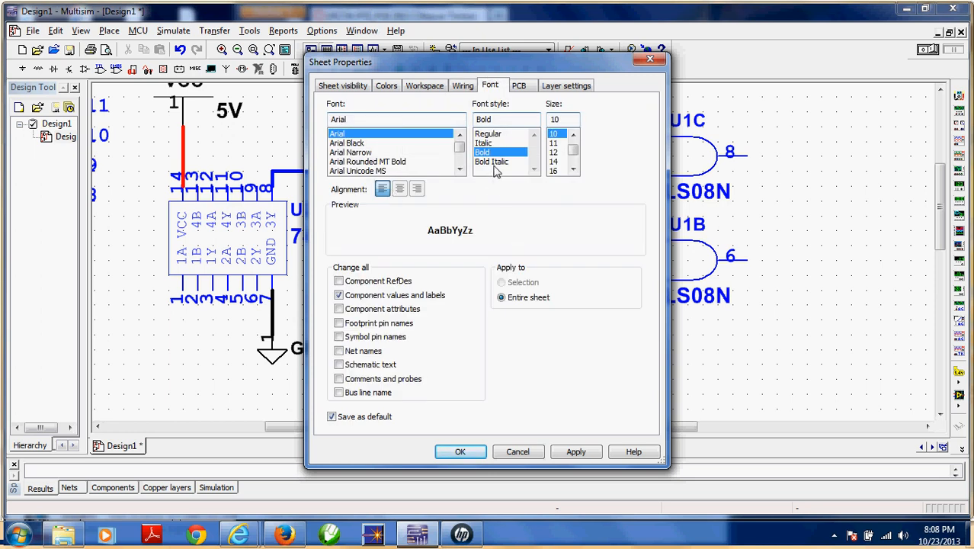
pyautogui.click(339, 296)
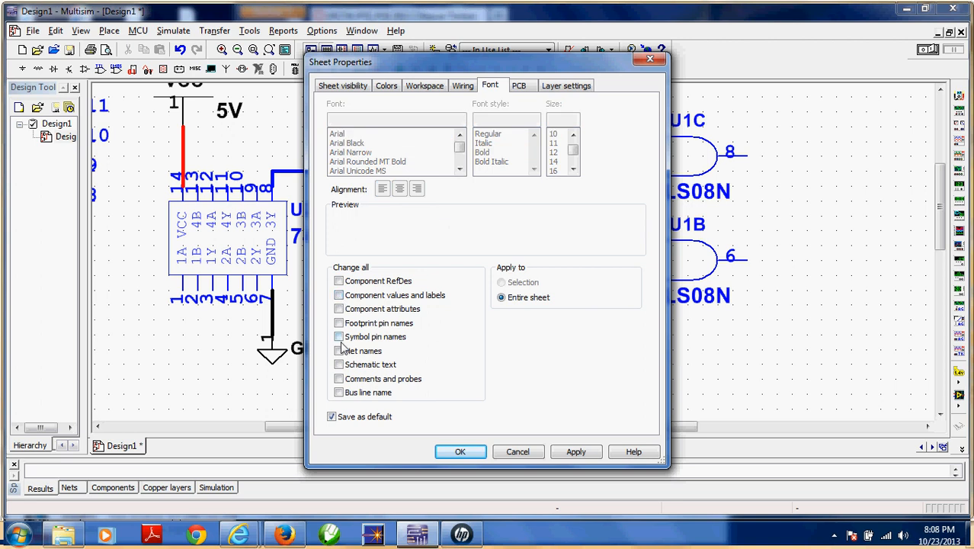
pyautogui.click(339, 323)
pyautogui.click(489, 134)
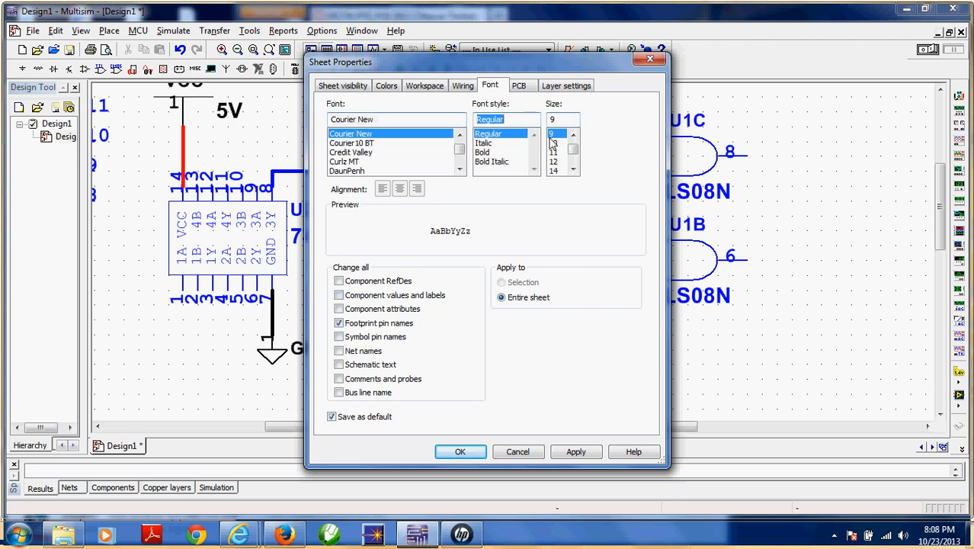
pyautogui.moveTo(576, 147); pyautogui.dragTo(575, 143)
pyautogui.click(556, 133)
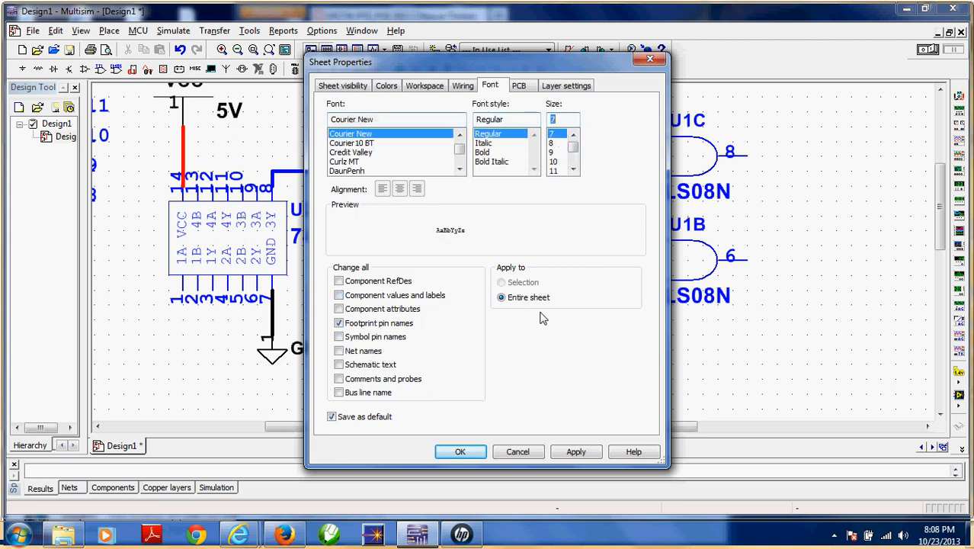
pyautogui.click(575, 452)
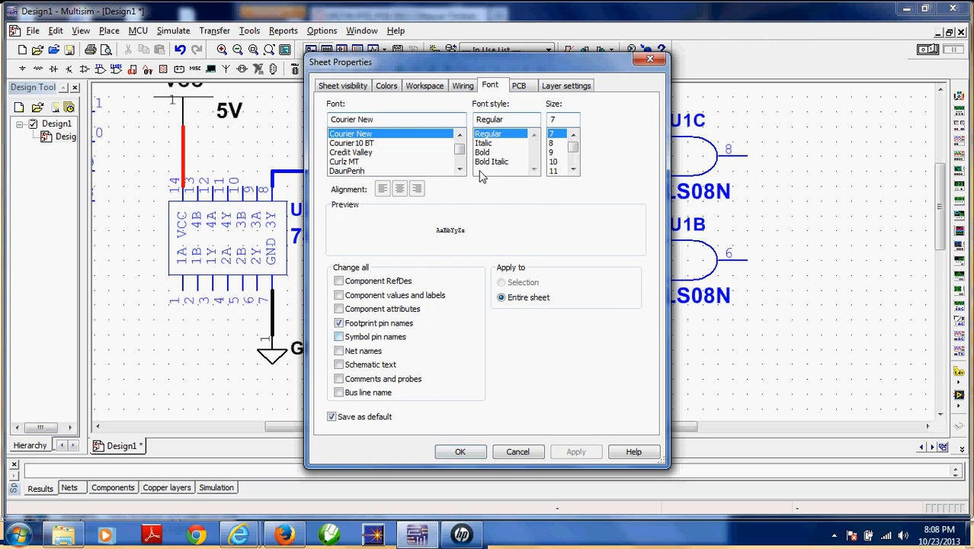
pyautogui.click(472, 451)
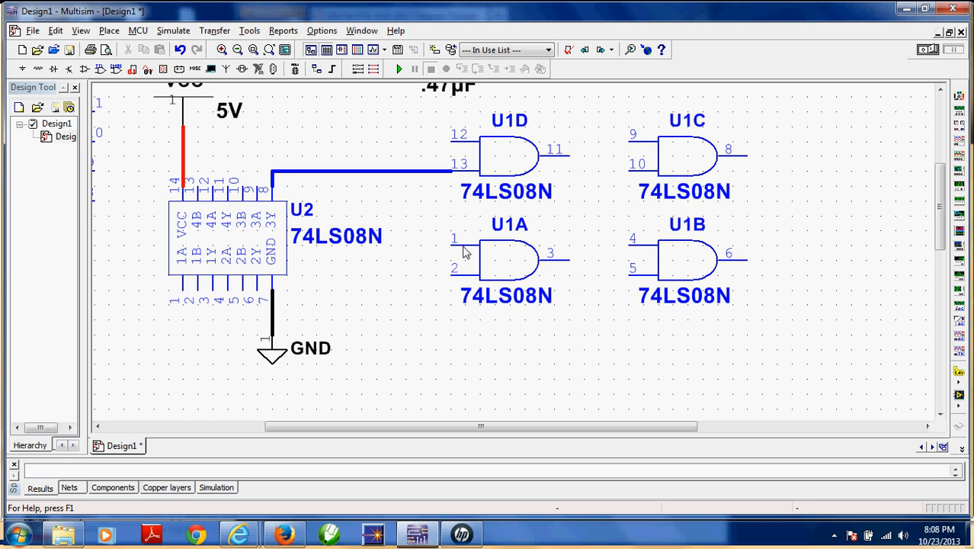
# - Set the footprint pin names' font to Bold, size 9, across the entire sheet
pyautogui.click(322, 31)
pyautogui.click(339, 61)
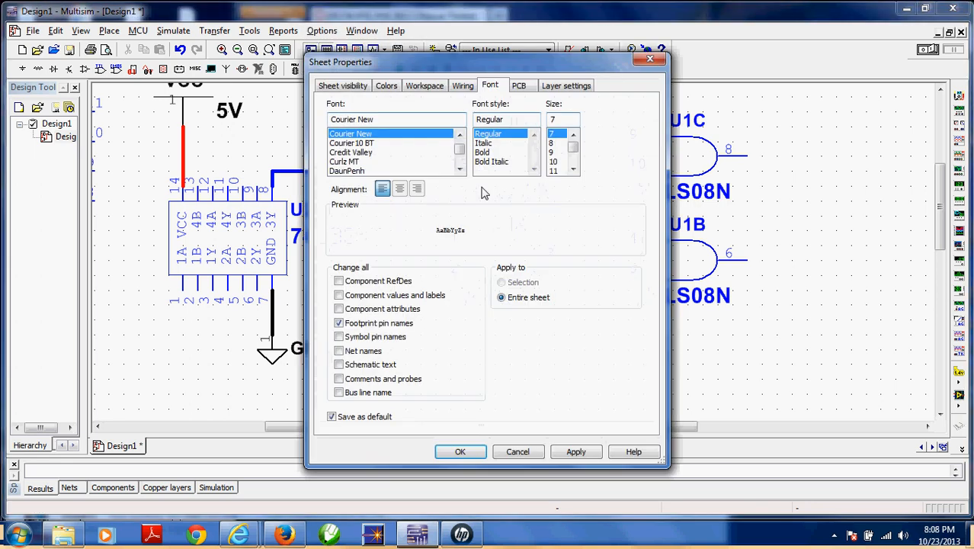
pyautogui.click(482, 153)
pyautogui.click(552, 152)
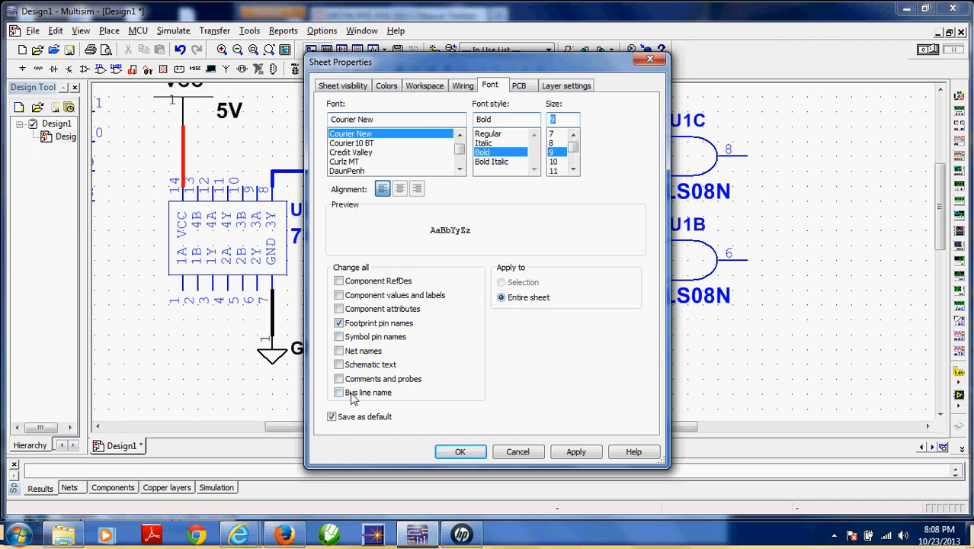
pyautogui.click(461, 452)
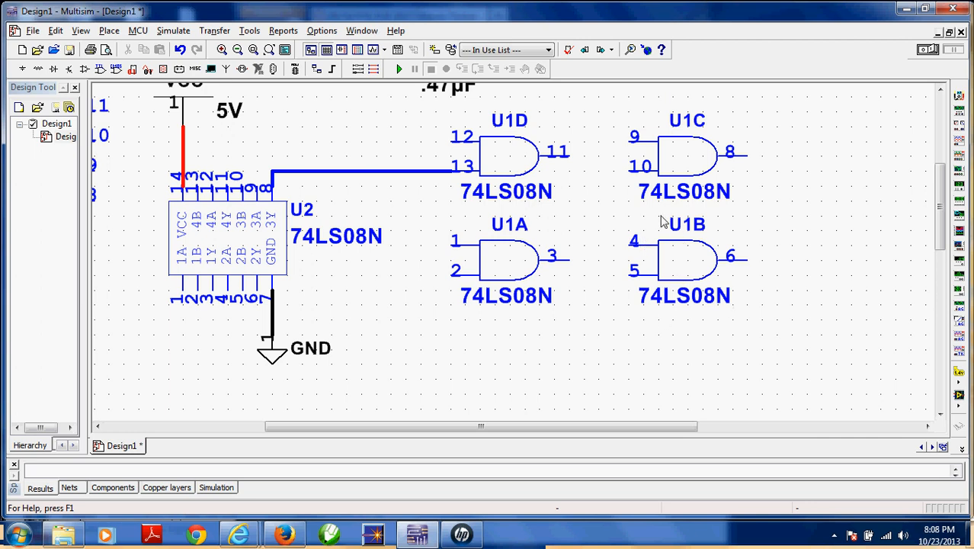
# - Give AND gate U1B component-specific visibility settings that hide its labels, values, RefDes and attributes
pyautogui.doubleClick(680, 259)
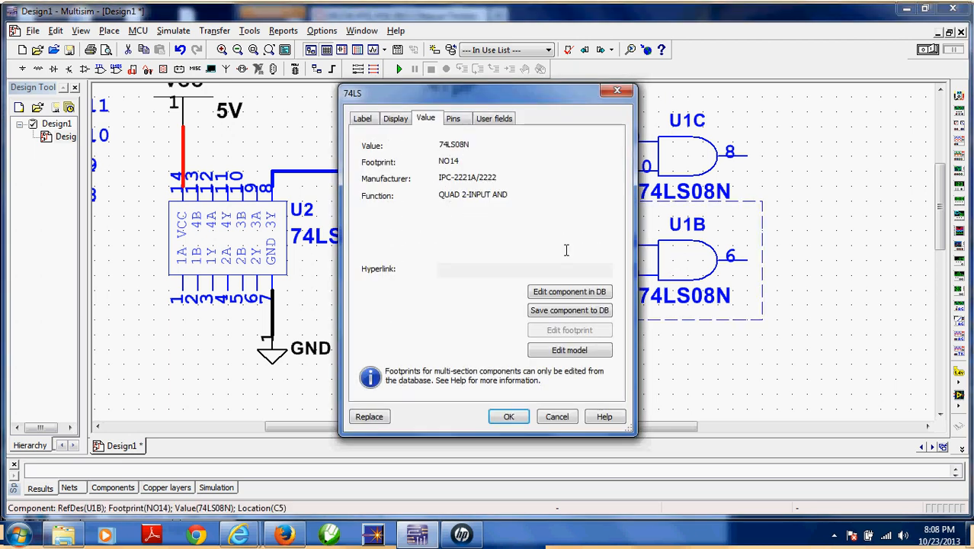
pyautogui.click(394, 120)
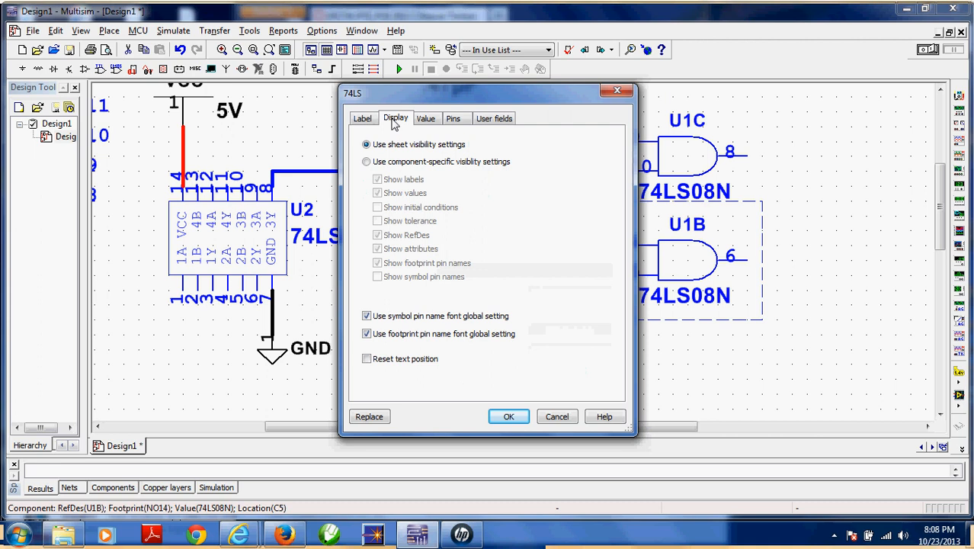
pyautogui.click(366, 162)
pyautogui.click(377, 180)
pyautogui.click(378, 193)
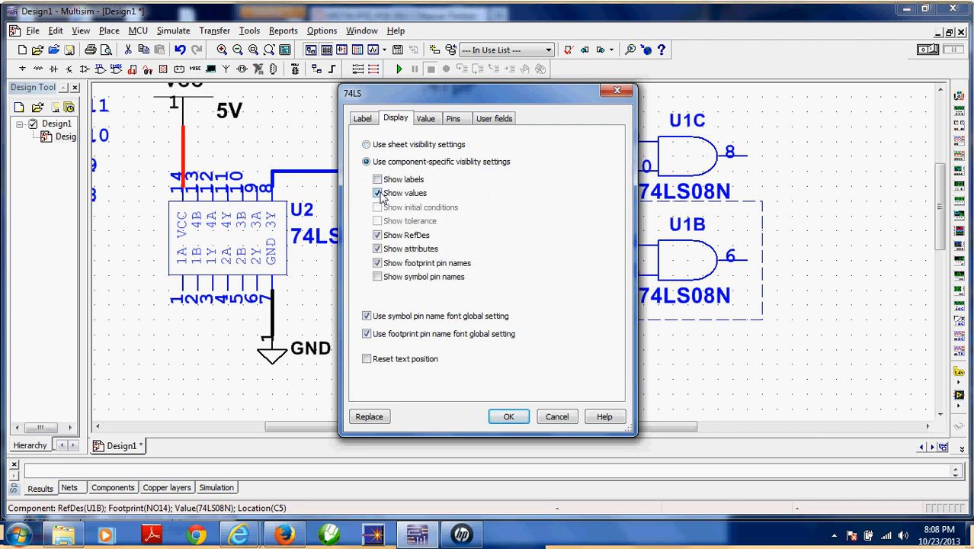
pyautogui.click(377, 235)
pyautogui.click(377, 249)
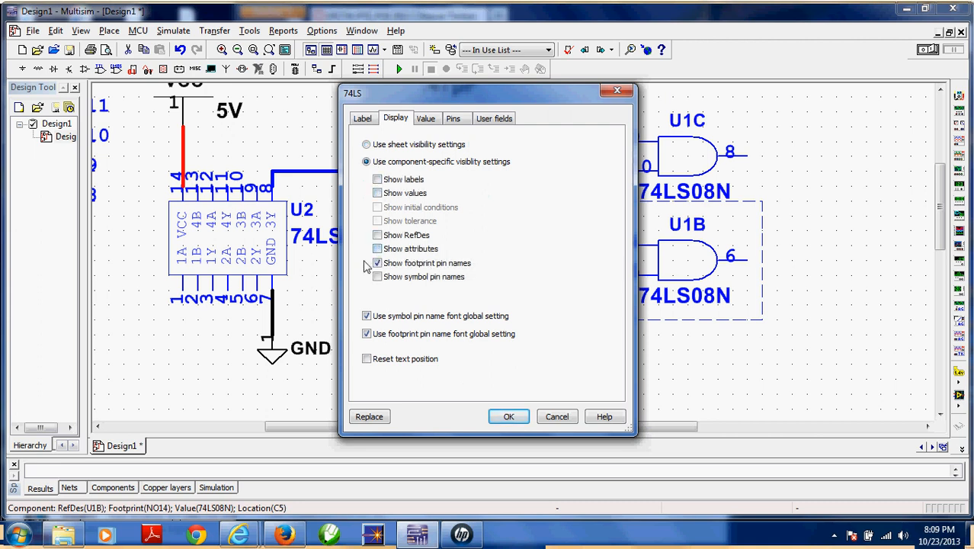
pyautogui.click(509, 416)
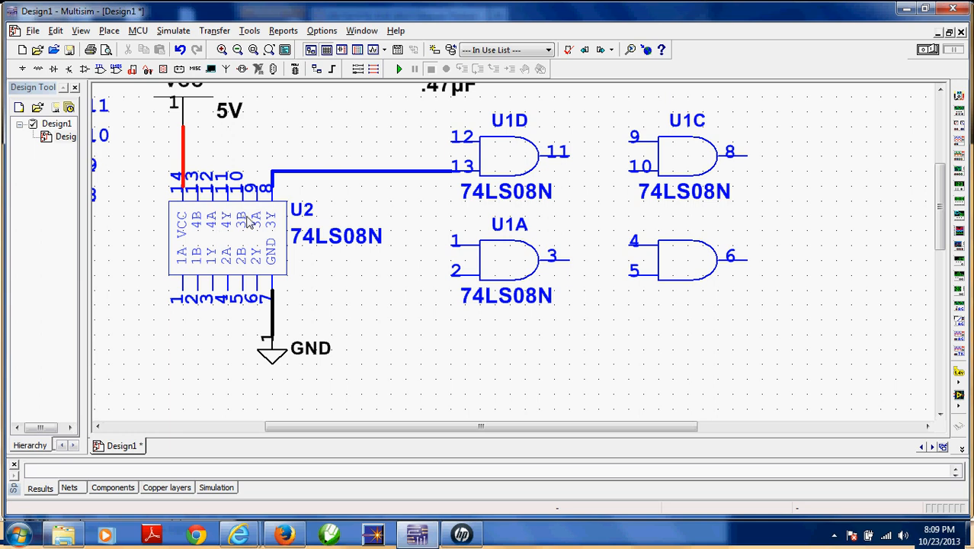
# - Hide the labels, RefDes and values of all components in the sheet visibility settings and apply the change
pyautogui.click(323, 32)
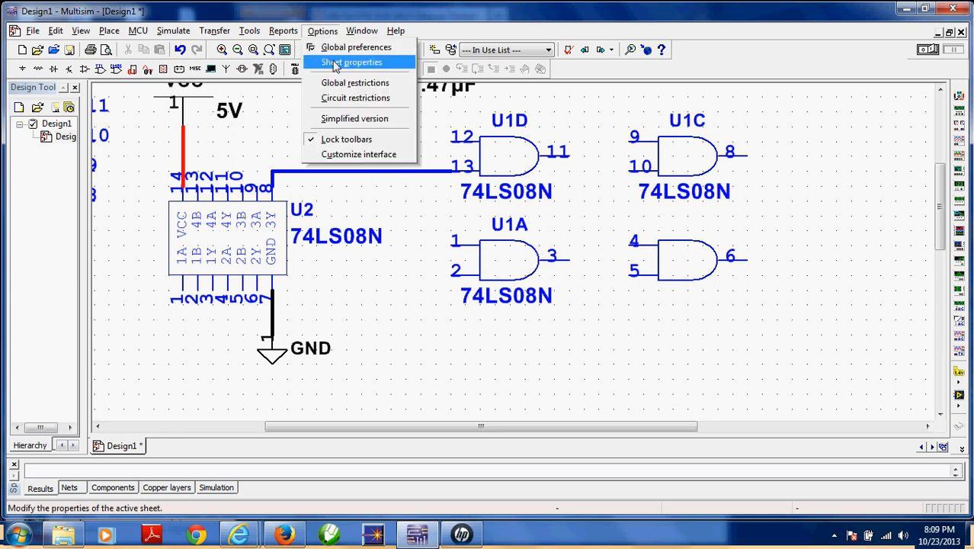
pyautogui.click(336, 64)
pyautogui.click(345, 84)
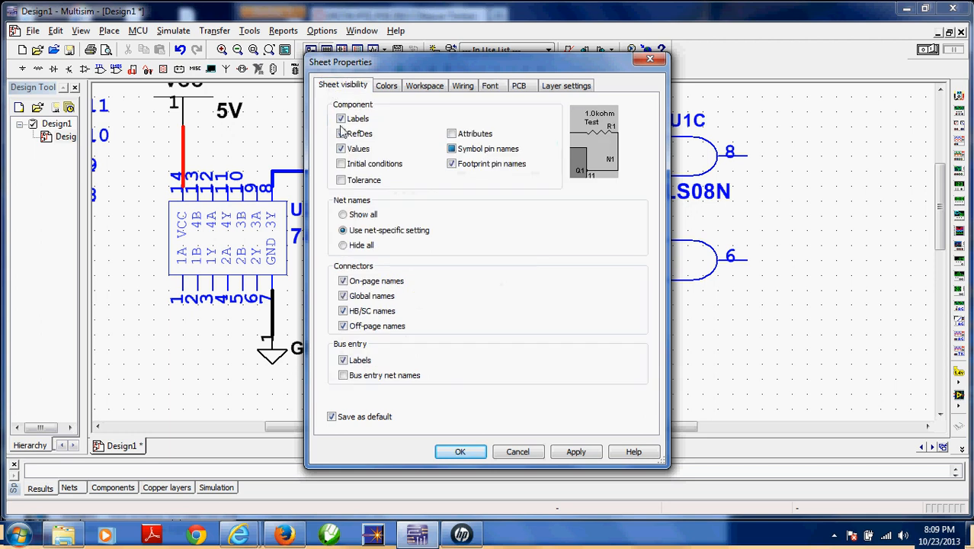
pyautogui.click(341, 119)
pyautogui.click(340, 149)
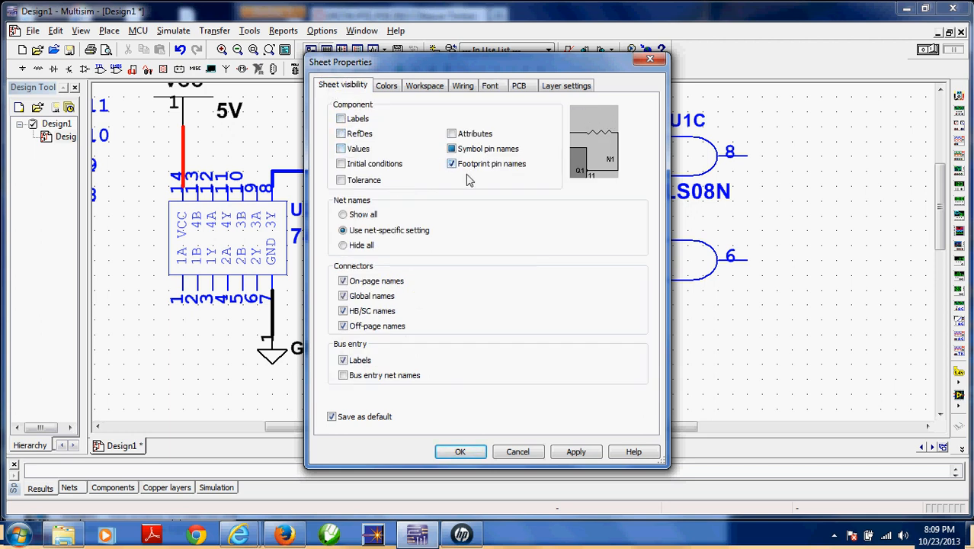
pyautogui.click(577, 451)
pyautogui.click(460, 451)
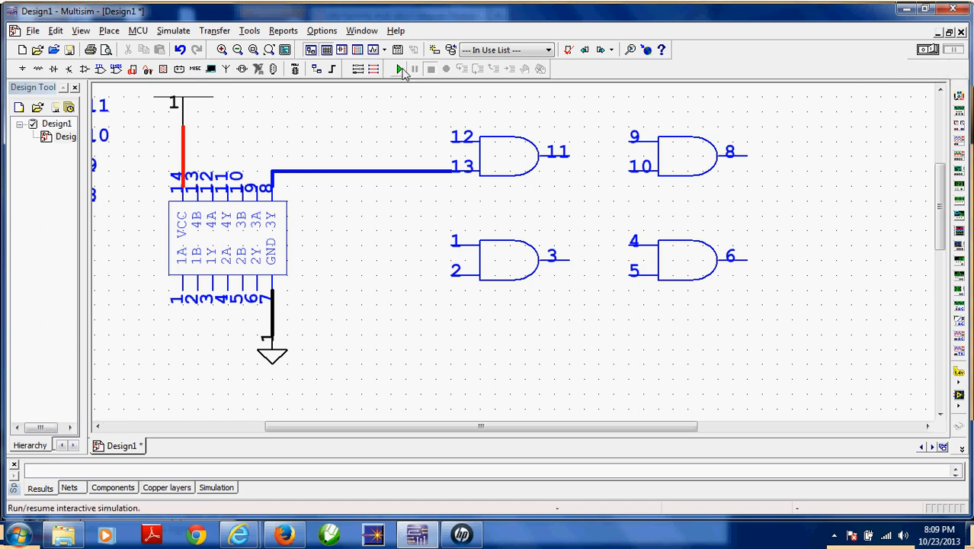
# - Run the interactive simulation of the circuit and cancel placing the measurement probe
pyautogui.click(174, 30)
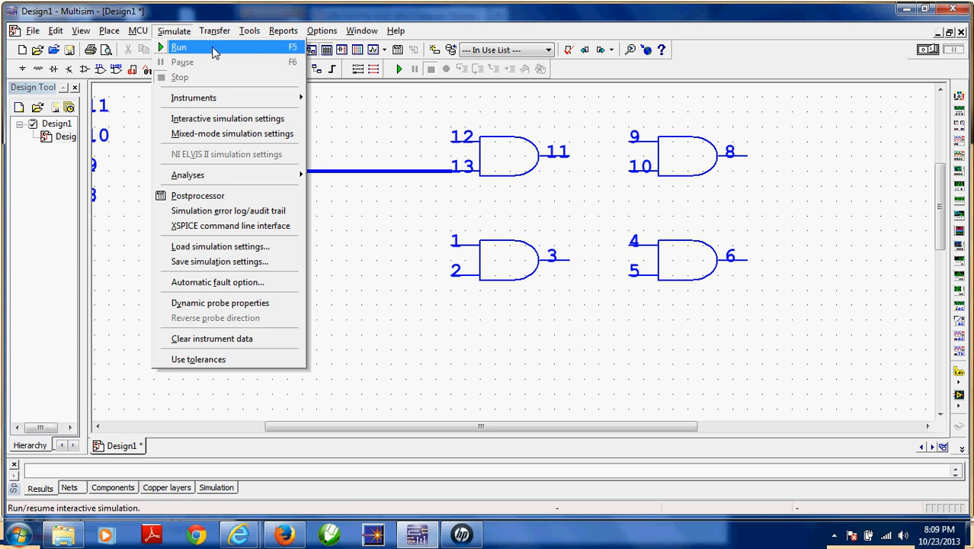
pyautogui.click(214, 49)
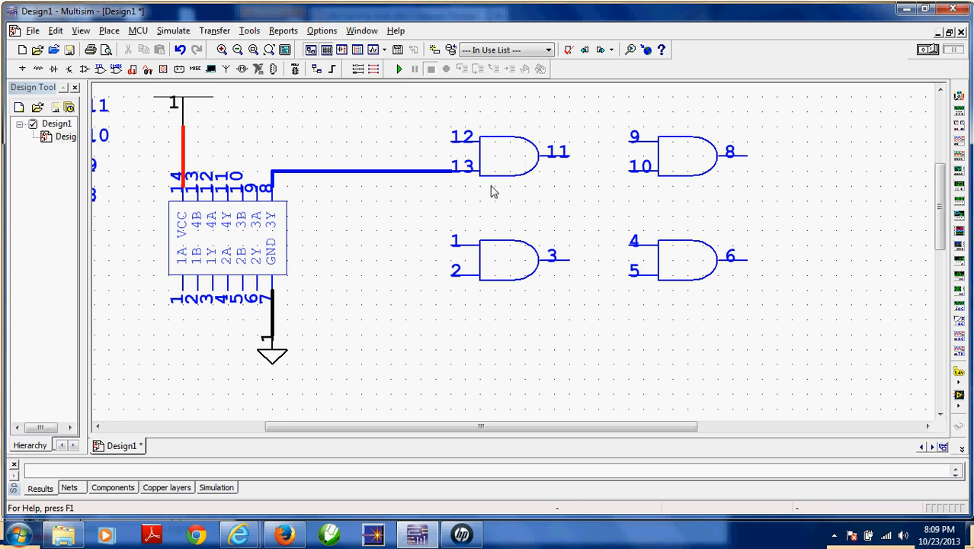
pyautogui.click(399, 68)
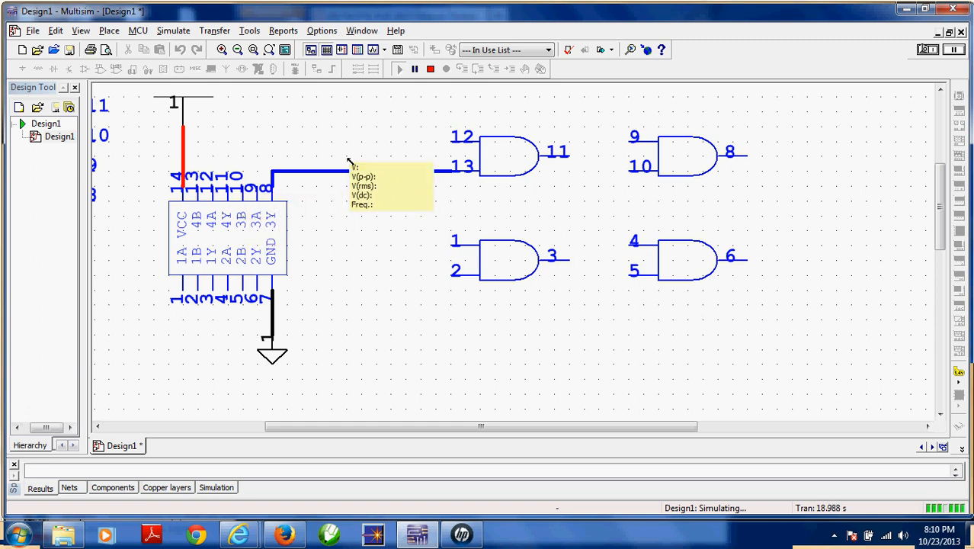
pyautogui.press('Escape')
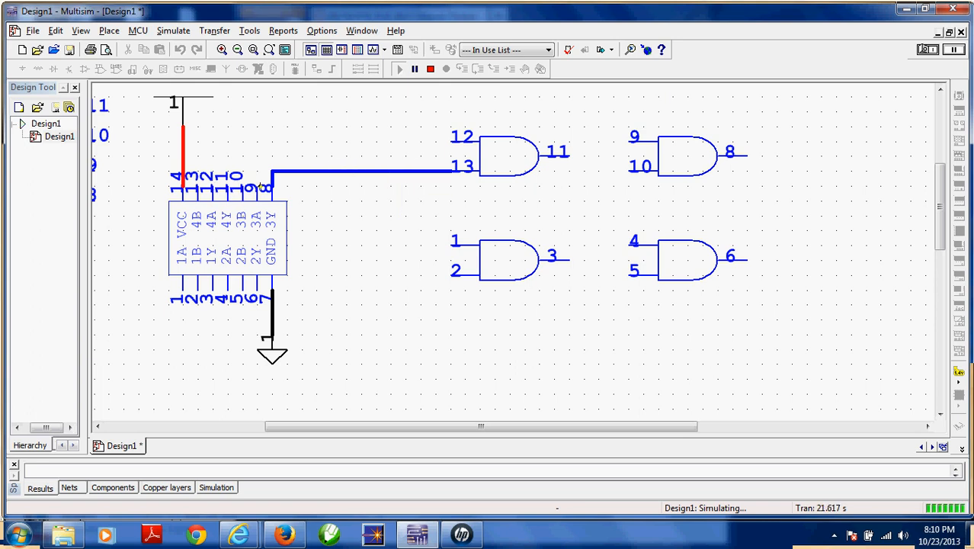
# - Wire pins 9 (3A) and 10 (3B) of the 14-pin AND chip to the red VCC wire
pyautogui.click(259, 171)
pyautogui.click(183, 141)
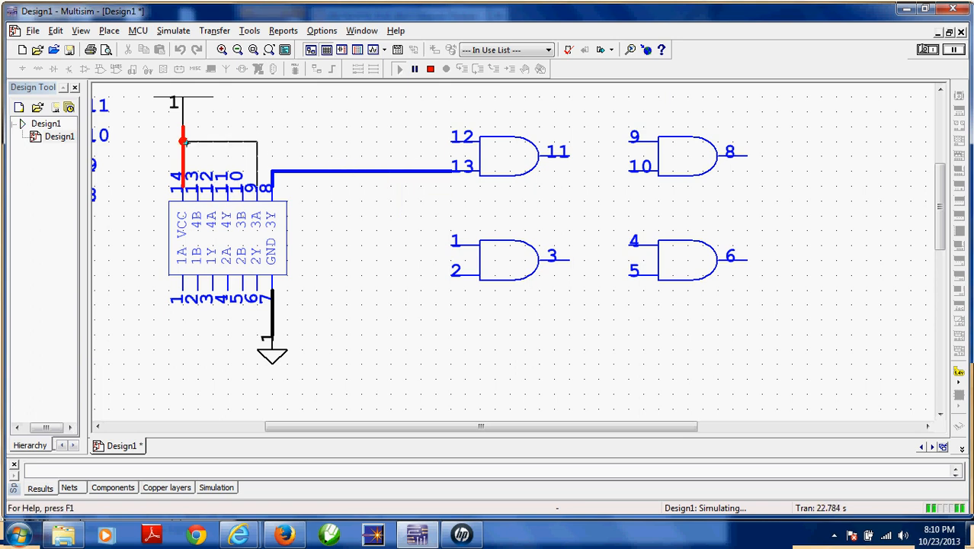
pyautogui.click(243, 141)
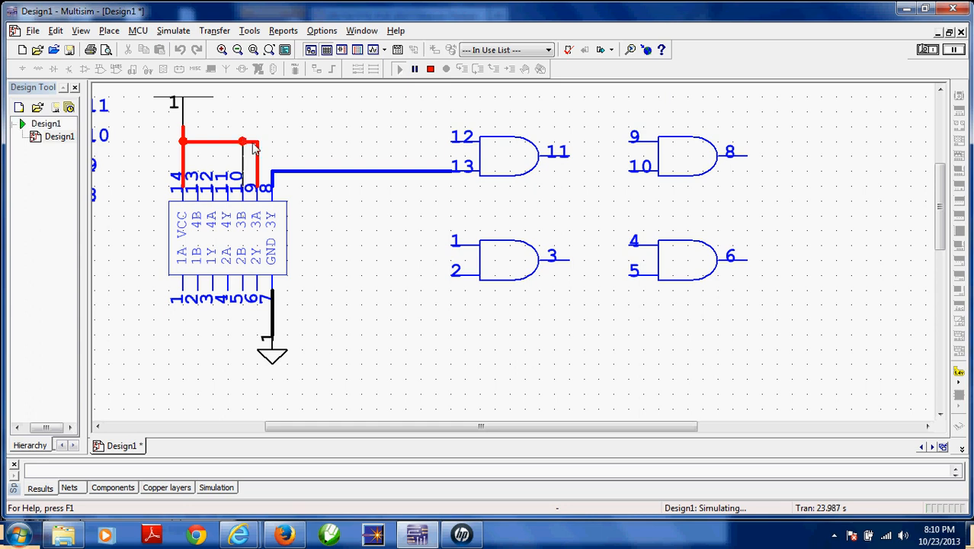
# - Stop the running simulation so that components can be placed again
pyautogui.click(959, 372)
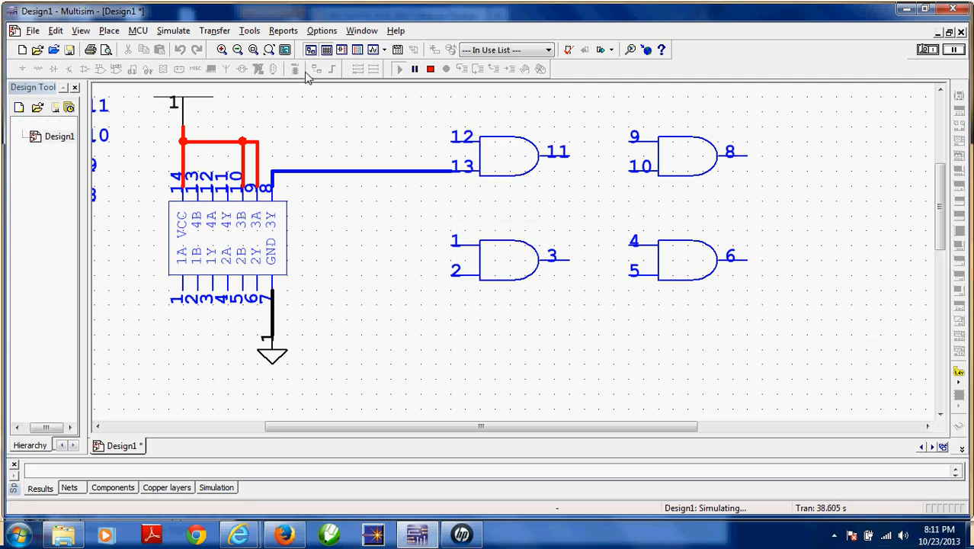
pyautogui.click(114, 35)
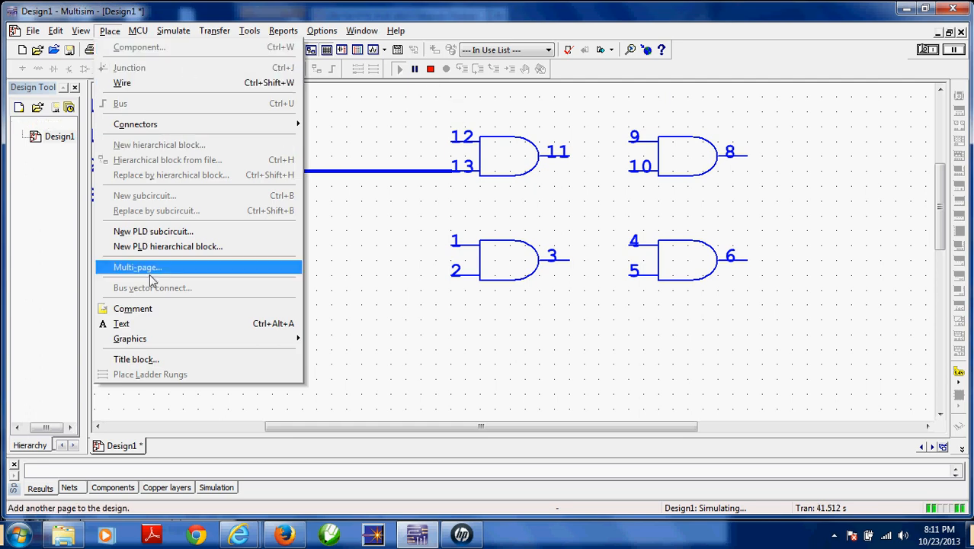
pyautogui.click(432, 70)
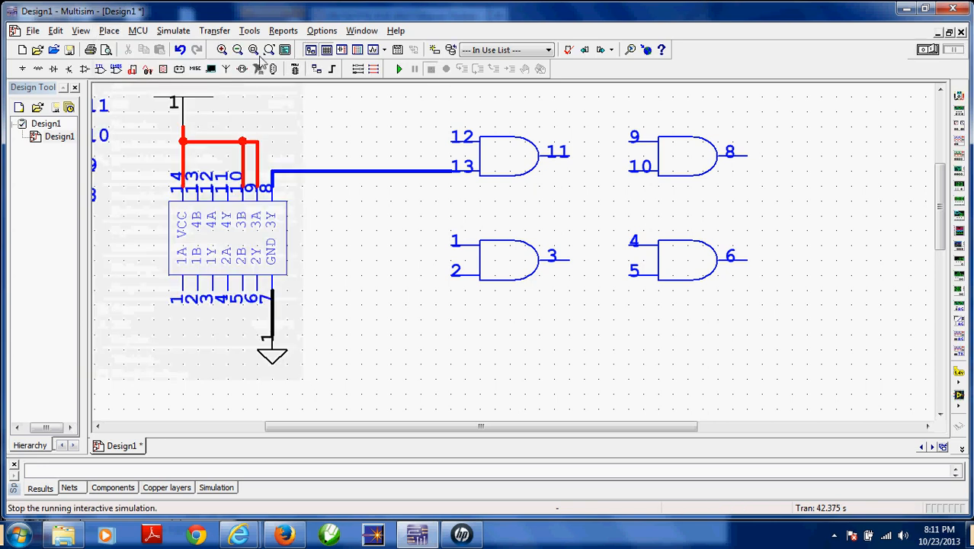
# - Place a PROBE_DIG_ORANGE indicator from the Indicators group at output pin 11 of the AND gate, connected to that pin
pyautogui.click(111, 34)
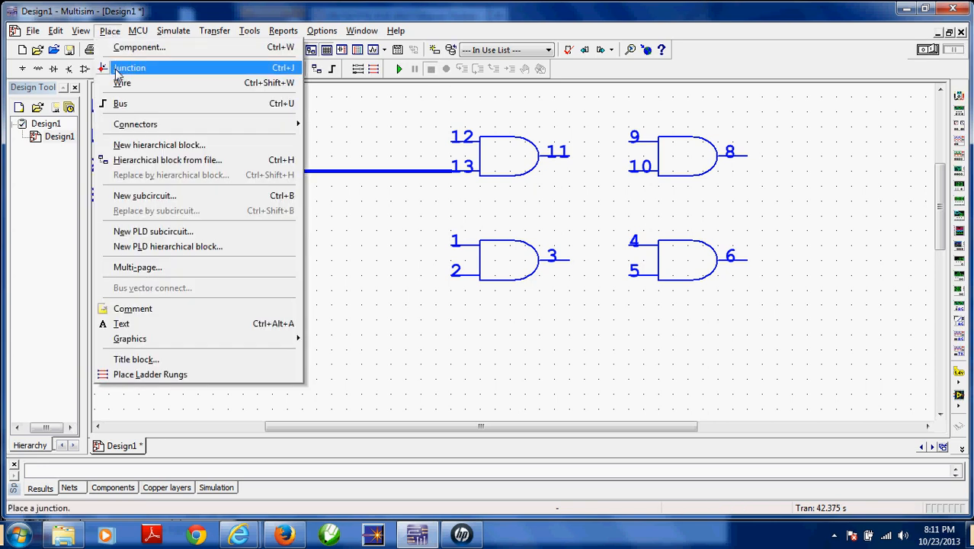
pyautogui.click(126, 47)
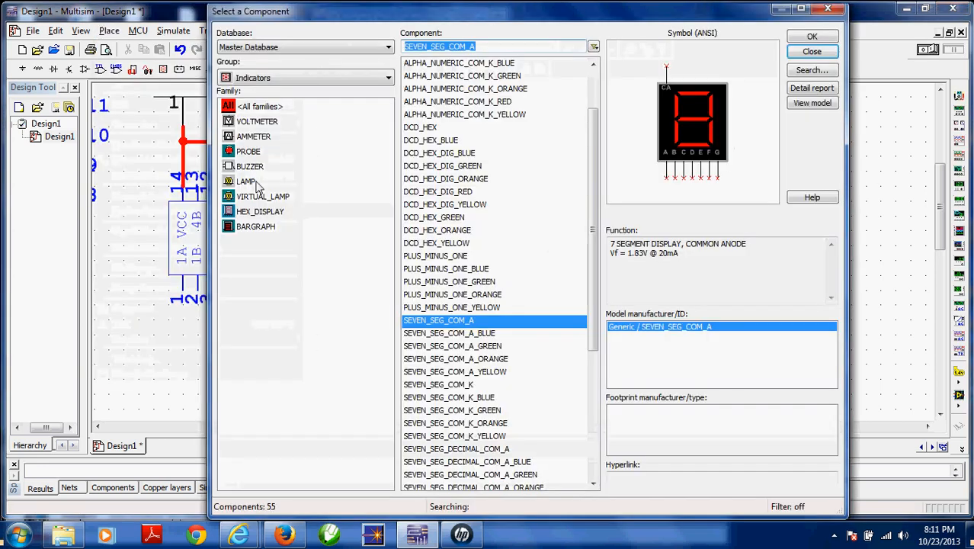
pyautogui.click(258, 151)
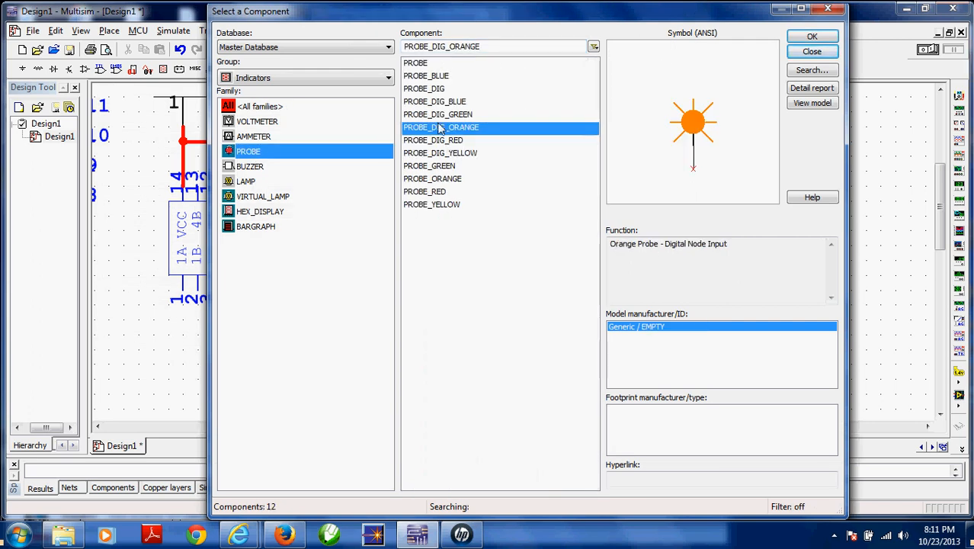
pyautogui.doubleClick(440, 127)
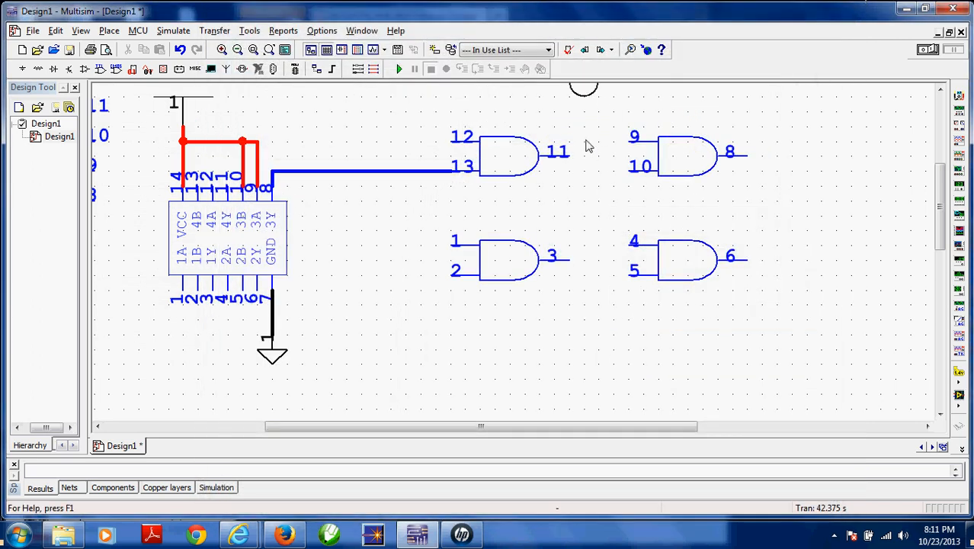
pyautogui.click(587, 141)
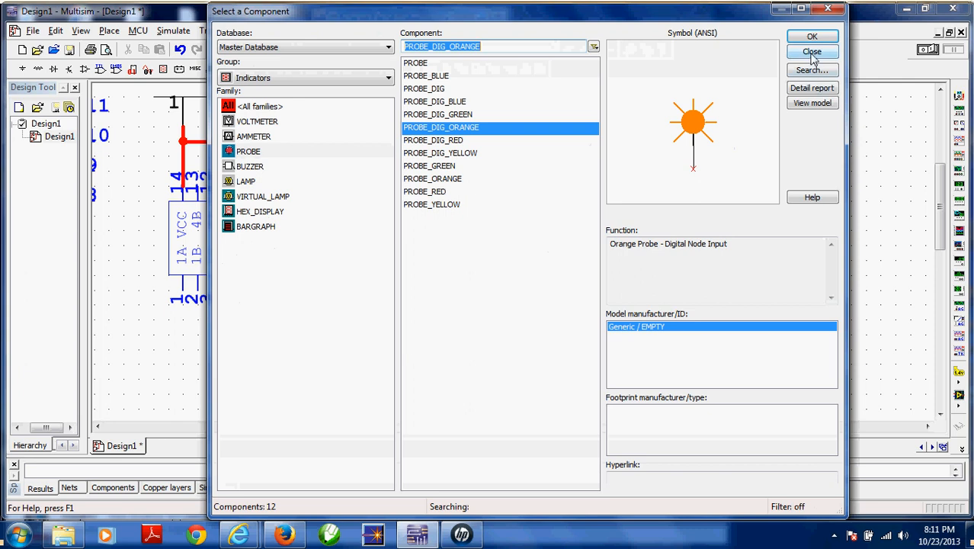
pyautogui.click(812, 51)
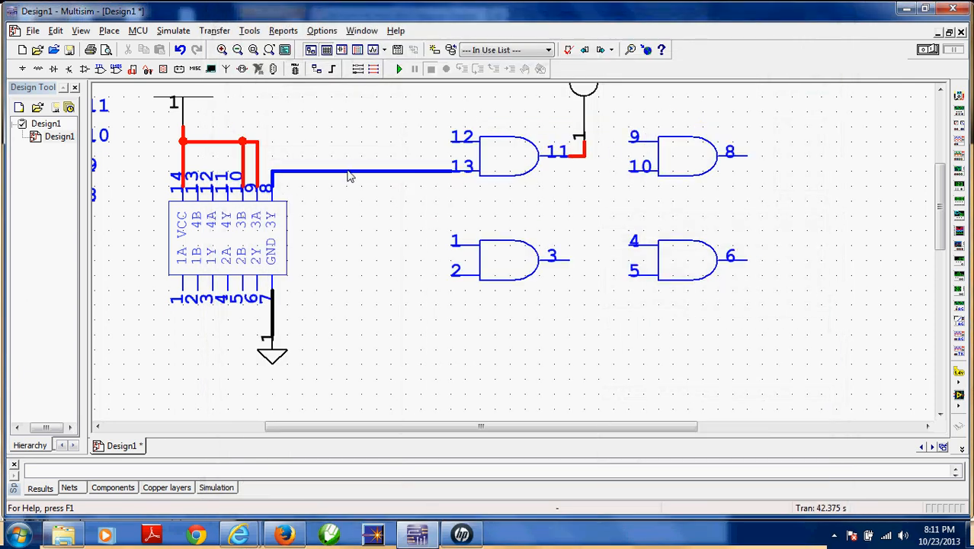
# - Delete the blue wire between chip pin 8 and gate pin 13 and the red VCC wires on the 14-pin chip
pyautogui.click(348, 170)
pyautogui.press('Delete')
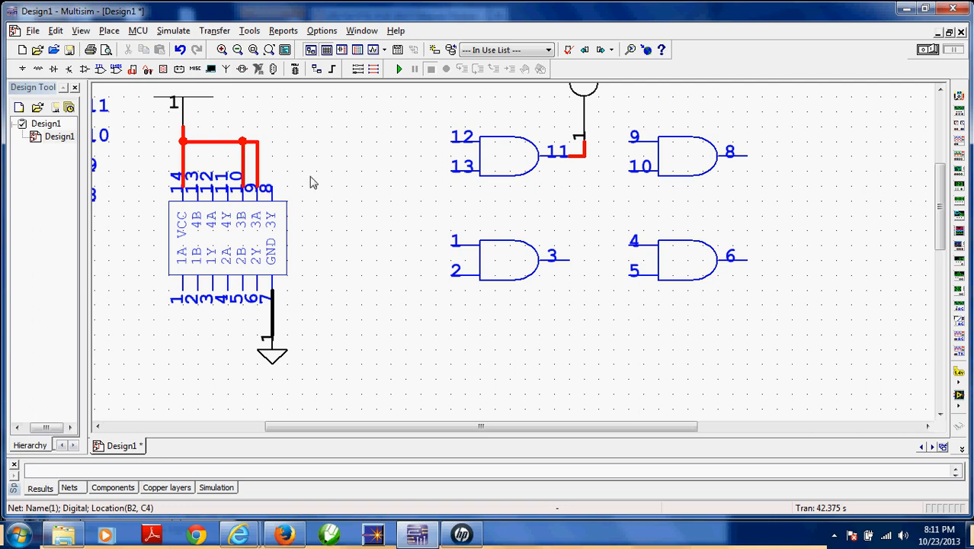
pyautogui.click(263, 157)
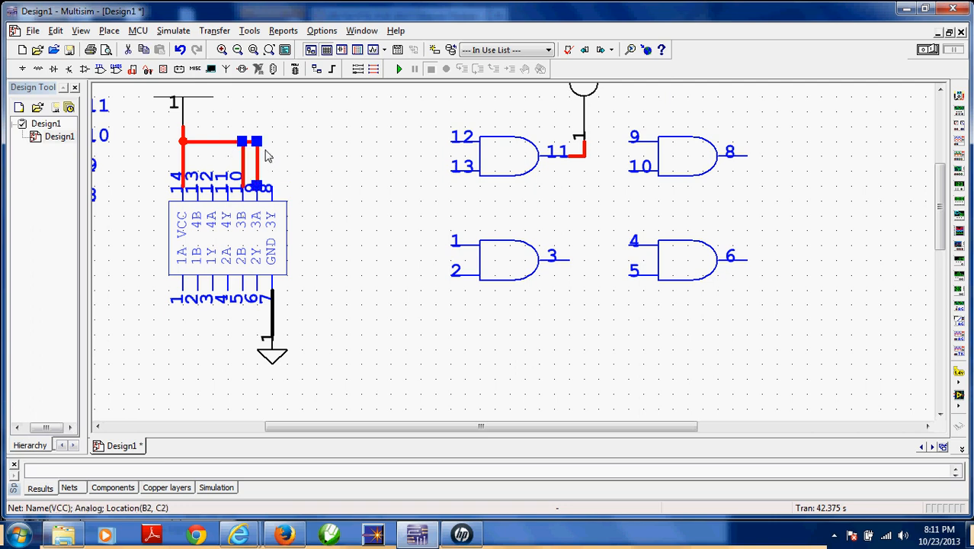
pyautogui.press('Delete')
pyautogui.click(183, 153)
pyautogui.press('Delete')
# - Wire the VCC source to input pin 12 of the AND gate and branch that wire to input pin 13
pyautogui.click(183, 128)
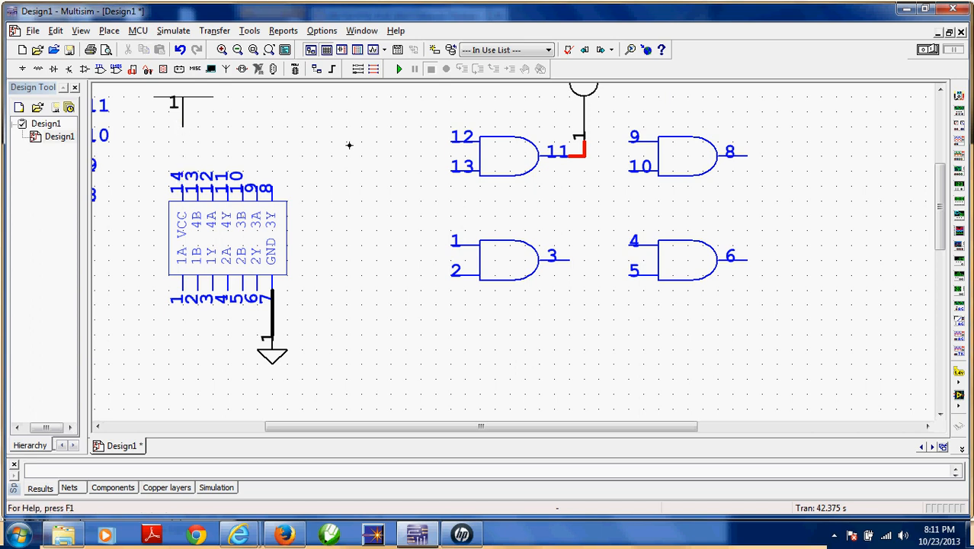
pyautogui.click(453, 140)
pyautogui.click(453, 171)
pyautogui.click(375, 140)
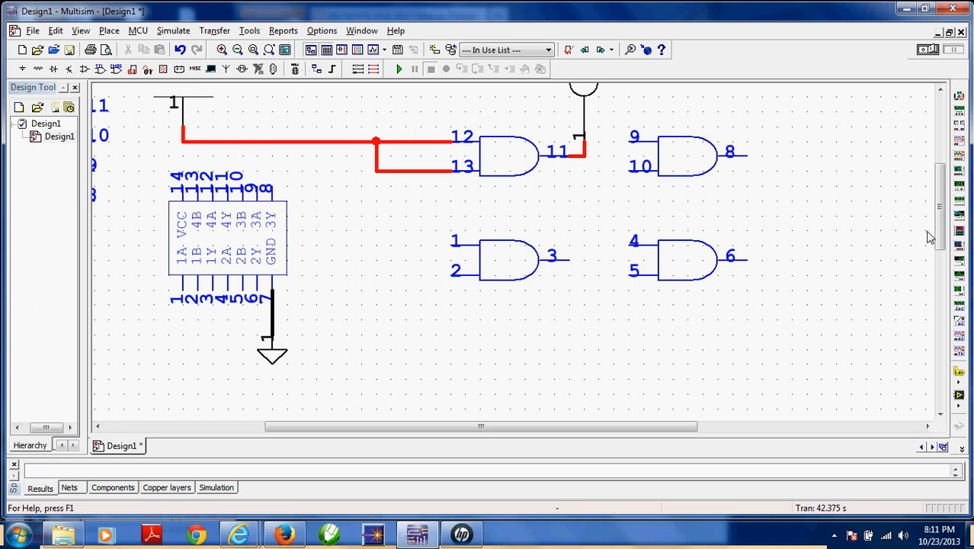
# - Run the interactive simulation to check the orange probe on the AND gate's output, and stop it again
pyautogui.scroll(3, 929, 238)
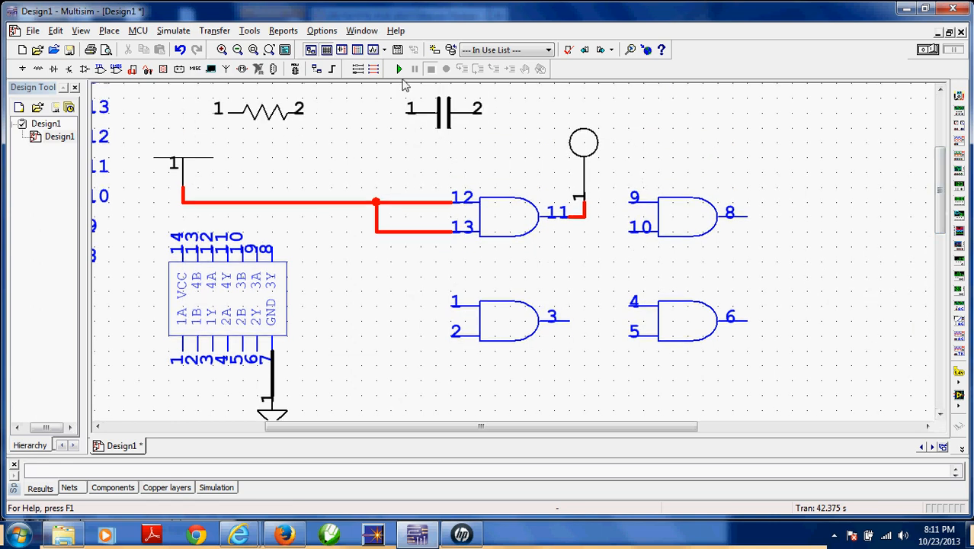
pyautogui.click(398, 70)
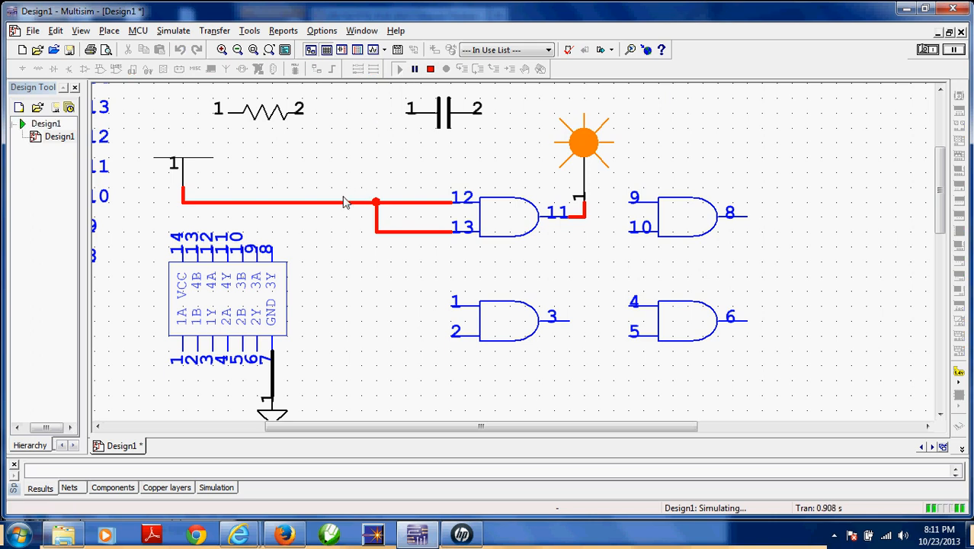
pyautogui.click(959, 374)
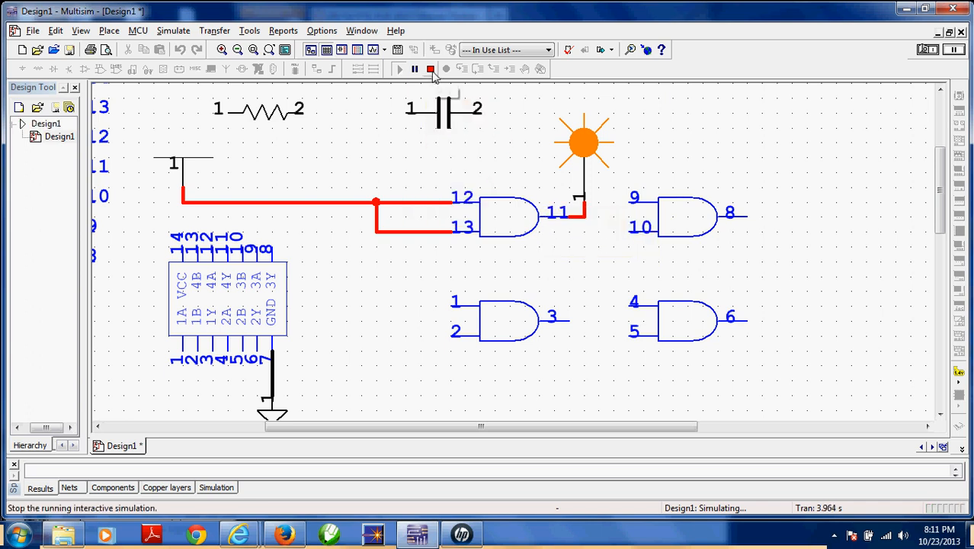
pyautogui.click(431, 69)
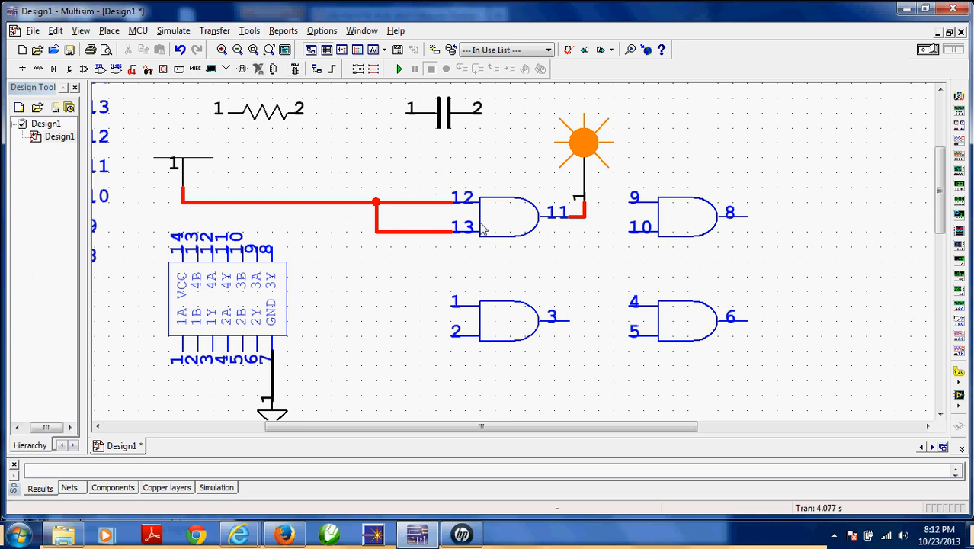
# - Run an electrical rules check on the active sheet that also reports unconnected pins and creates ERC markers
pyautogui.click(250, 31)
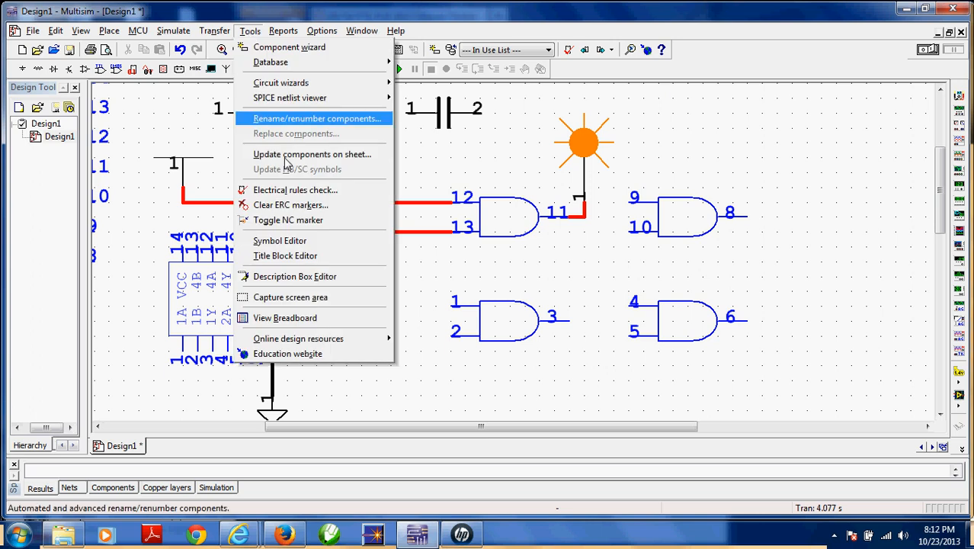
pyautogui.click(293, 191)
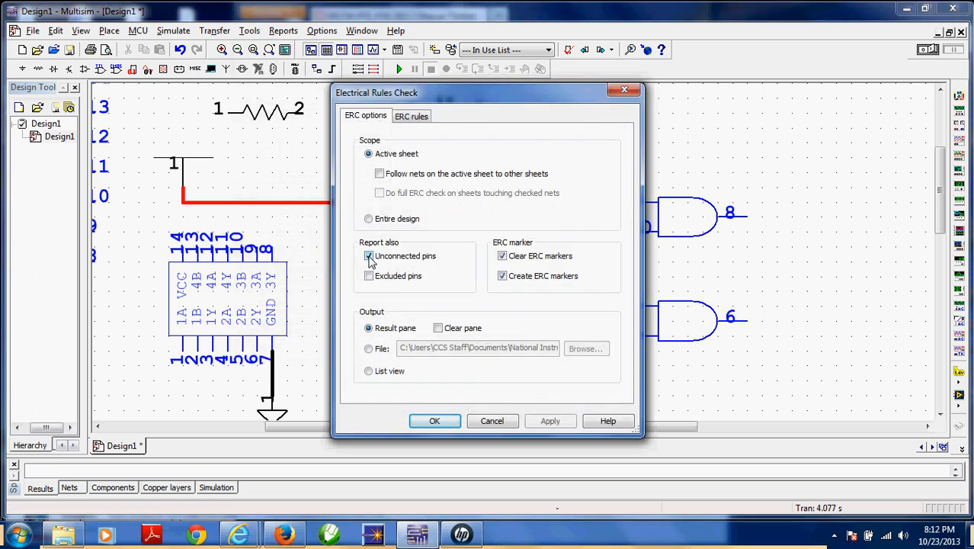
pyautogui.click(537, 424)
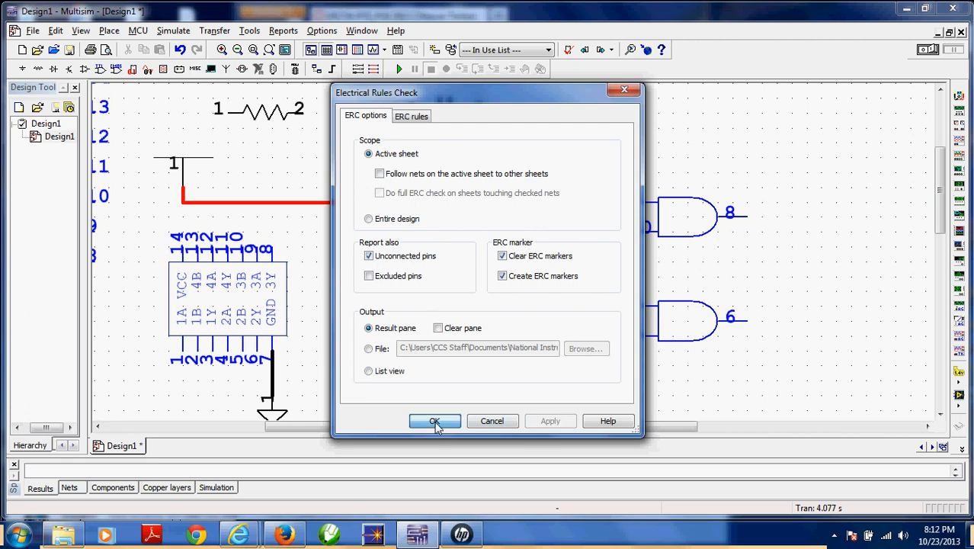
pyautogui.click(434, 422)
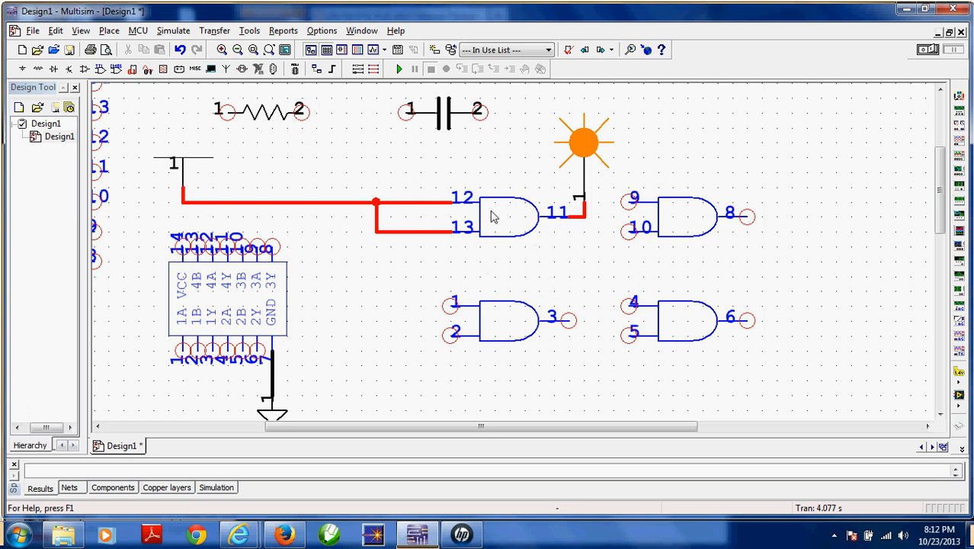
# - Replace the AND gate with pins 12, 13 and 11 by section D of a 74LS08N from the TTL group
pyautogui.moveTo(510, 225)
pyautogui.mouseDown()
pyautogui.moveTo(495, 180)
pyautogui.moveTo(509, 221)
pyautogui.mouseUp()
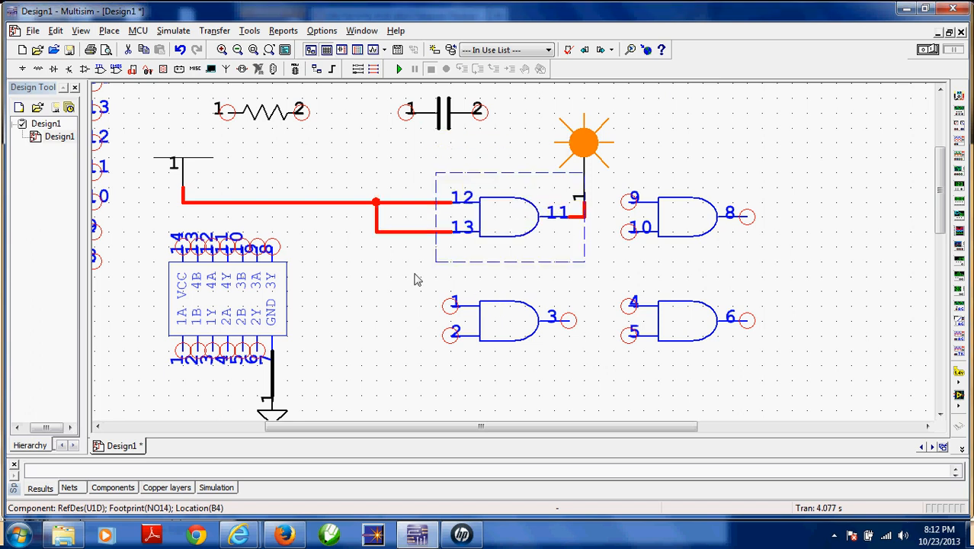
pyautogui.click(464, 280)
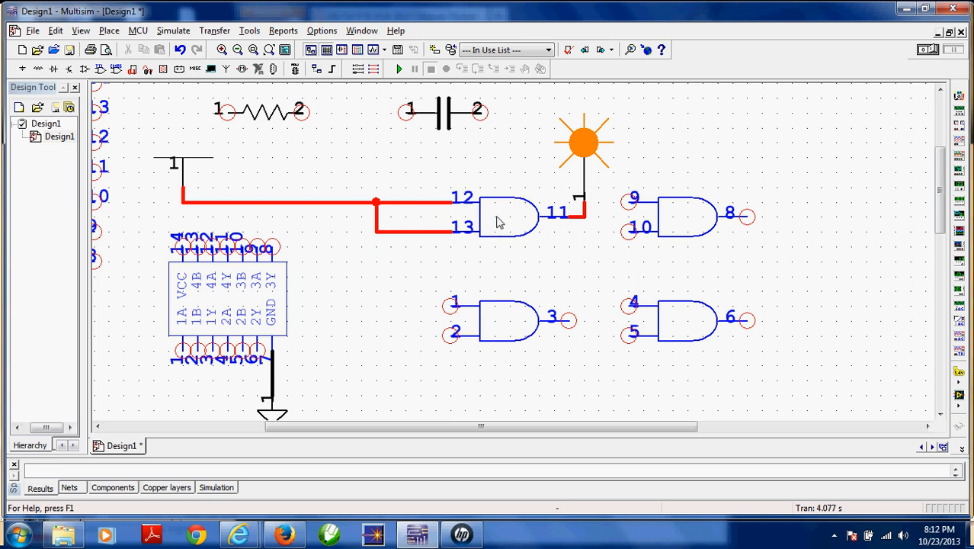
pyautogui.doubleClick(497, 222)
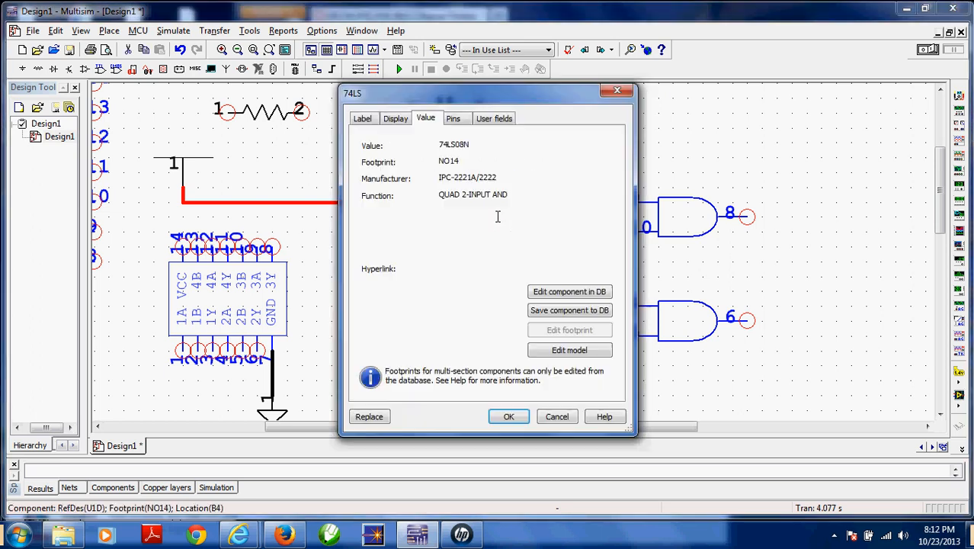
pyautogui.click(369, 417)
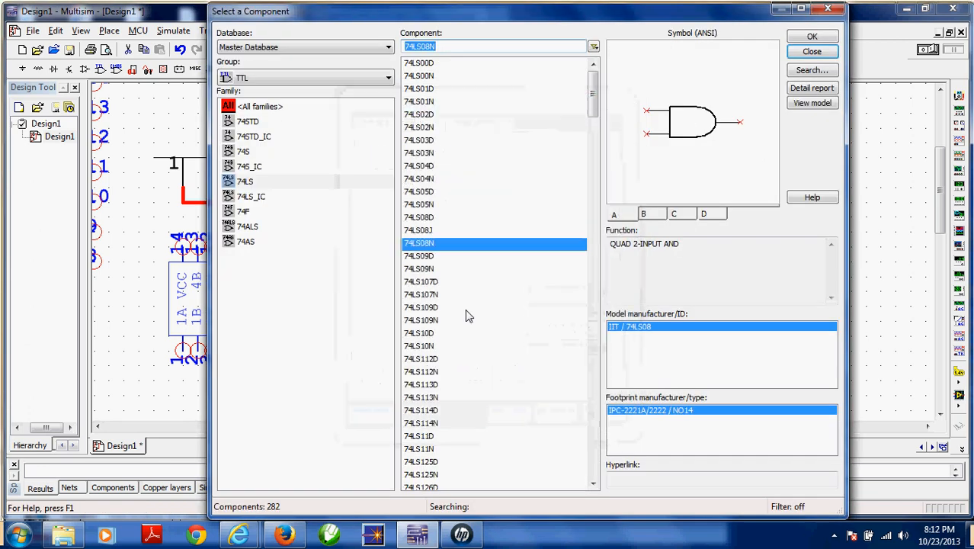
pyautogui.doubleClick(421, 244)
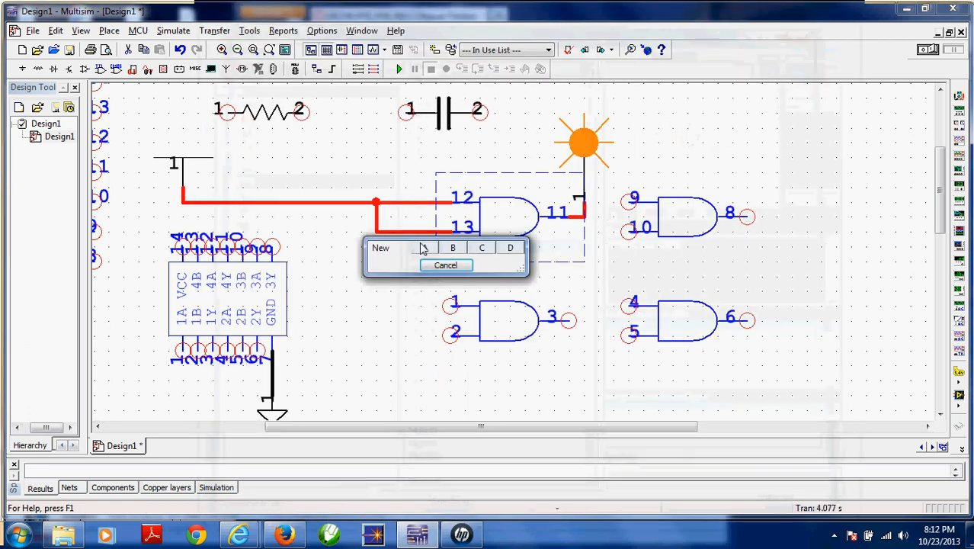
pyautogui.click(509, 248)
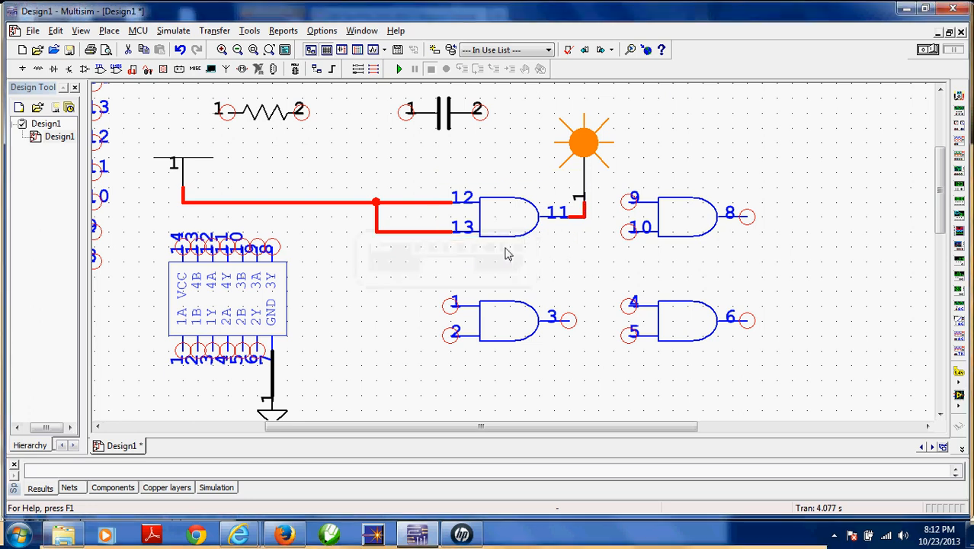
# - Replace the AND gate with pins 1, 2 and 3 by a 74LS08N gate
pyautogui.doubleClick(497, 326)
pyautogui.click(369, 416)
pyautogui.doubleClick(413, 243)
pyautogui.click(335, 265)
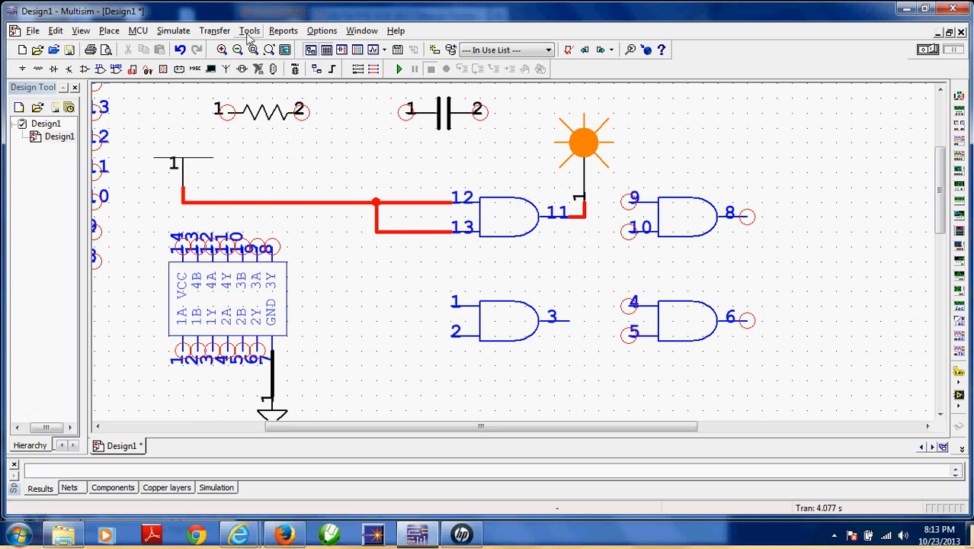
pyautogui.click(248, 32)
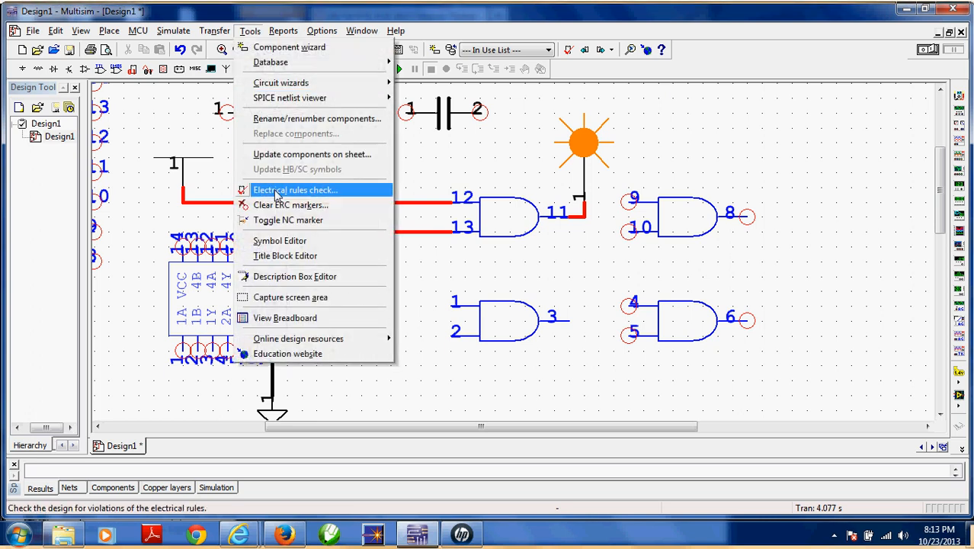
pyautogui.click(433, 168)
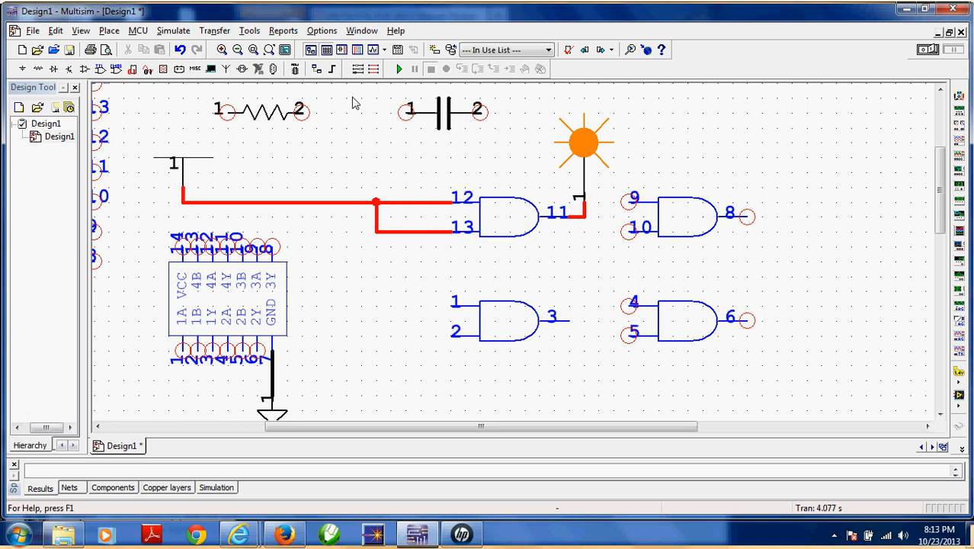
pyautogui.click(33, 31)
pyautogui.moveTo(49, 47)
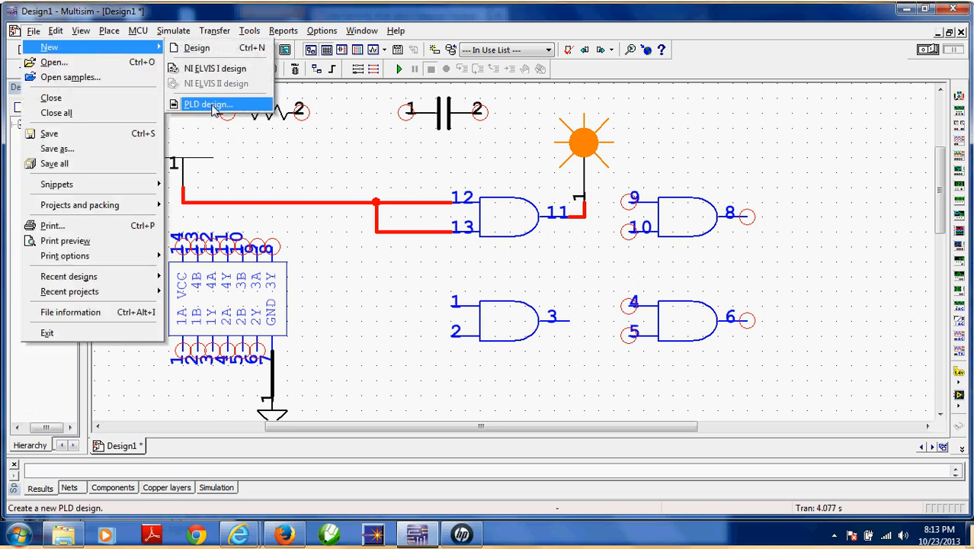
pyautogui.click(263, 155)
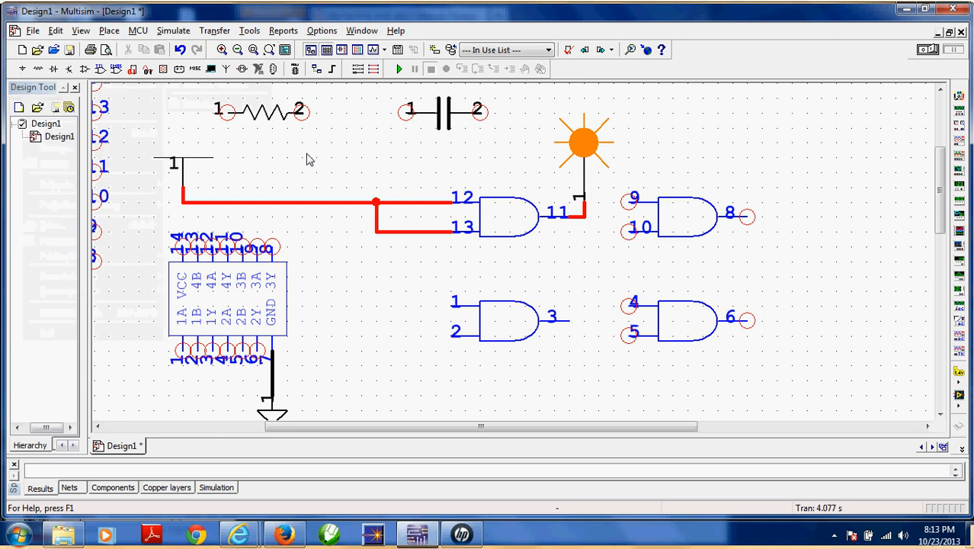